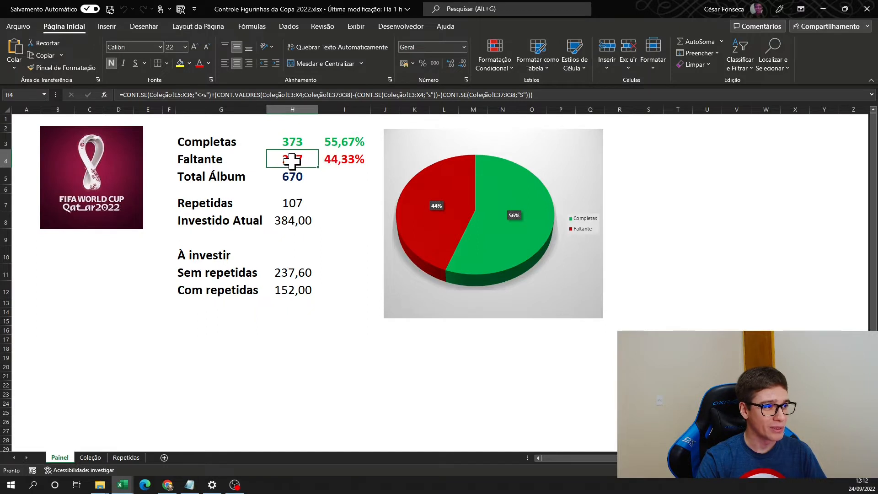
- Examine the Painel sheet's formulas and figures for completed, missing, total and repeated stickers
left_click(300, 200)
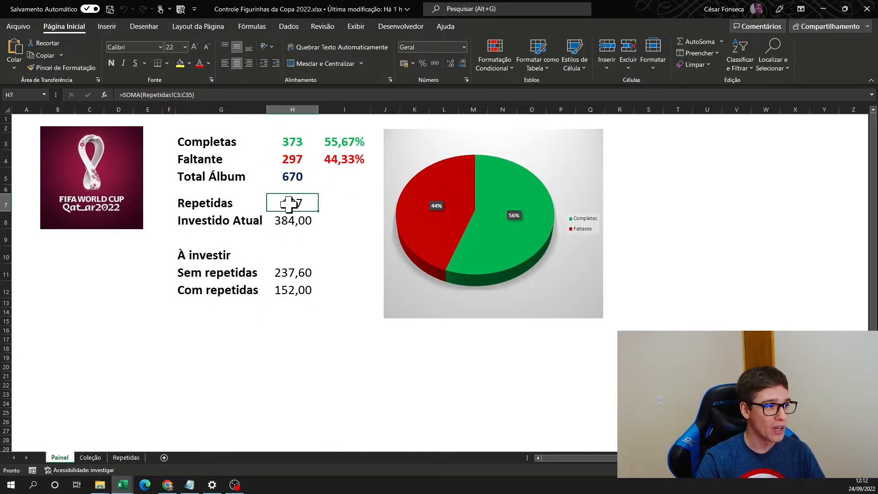
left_click(293, 290)
left_click(292, 142)
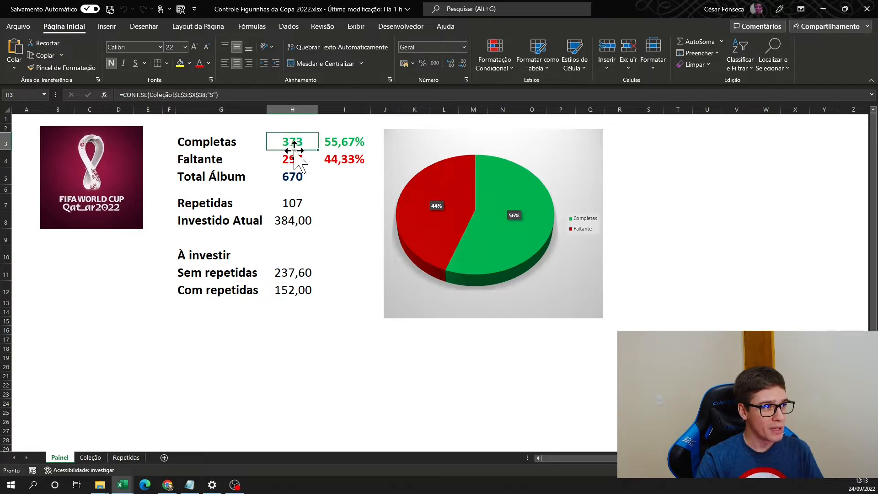
left_click(295, 176)
left_click(344, 141)
left_click_drag(339, 165, 332, 177)
left_click(327, 303)
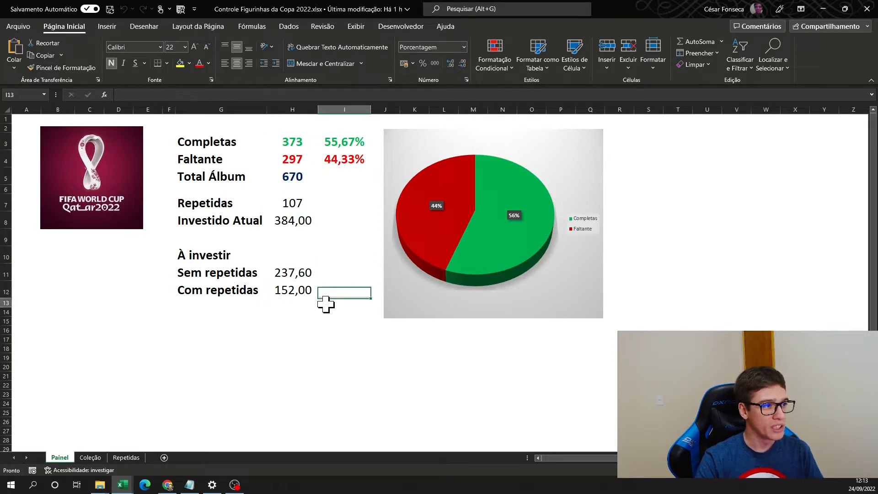
- Open the Coleção sheet and look over its S/N grid of stickers by country
left_click(94, 459)
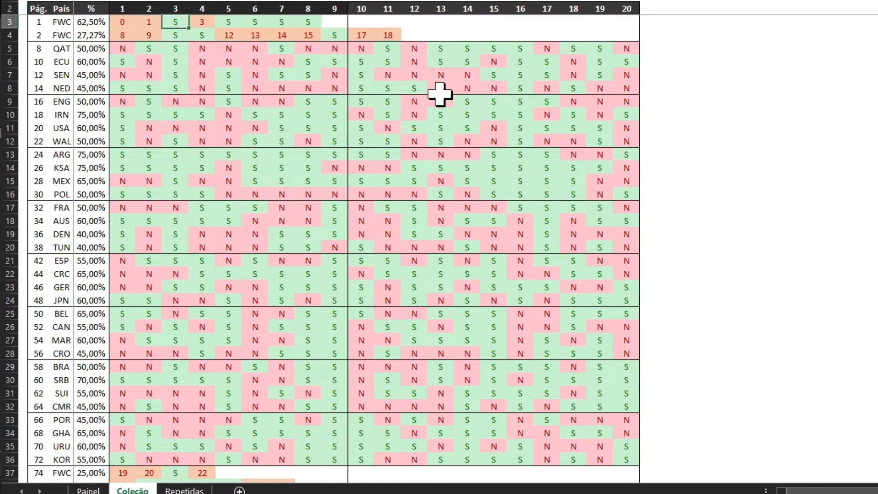
left_click(201, 62)
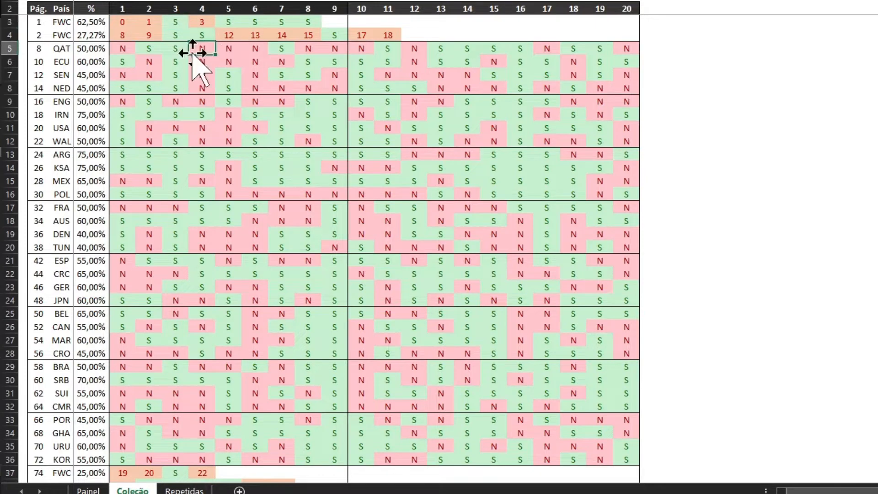
left_click(302, 59)
scroll(457, 253, "down", 3)
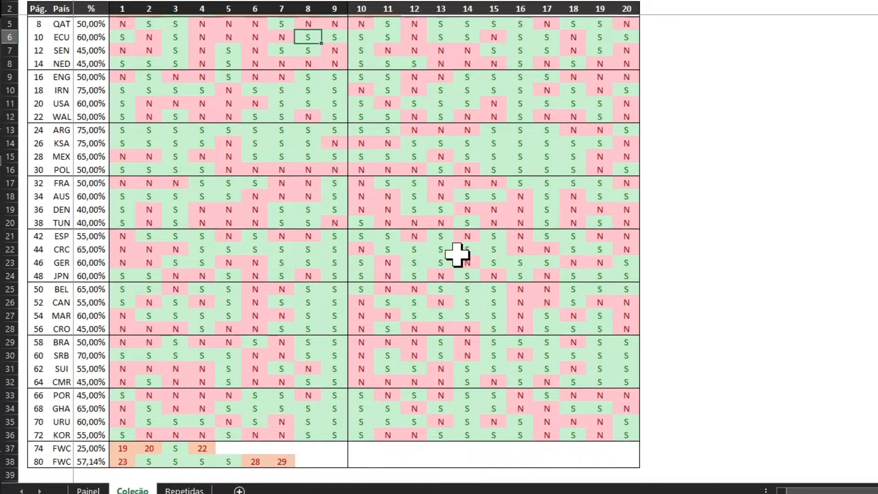
scroll(470, 253, "up", 3)
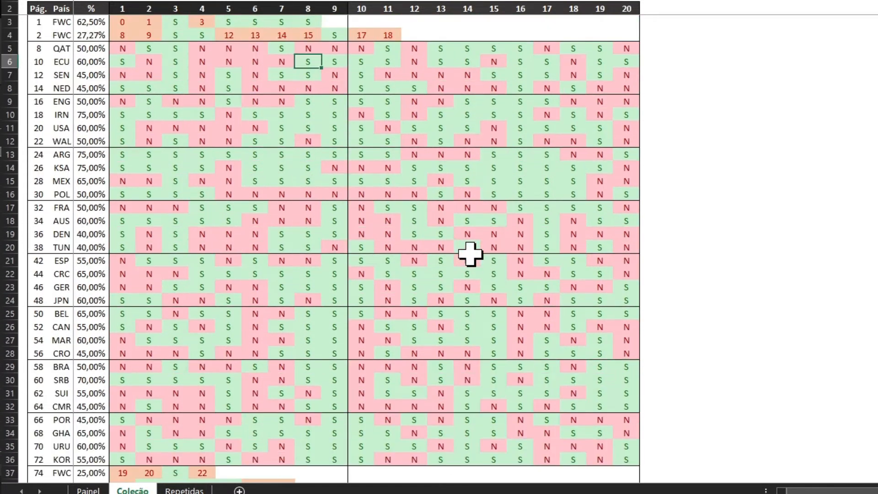
- Examine the Coleção sheet's page and percentage columns and the stickers marked N in the ARG row
left_click(39, 49)
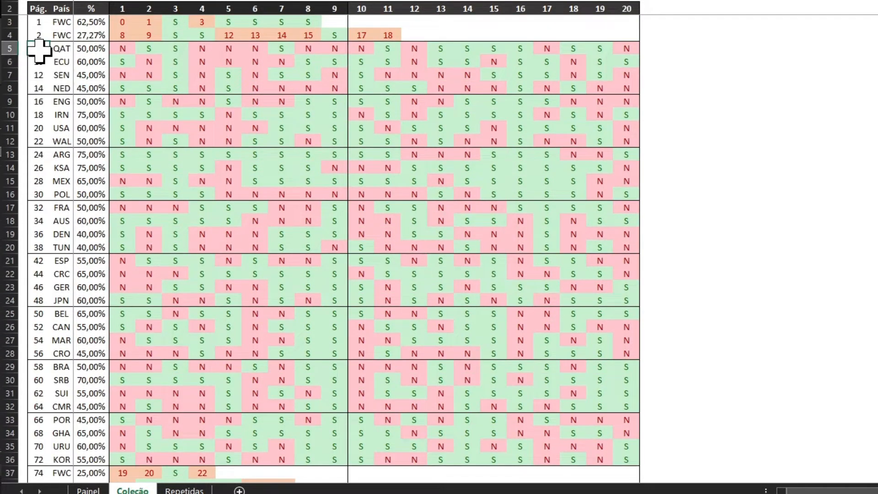
left_click(84, 62)
left_click(92, 115)
left_click(87, 155)
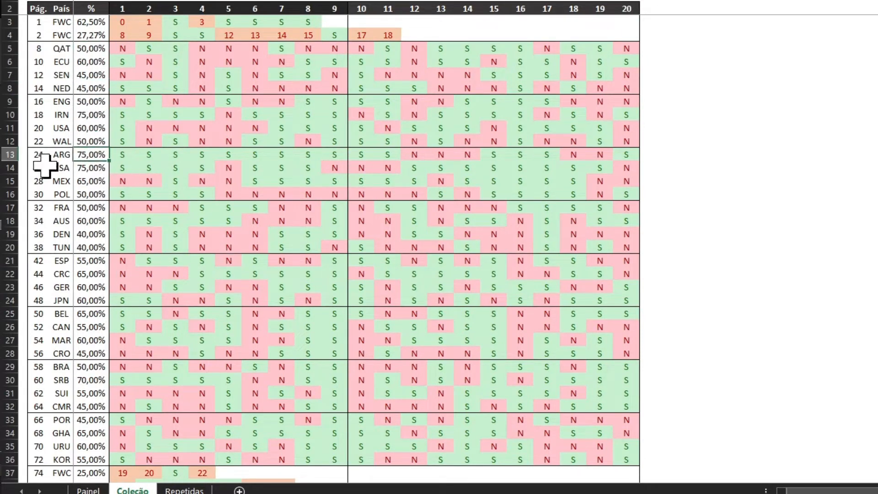
left_click(446, 155)
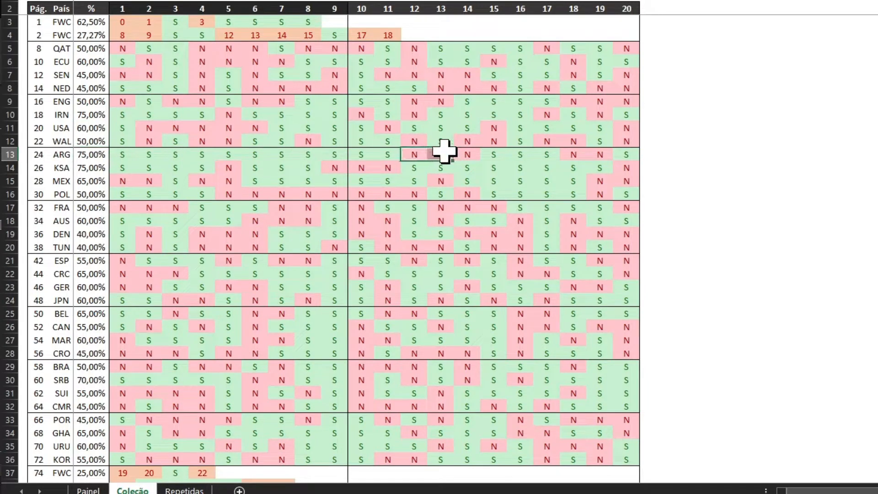
left_click(576, 155)
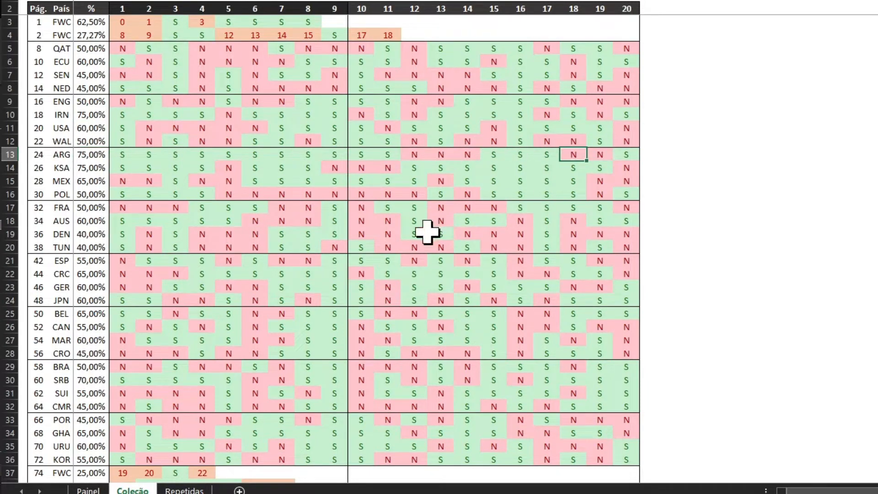
scroll(423, 237, "down", 3)
scroll(425, 239, "up", 3)
scroll(429, 240, "down", 3)
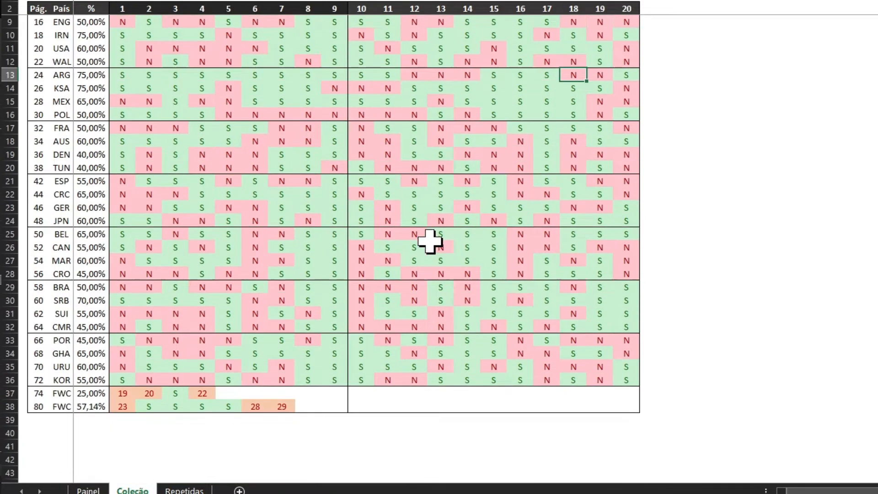
scroll(398, 275, "up", 3)
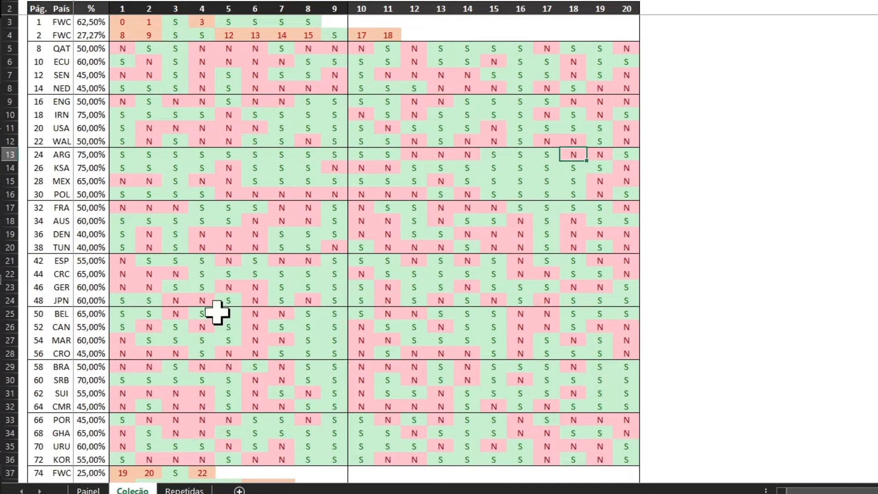
- Examine which stickers are marked N in the IRN row of the Coleção sheet
left_click(386, 233)
scroll(402, 137, "down", 2)
scroll(404, 143, "up", 2)
left_click(361, 115)
scroll(430, 174, "down", 1)
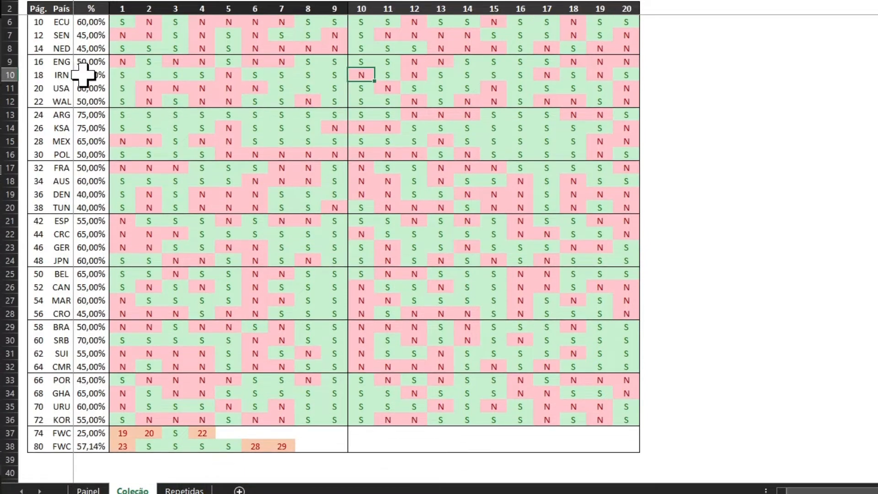
type("N")
left_click(414, 75)
left_click(547, 75)
left_click(627, 75)
scroll(256, 455, "up", 1)
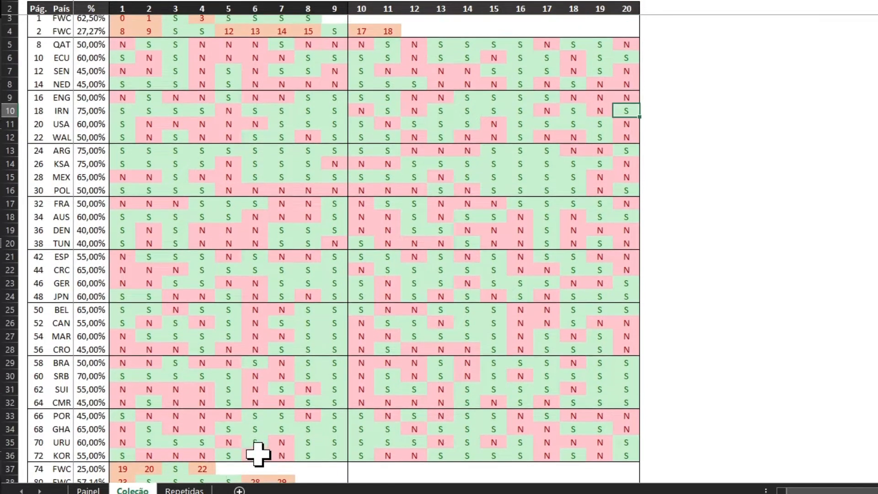
- Review the duplicate counts and their total on the Repetidas sheet, and check the Repetidas figure on Painel
left_click(185, 491)
scroll(397, 143, "down", 3)
scroll(398, 146, "up", 3)
left_click(441, 208)
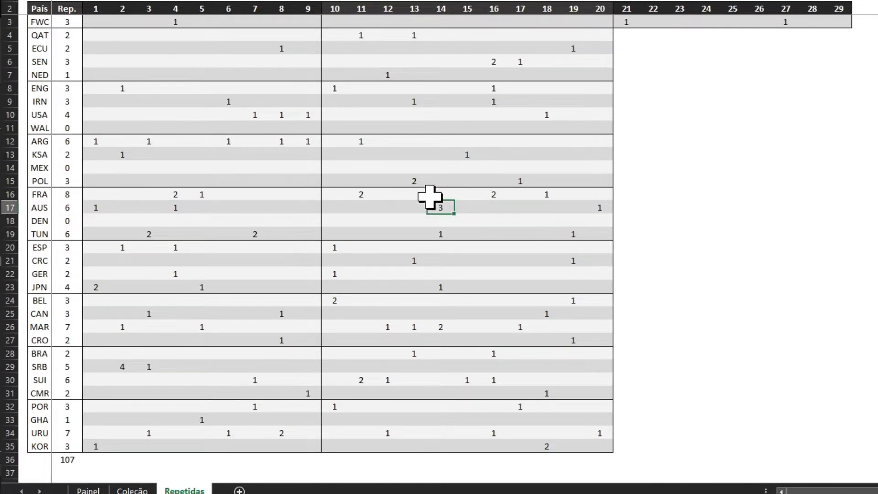
left_click(70, 461)
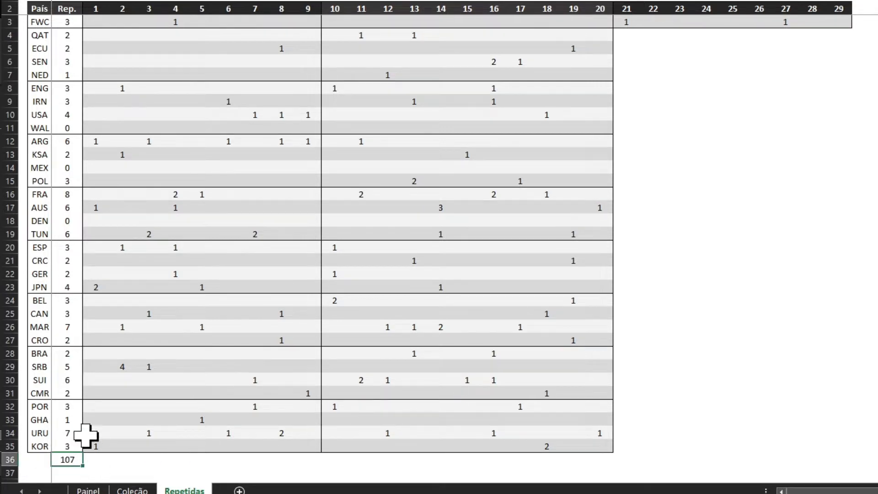
left_click(100, 490)
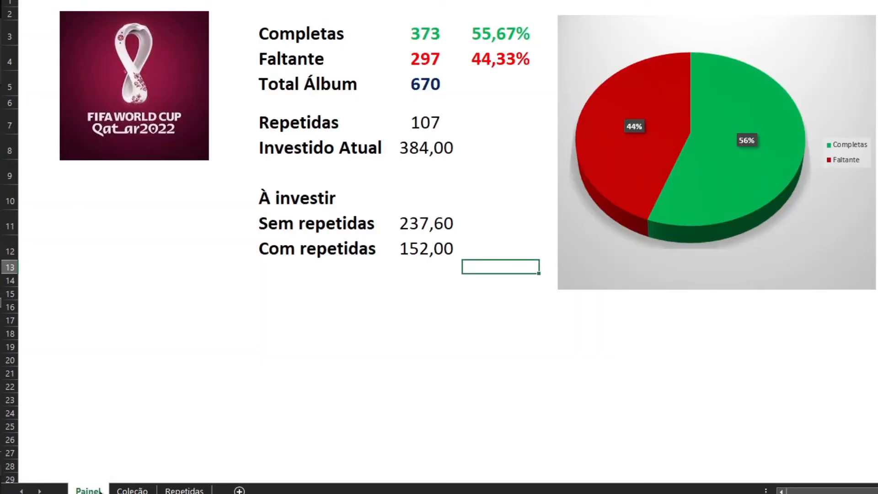
left_click(423, 120)
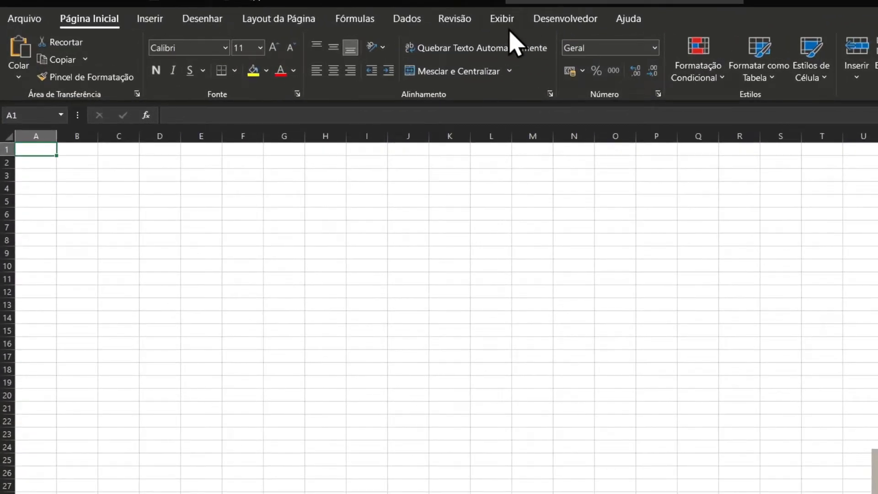
- Hide the gridlines of the blank workbook's first sheet and rename it Painel
left_click(509, 20)
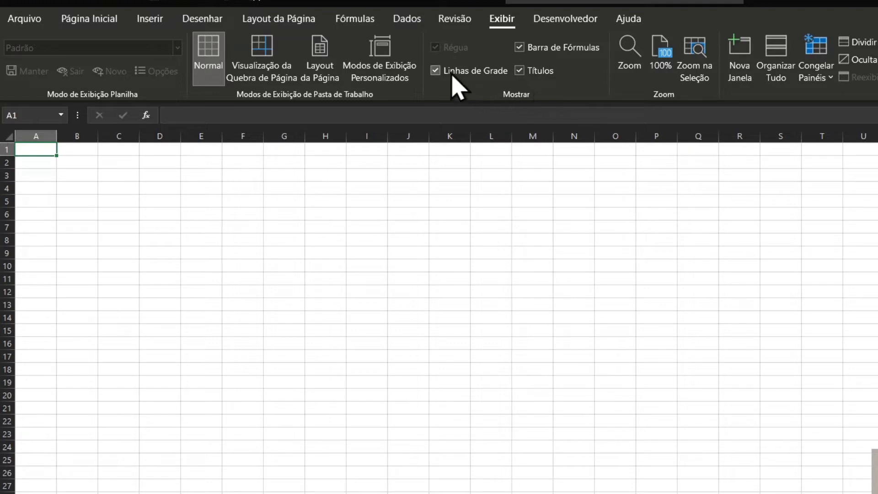
left_click(438, 78)
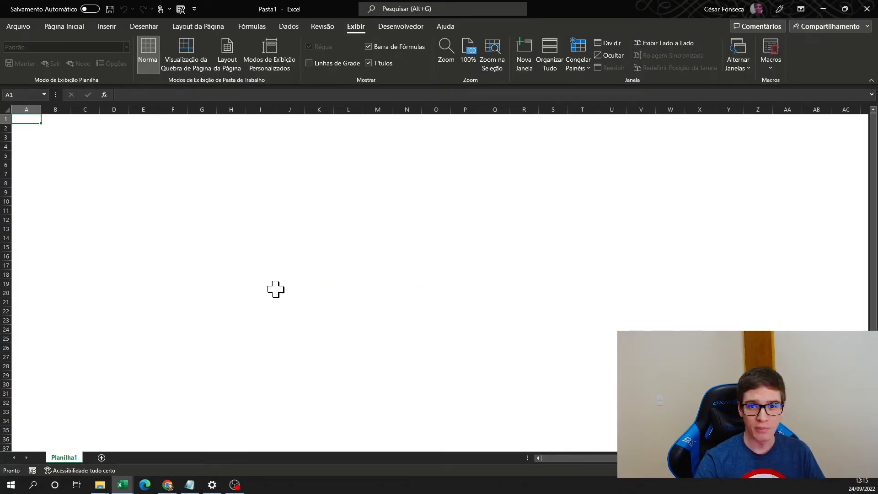
left_click(55, 128)
double_click(66, 457)
type("Painel")
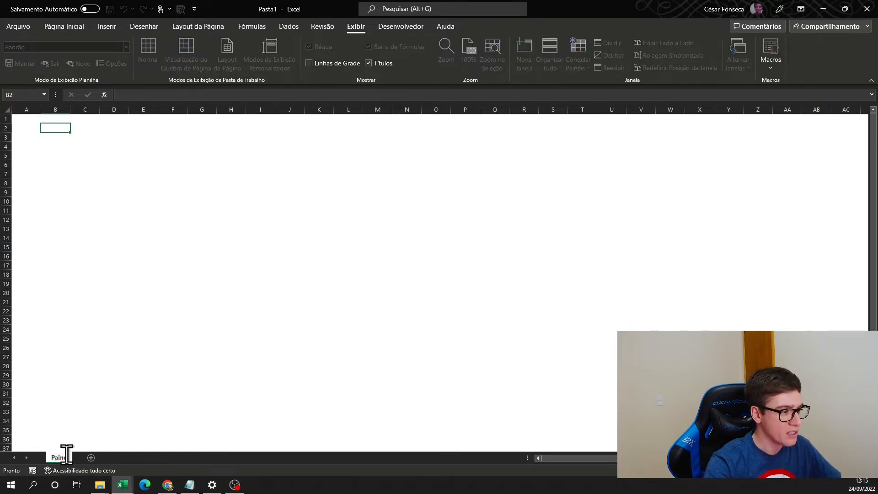
key("Return")
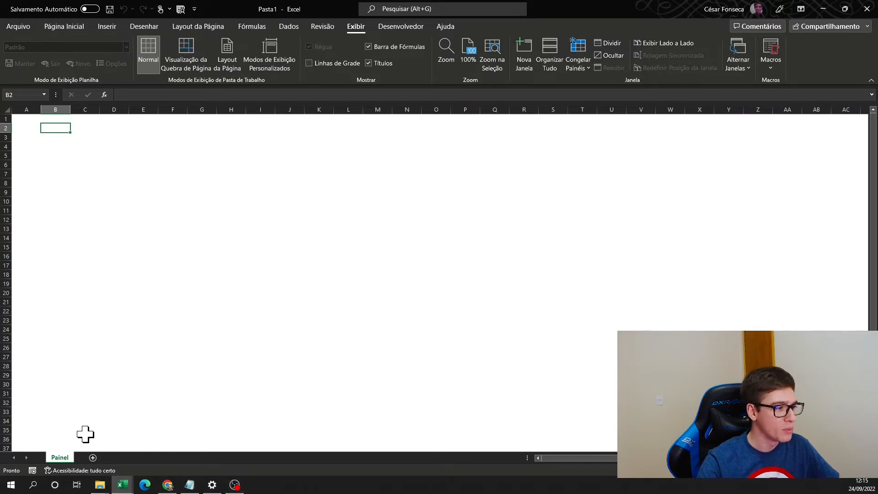
- Add a second worksheet and name it Coleção
left_click(93, 458)
double_click(101, 458)
type("doleção")
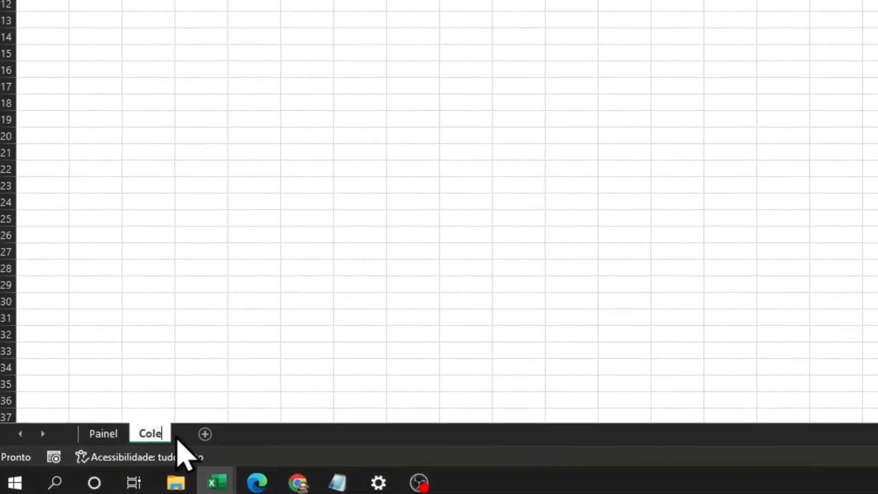
key("Return")
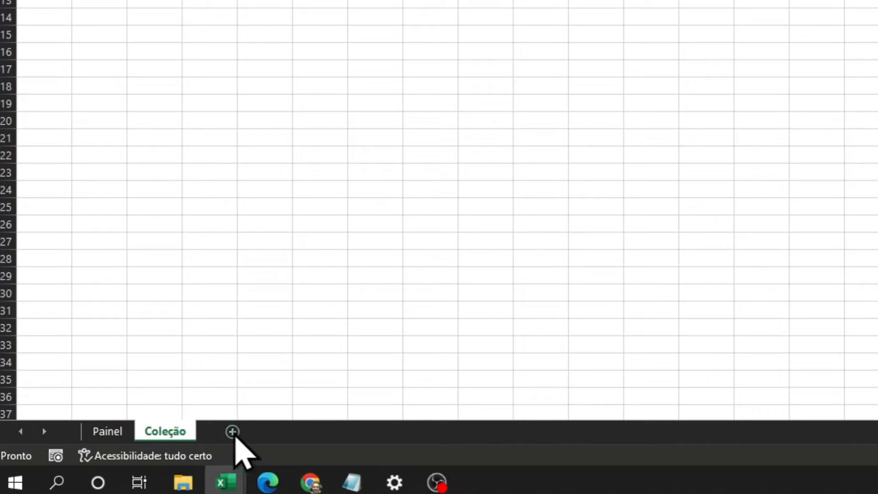
- Add a third worksheet and name it Repetidas
left_click(231, 432)
double_click(226, 431)
type("Repetidas")
key("Return")
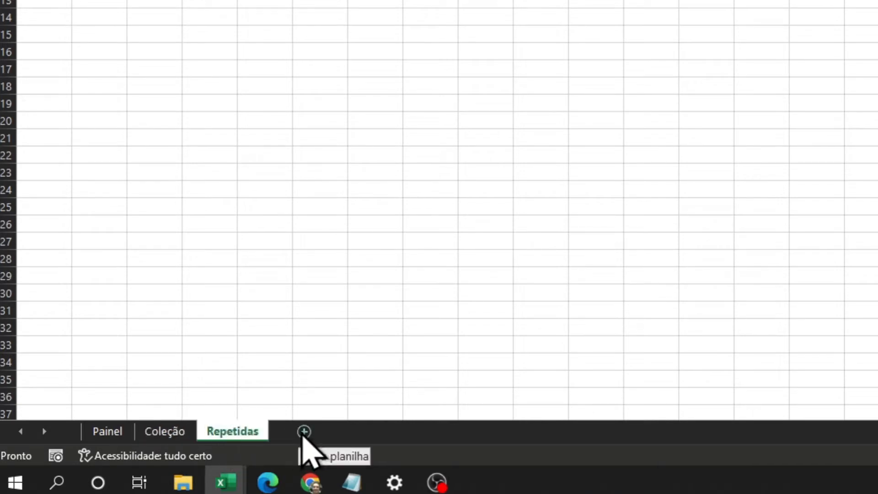
double_click(233, 431)
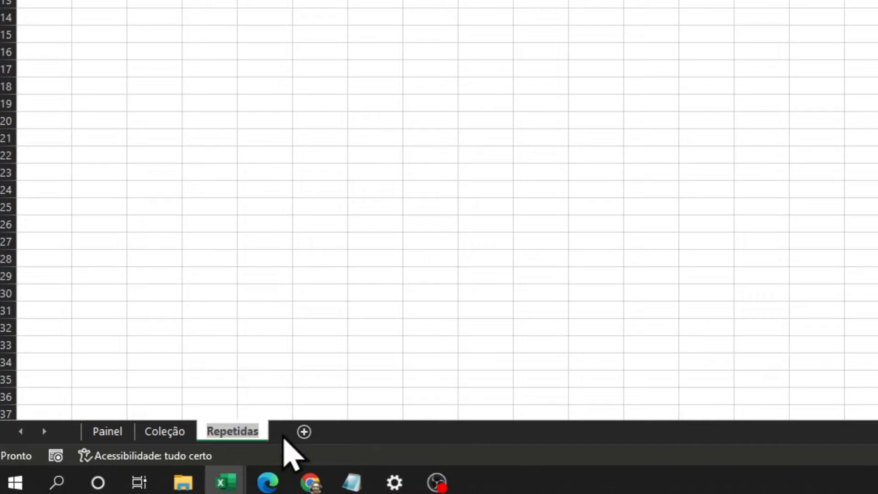
- Hide the gridlines on the Coleção and Repetidas sheets, and return to Coleção
left_click(185, 435)
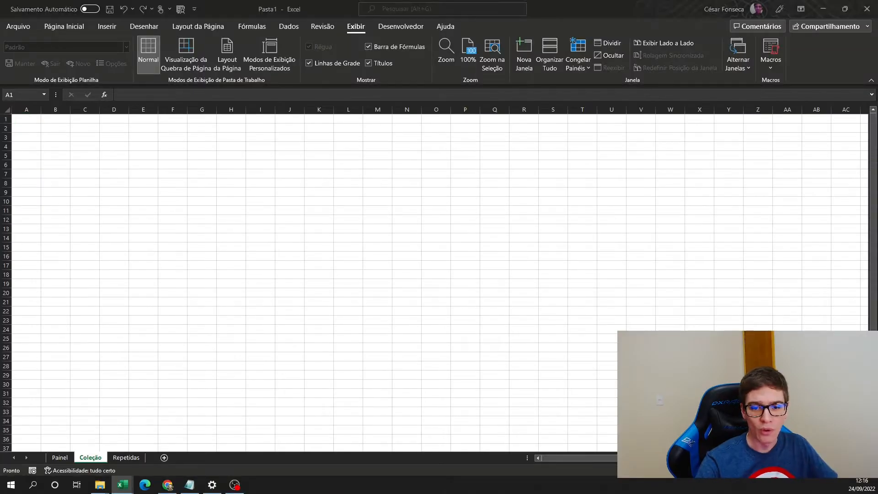
left_click(309, 64)
left_click(55, 128)
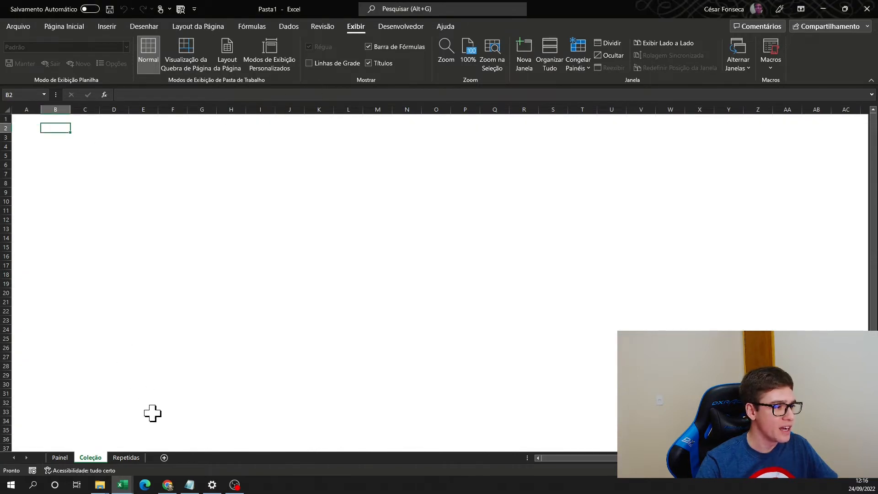
left_click(128, 457)
left_click(309, 64)
left_click(90, 457)
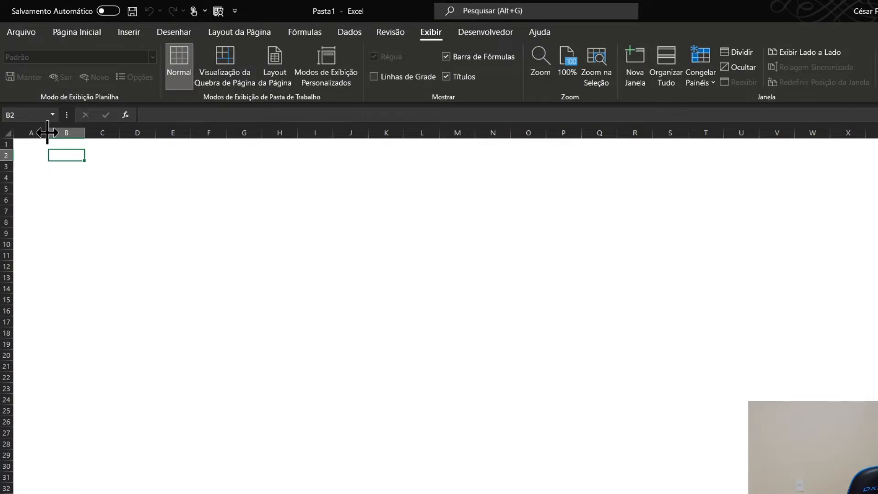
- Shrink column A and row 1 of the Coleção sheet to narrow margins
left_click(41, 133)
left_click_drag(48, 133, 6, 146)
left_click(46, 168)
- Enter the headings Pág., País and % in cells B2 to D2 of the Coleção sheet
left_click(40, 151)
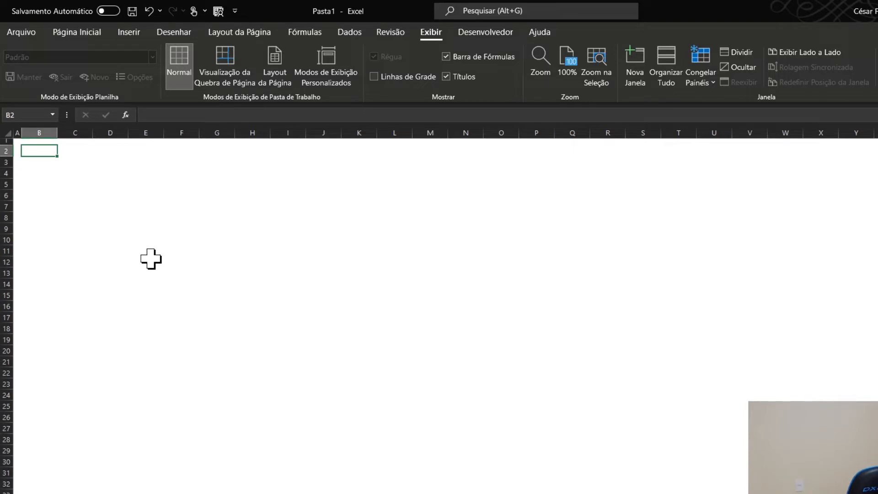
type("Pág.")
key("Tab")
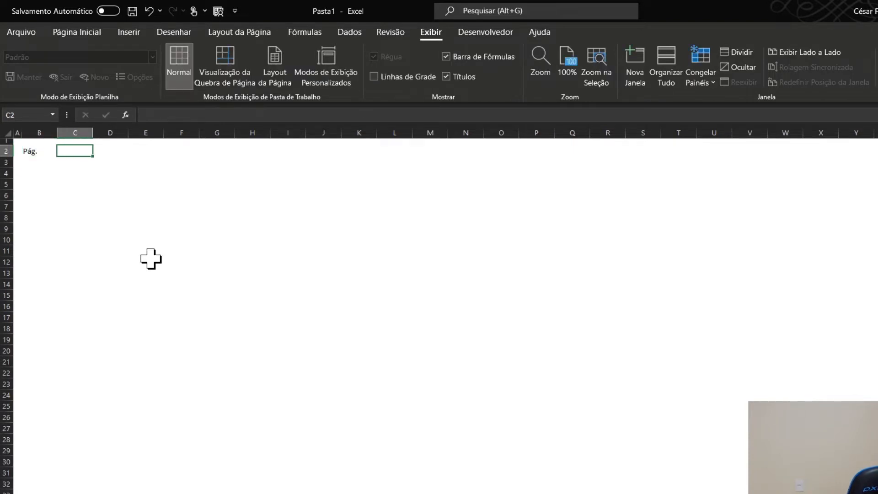
type("País")
key("Tab")
type("%")
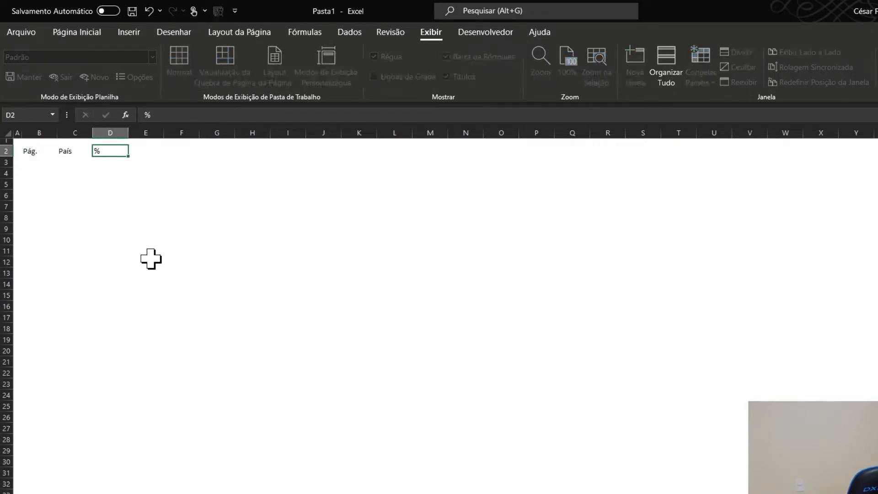
key("Tab")
- Enter 1, 2 and 3 in cells E2 to G2 and extend the number series across row 2 up to 20 in X2
type("1")
key("Tab")
type("2")
key("Tab")
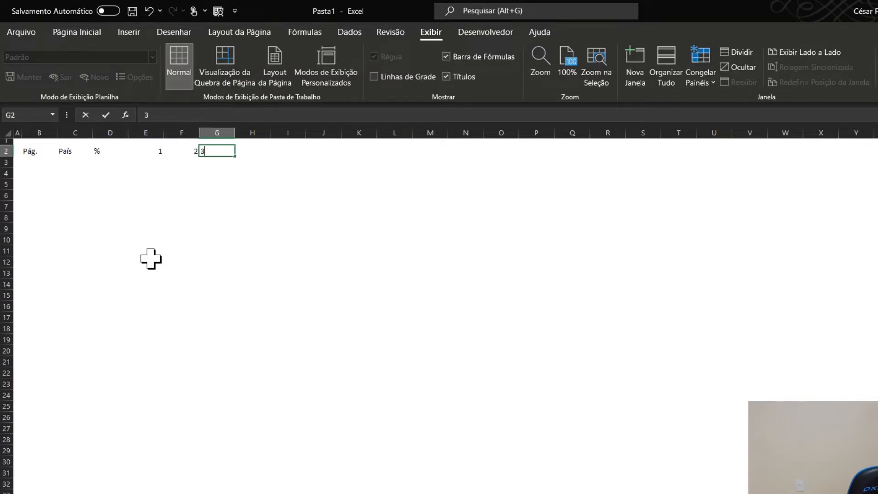
type("3")
key("Tab")
left_click_drag(145, 151, 253, 151)
left_click_drag(154, 149, 231, 152)
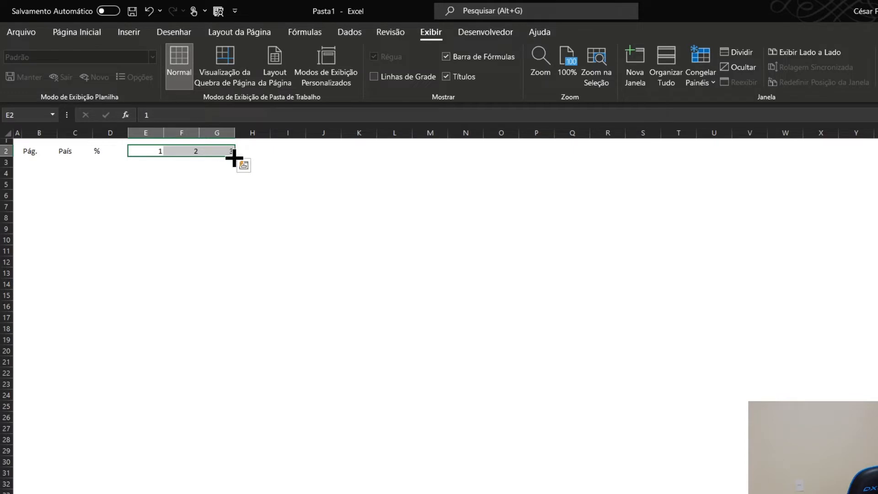
left_click_drag(236, 157, 847, 154)
- Centre the header cells B2 to X2 horizontally
left_click(37, 151)
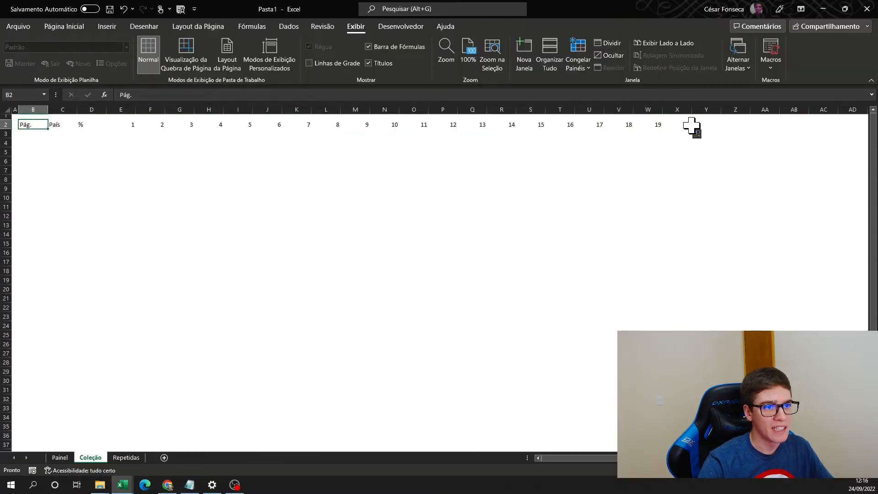
left_click(692, 126, "shift")
left_click_drag(37, 126, 673, 126)
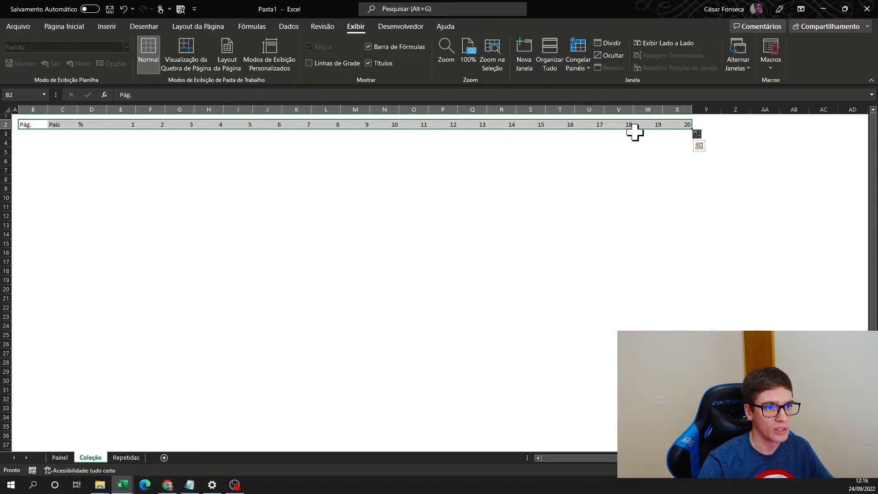
left_click(31, 126)
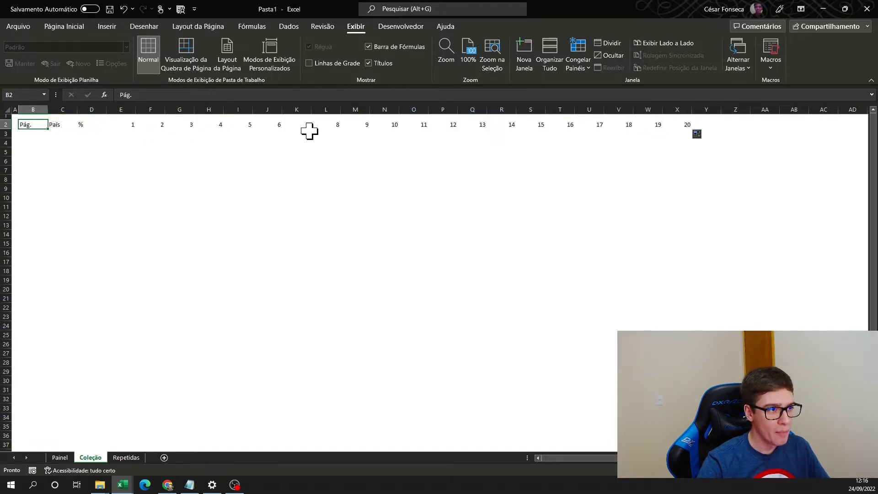
left_click(686, 125, "shift")
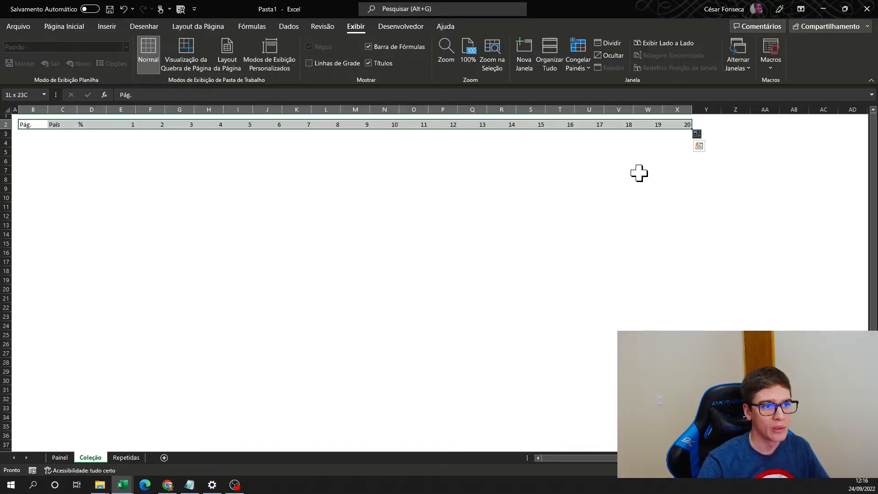
left_click(70, 25)
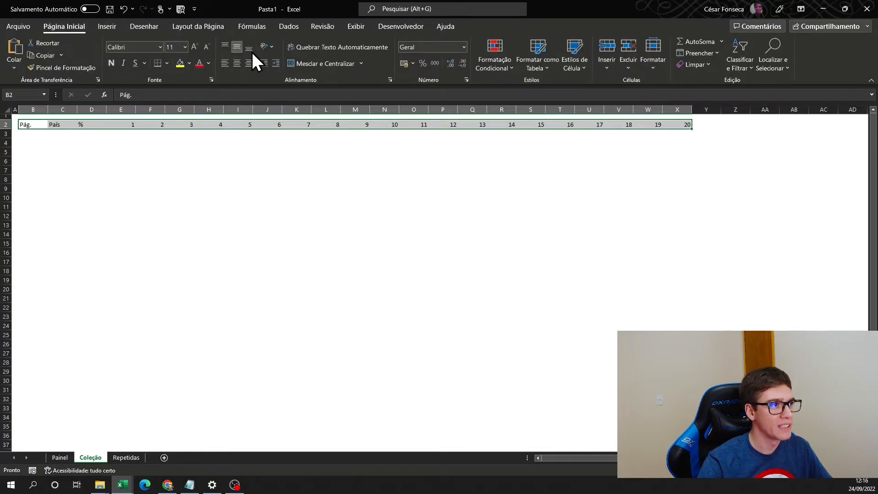
left_click(236, 63)
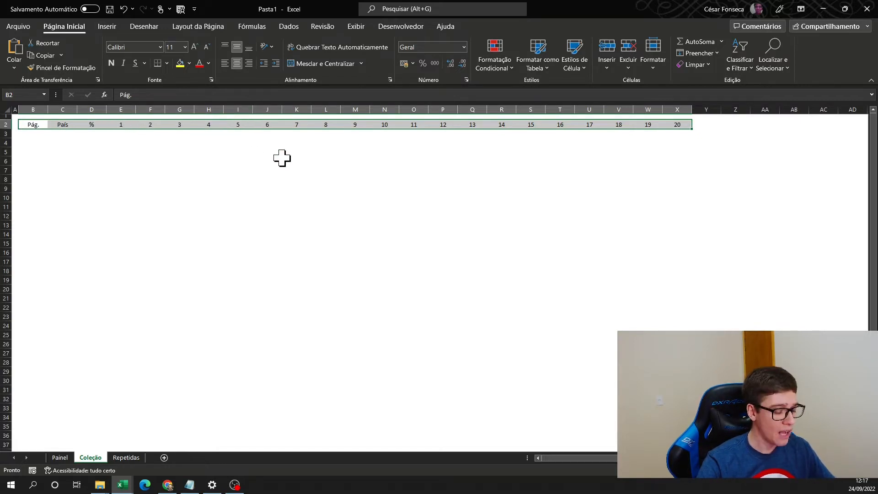
- Format the header cells B2 to X2 in bold with a near-black fill and white font
left_click(112, 65)
left_click(189, 65)
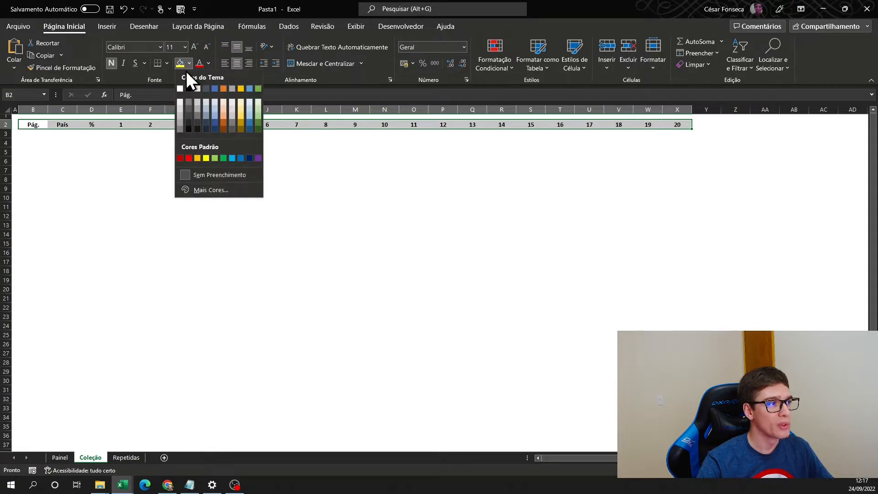
left_click(191, 124)
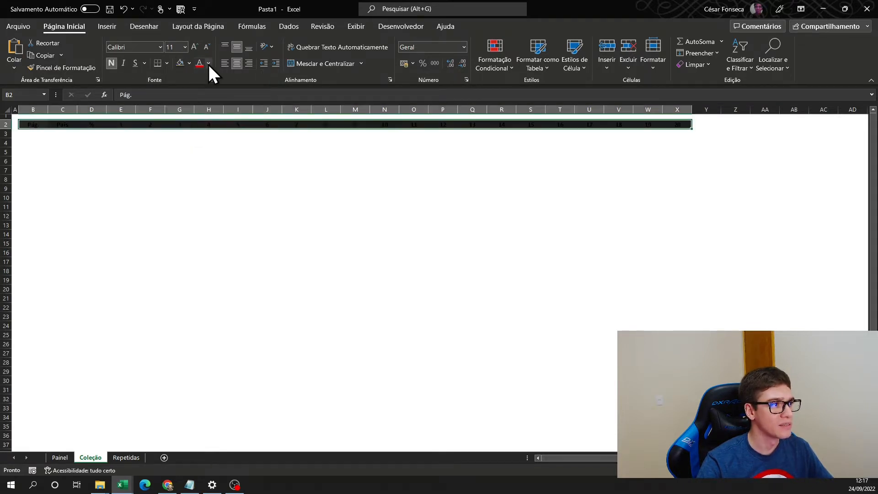
left_click(209, 64)
left_click(200, 98)
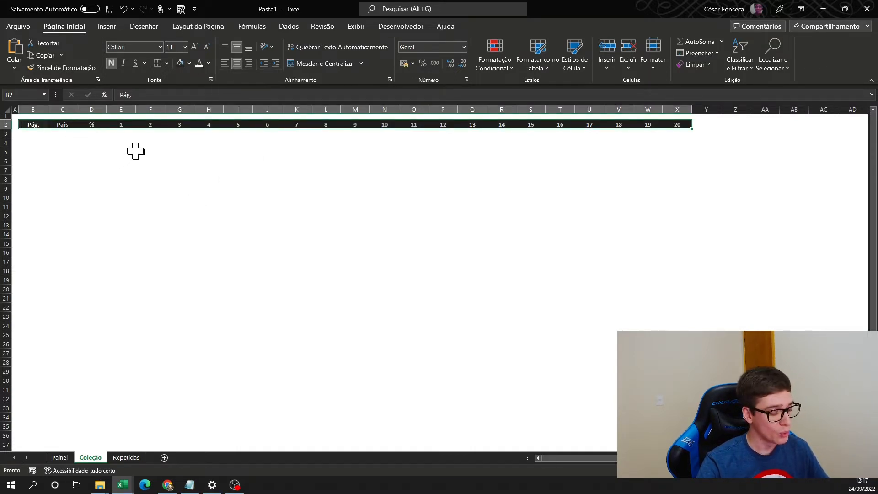
- Add white inside borders between the header cells B2 to X2
key("ctrl+1")
left_click_drag(542, 207, 338, 163)
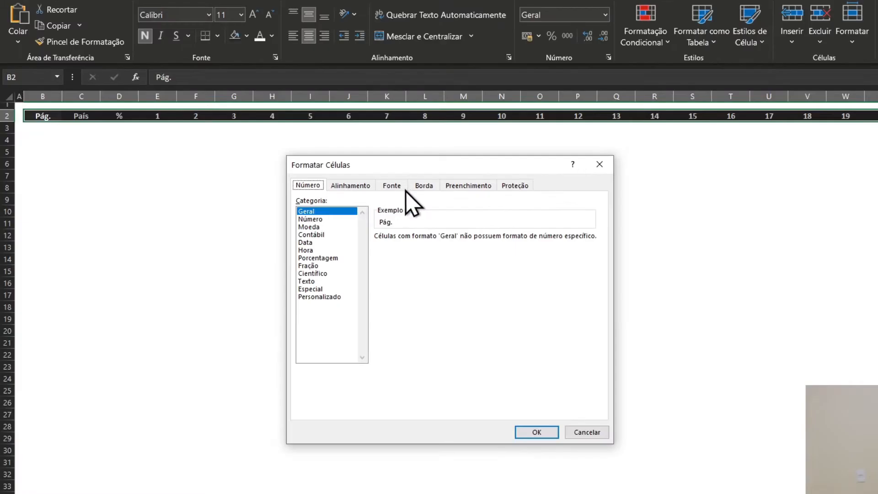
left_click(324, 179)
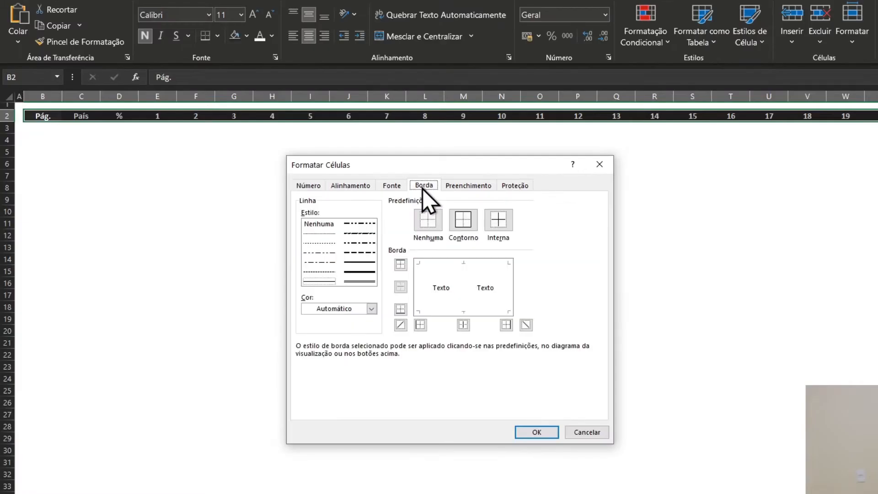
left_click(371, 309)
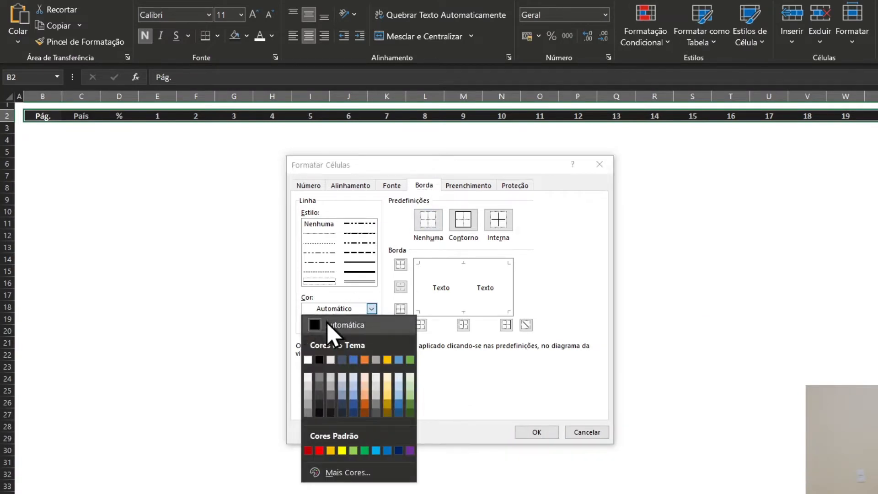
left_click(309, 360)
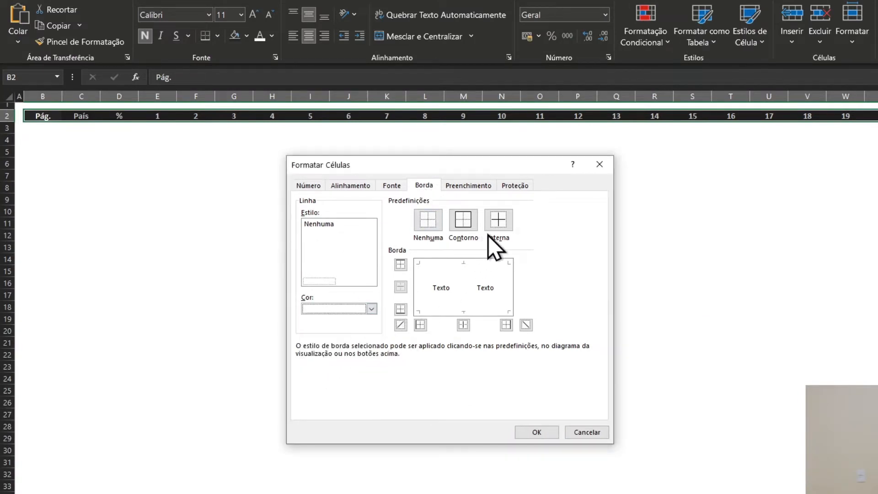
left_click(508, 228)
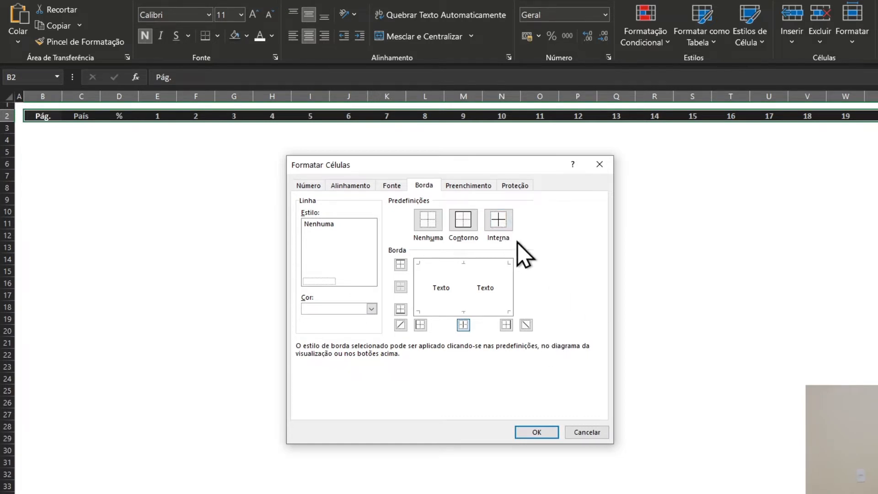
left_click(537, 432)
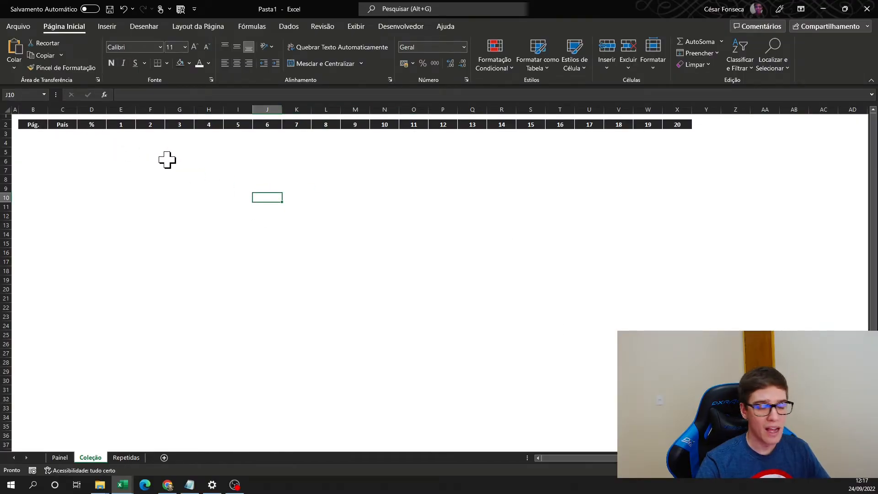
- Set the width of columns E to X to 5
left_click(120, 110)
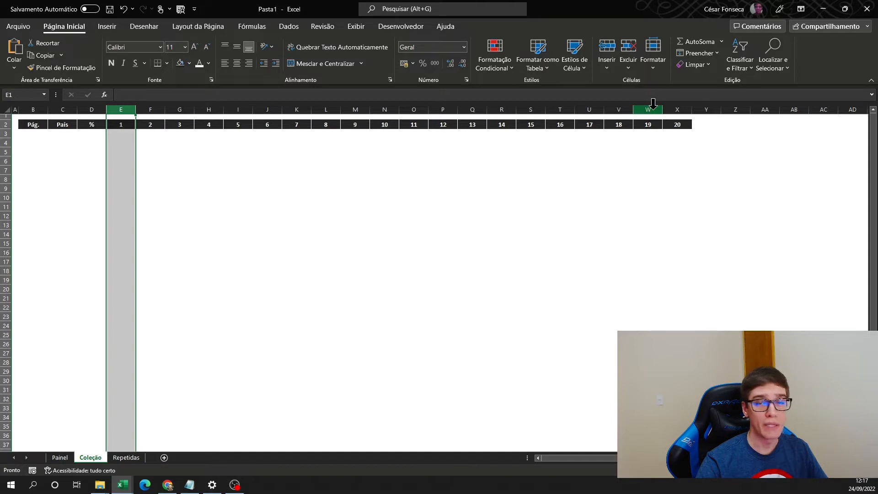
left_click(683, 105, "shift")
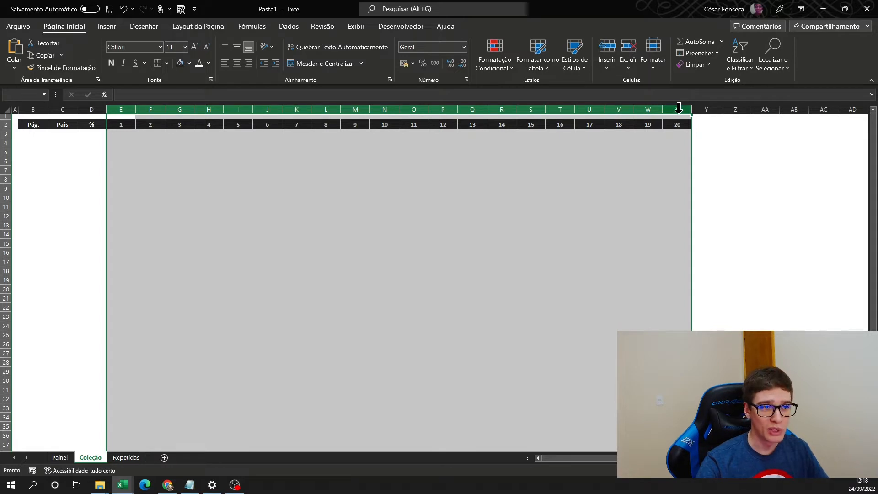
right_click(679, 108)
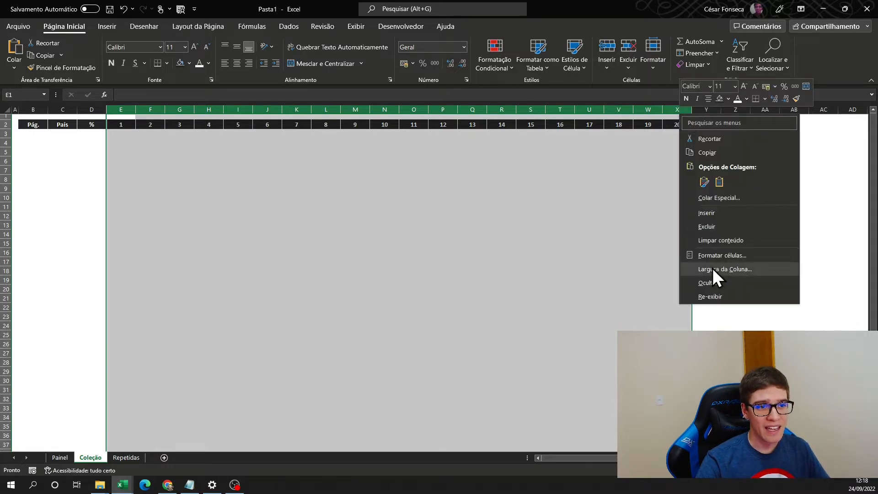
left_click(731, 270)
type("5")
key("Return")
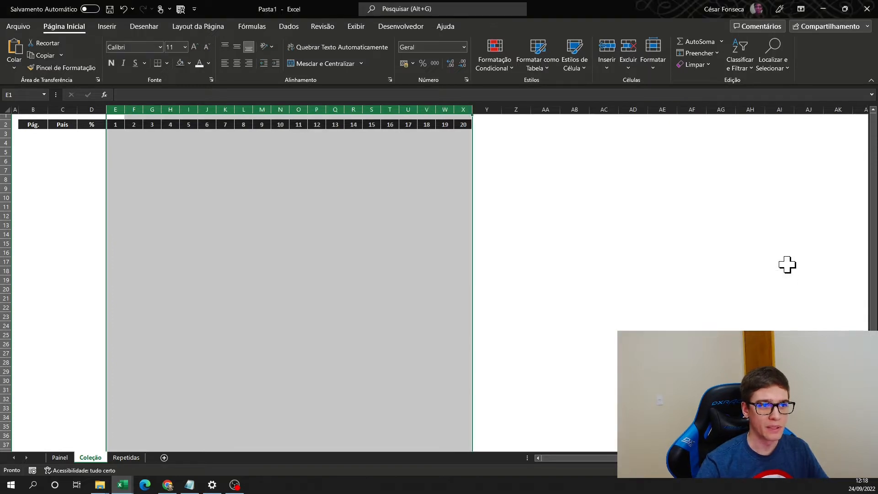
left_click(213, 153)
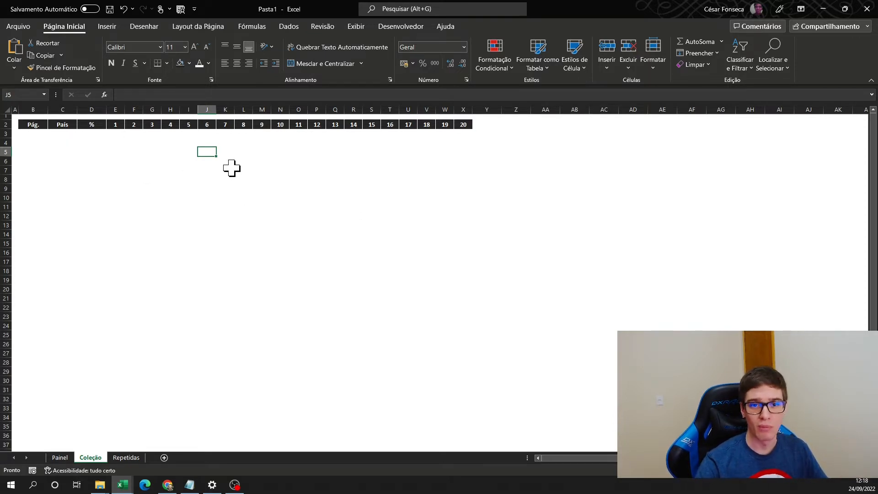
- Fill the Pág. and País columns from row 3 to row 38 with the album's page numbers and country codes, centred
left_click(33, 134)
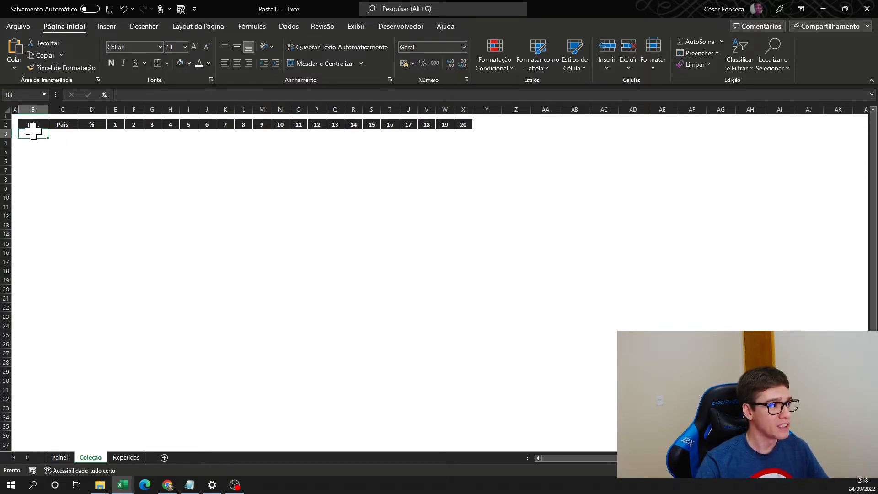
left_click_drag(37, 132, 60, 391)
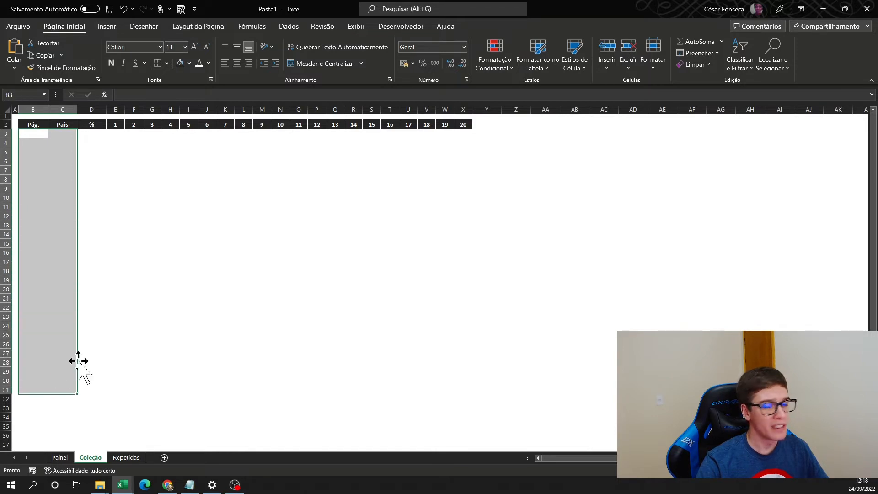
left_click(41, 136)
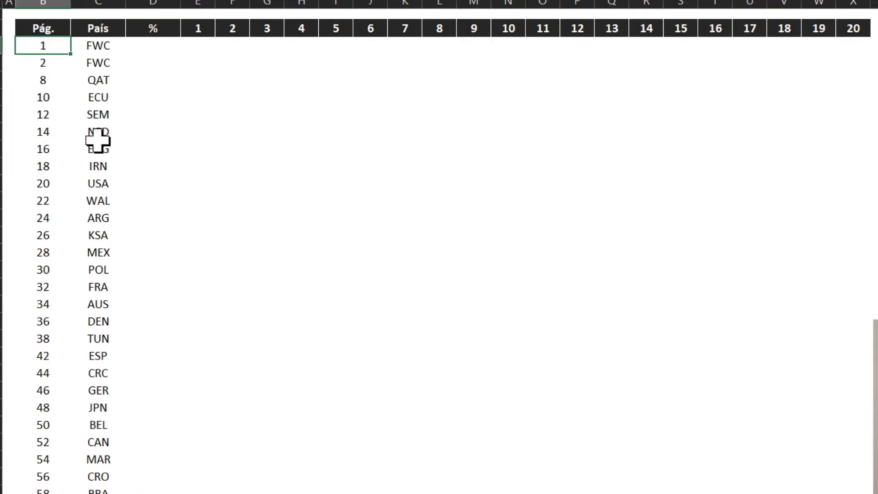
scroll(103, 151, "down", 4)
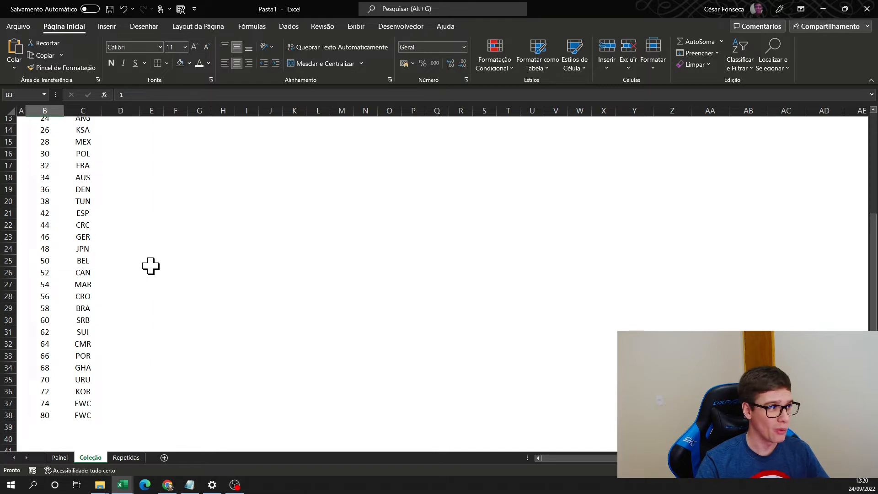
scroll(150, 265, "up", 4)
- Enter the sticker numbers 0 to 7 in cells E3 to L3 of the first FWC row
left_click_drag(41, 142, 602, 151)
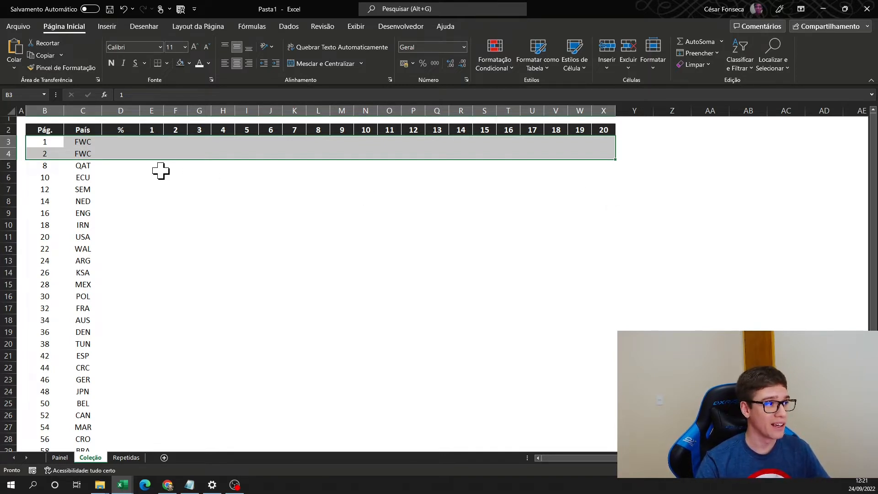
left_click(155, 143)
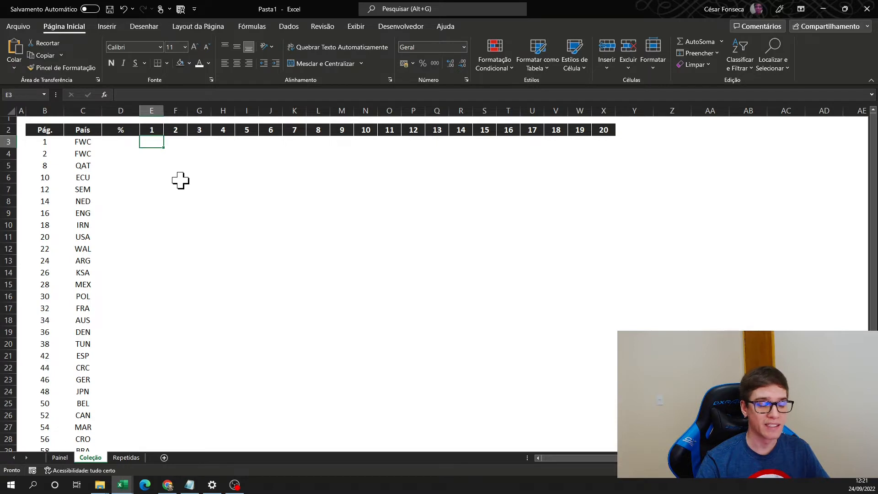
type("0")
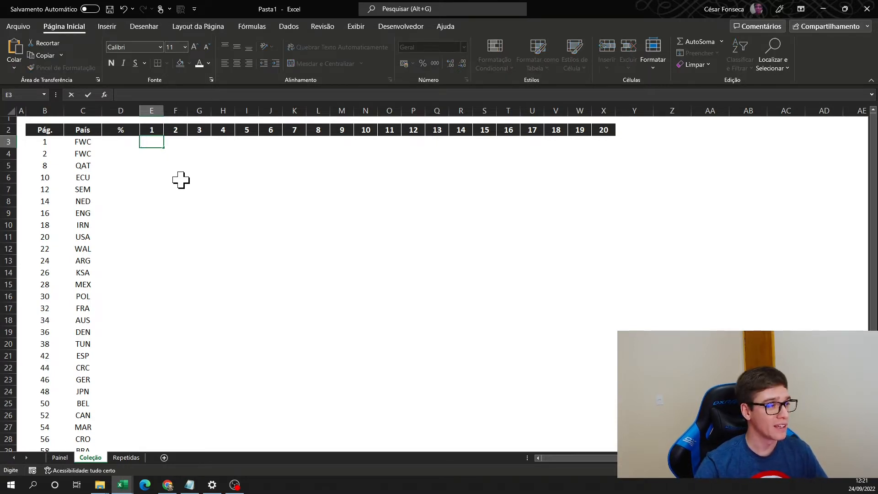
key("Right")
type("1")
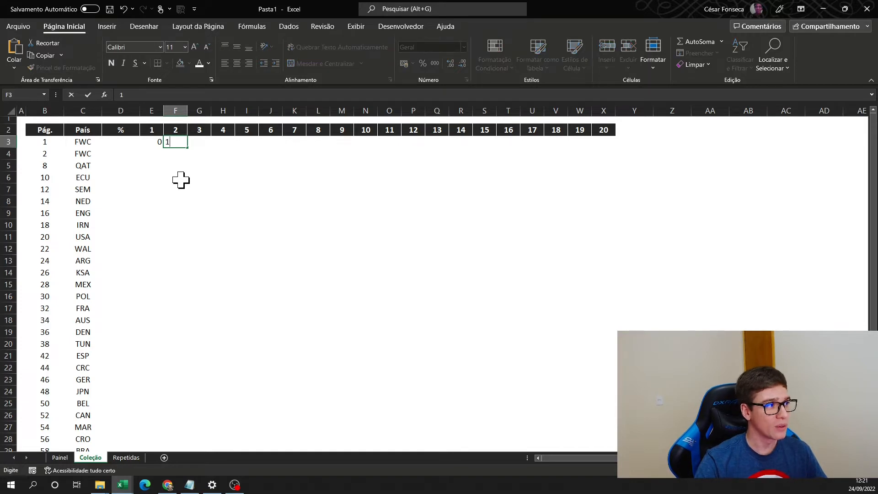
key("Right")
type("2")
key("Right")
type("3")
key("Right")
type("4")
key("Right")
type("5")
key("Right")
type("6")
key("Right")
type("7")
key("Right")
- Enter the sticker numbers 8 to 18 in cells E4 to O4 of the second FWC row
left_click(151, 154)
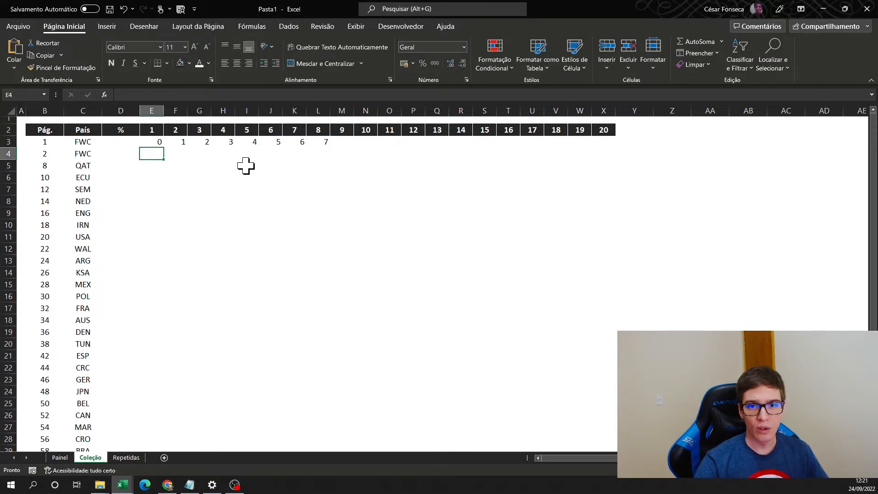
type("8")
key("Right")
type("9")
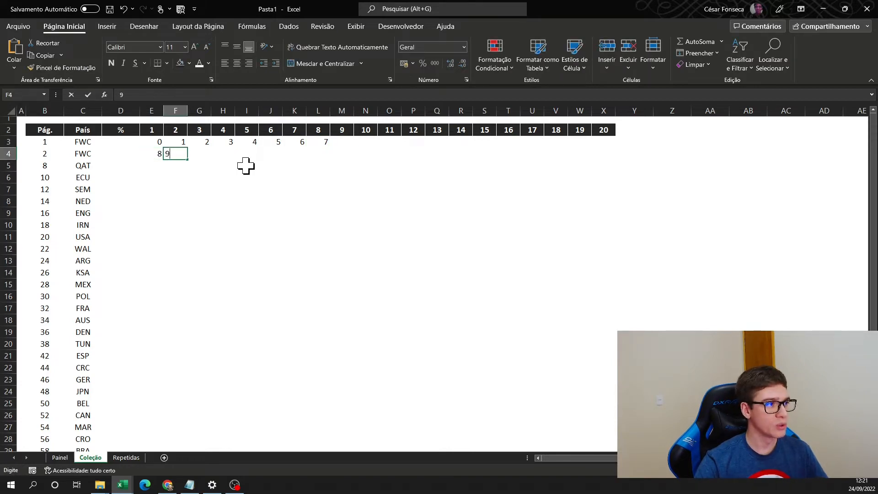
key("Right")
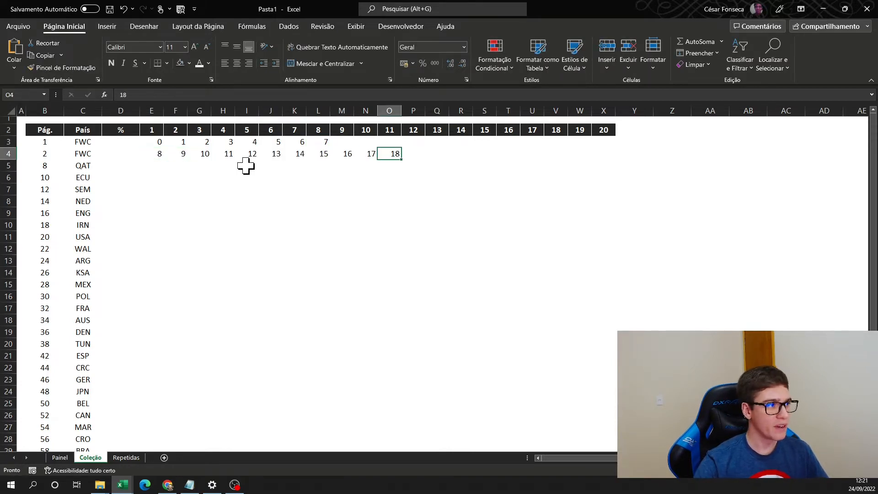
- Enter N in cell E5 of the QAT row and copy it across F5 to X5
left_click(152, 166)
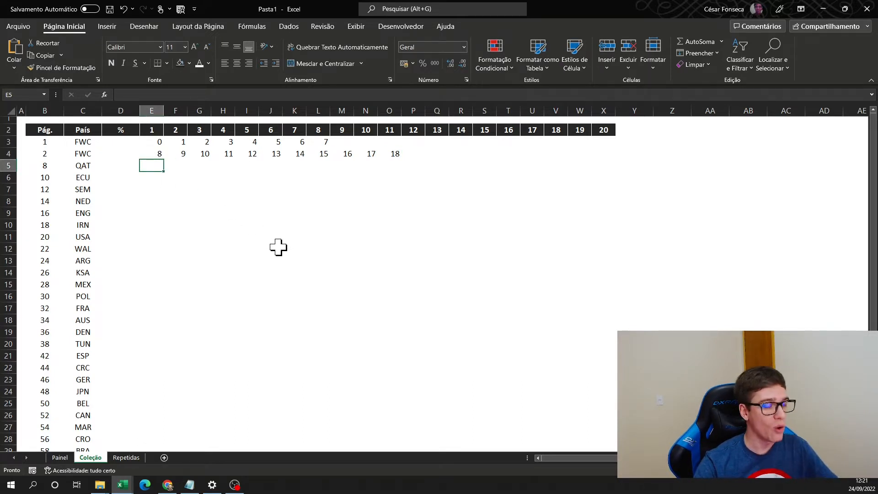
type("N")
key("ctrl+Return")
key("ctrl+c")
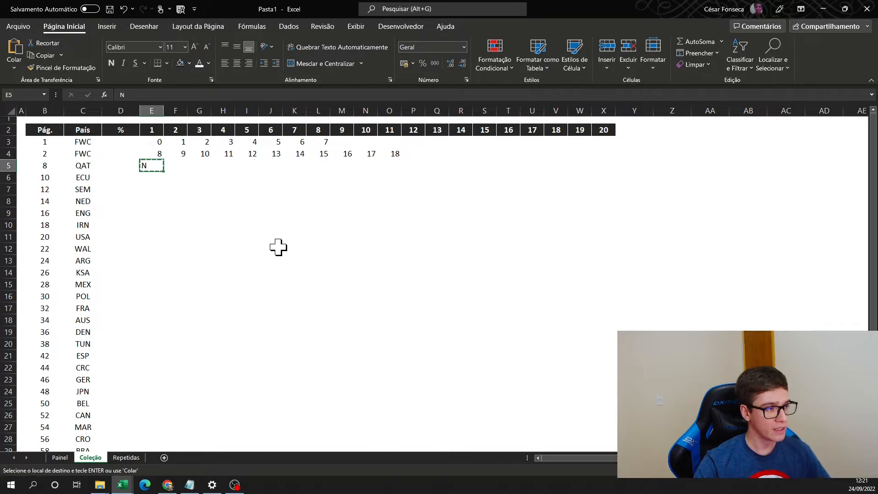
key("Right")
key("shift+Right")
key("shift+Right")
key("shift+Right")
key("shift+Right")
key("shift+Right")
key("shift+Right")
key("shift+Right")
key("shift+Right")
key("shift+Right")
key("shift+Right")
key("shift+Right")
key("shift+Right")
key("shift+Right")
key("shift+Right")
key("shift+Right")
key("shift+Right")
key("shift+Right")
key("shift+Right")
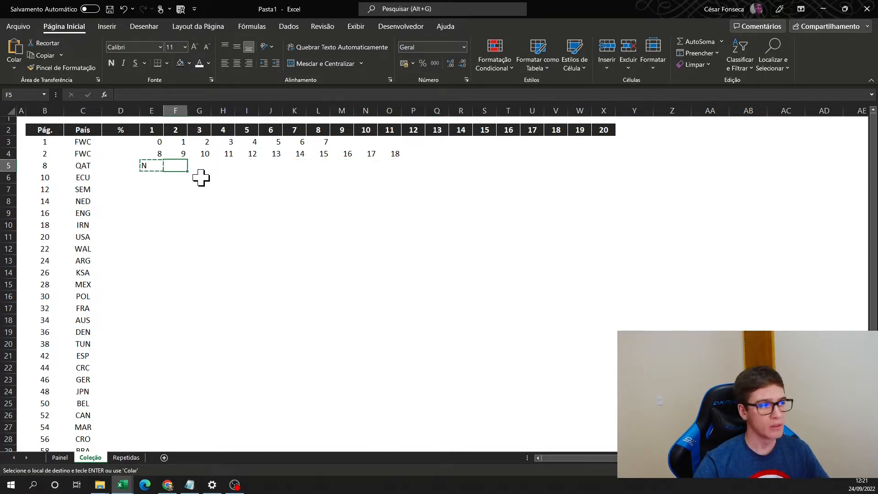
key("shift+Right")
key("shift+Right")
key("shift+Right")
key("shift+Right")
key("shift+Right")
key("shift+Right")
key("shift+Right")
key("shift+Right")
key("shift+Right")
key("shift+Right")
key("shift+Right")
key("shift+Right")
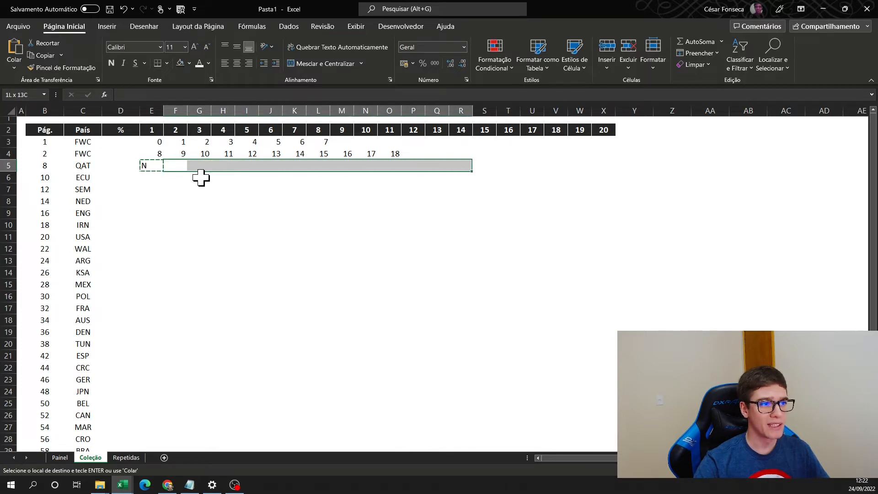
key("shift+Right")
key("shift+Right")
key("shift+Right")
key("shift+Right")
key("shift+Right")
key("shift+Right")
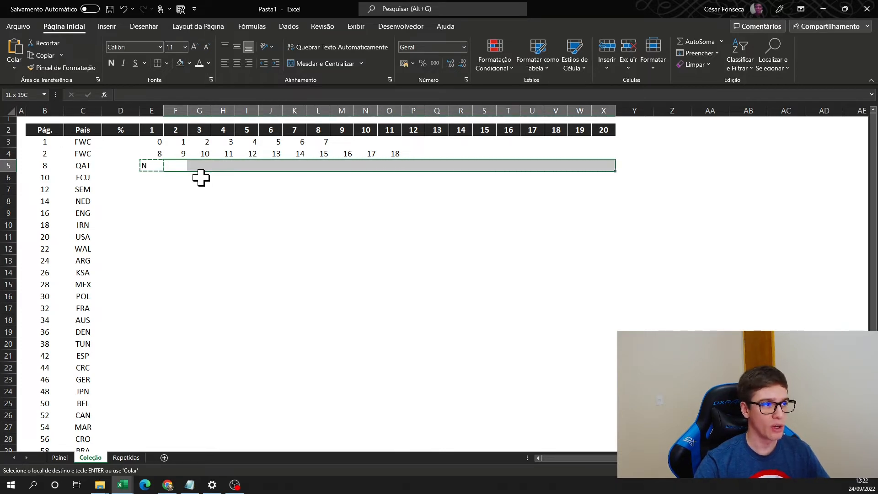
key("ctrl+v")
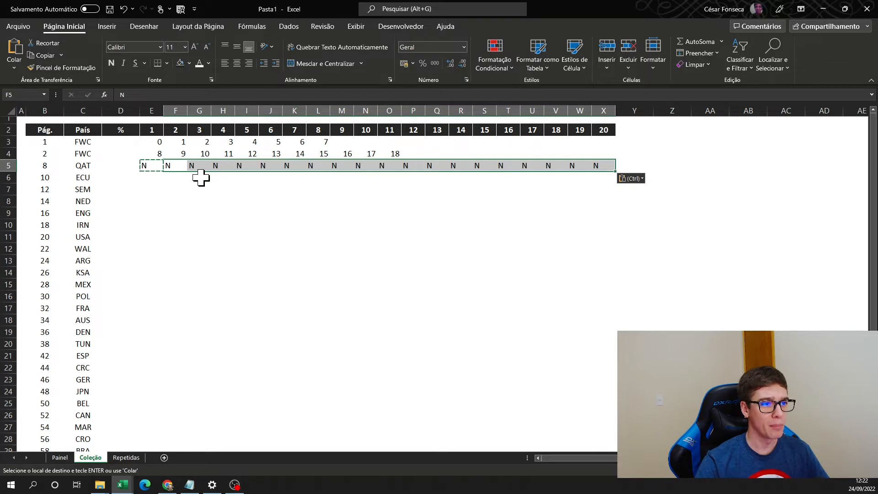
- Fill the QAT row's N values in E5:X5 down through the KOR row, row 36
left_click(153, 166)
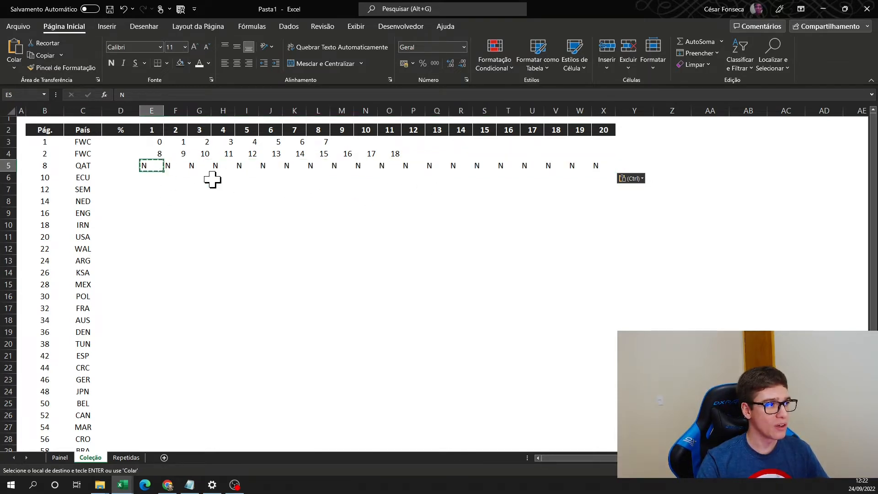
key("Escape")
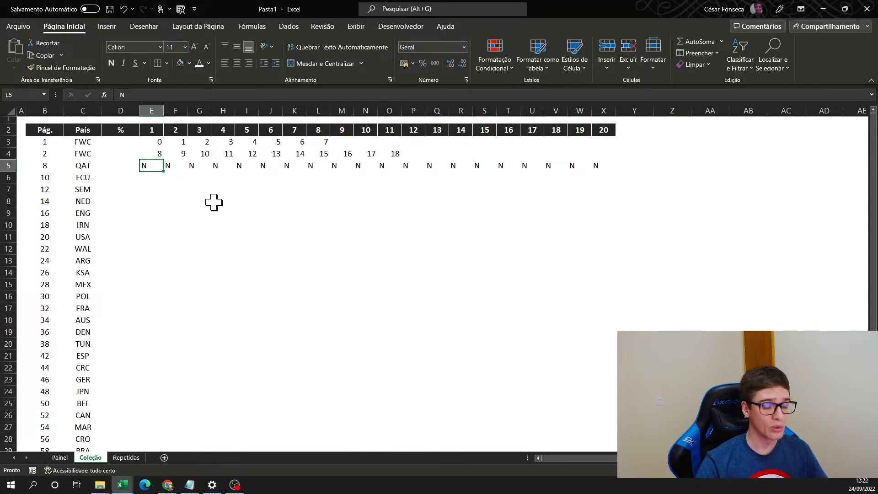
key("ctrl+shift+Right")
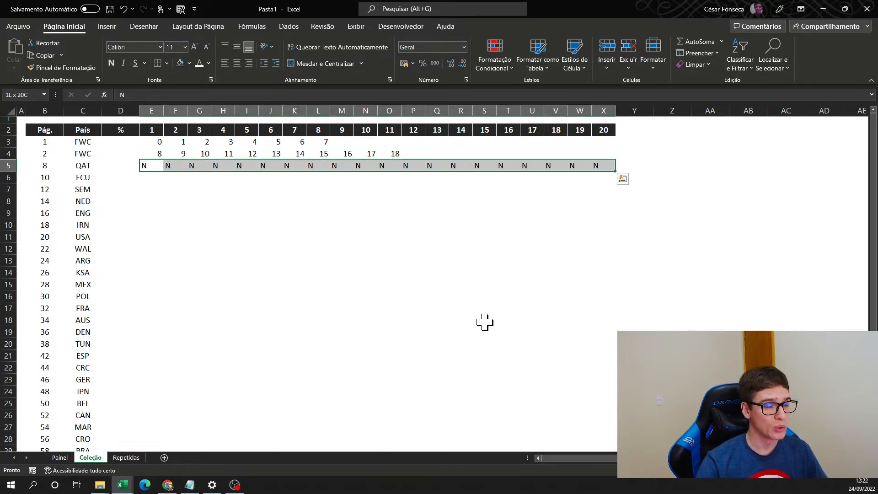
left_click_drag(617, 173, 612, 417)
scroll(497, 383, "down", 1)
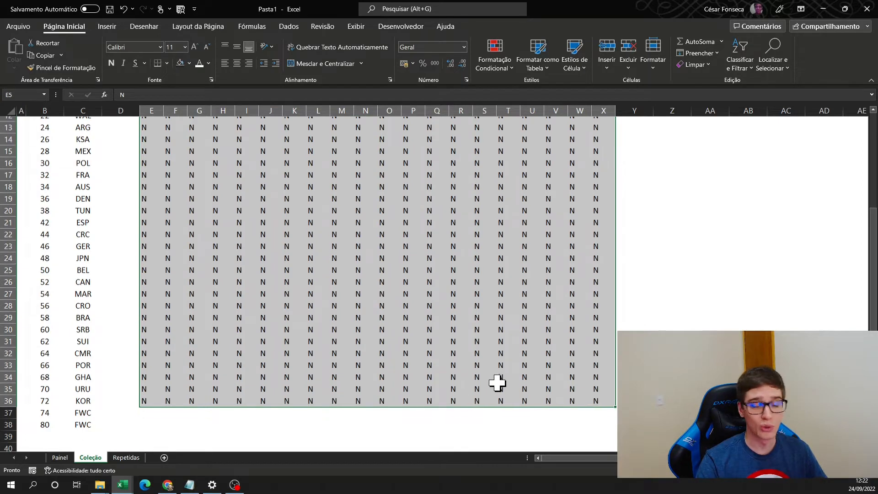
- Enter the sticker numbers 19 to 22 in cells E37 to H37 of the page 74 FWC row
scroll(498, 383, "down", 1)
left_click(154, 350)
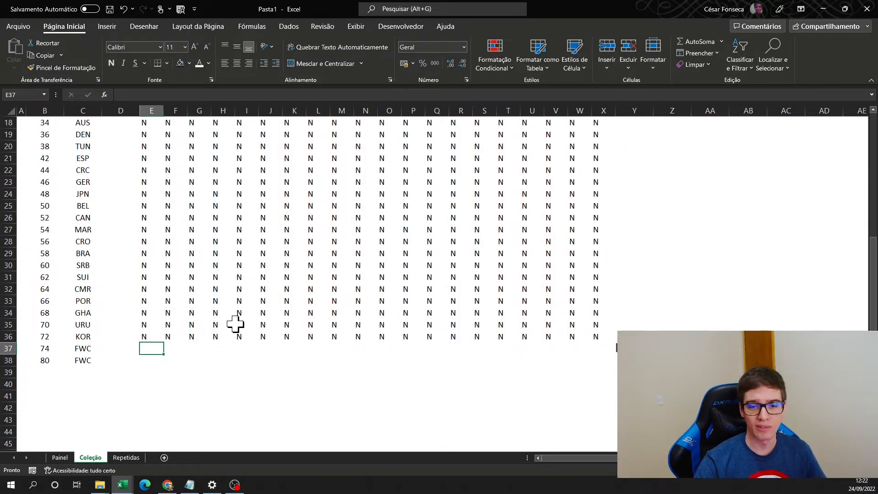
type("19")
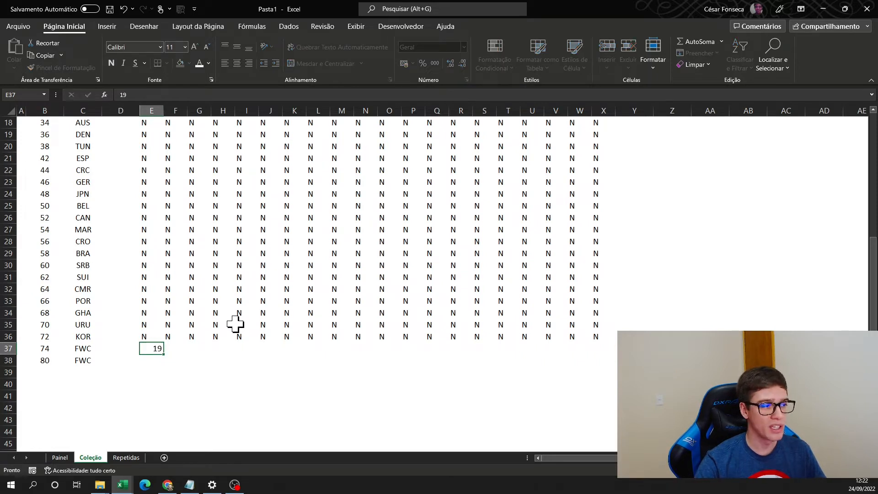
key("Tab")
type("20")
key("Tab")
type("21")
key("Tab")
type("22")
key("Tab")
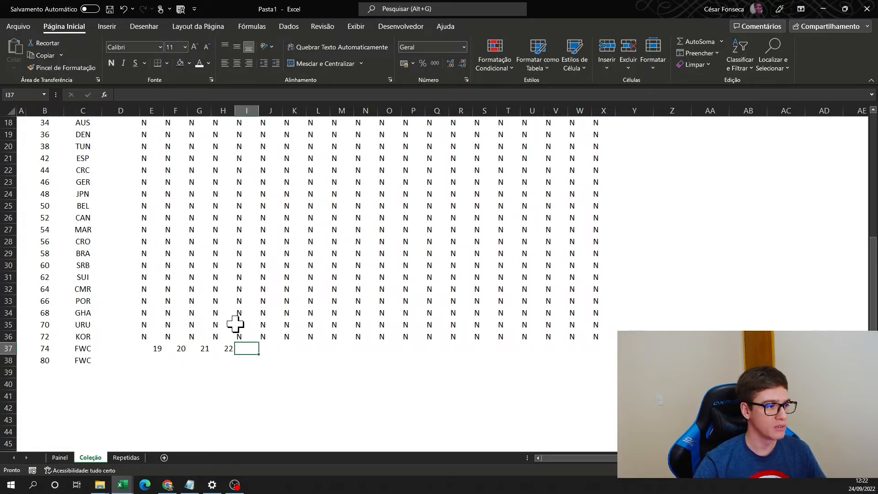
key("Return")
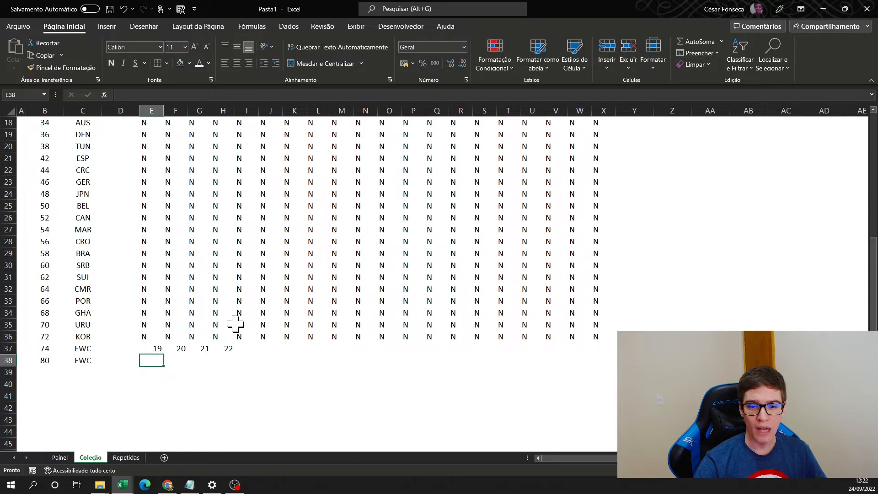
- Enter the sticker numbers 23 to 29 in cells E38 to K38 of the page 80 FWC row
type("23")
key("Tab")
type("24")
key("Tab")
type("25")
key("Tab")
type("26")
key("Tab")
type("27")
key("Tab")
type("28")
key("Tab")
type("29")
key("Tab")
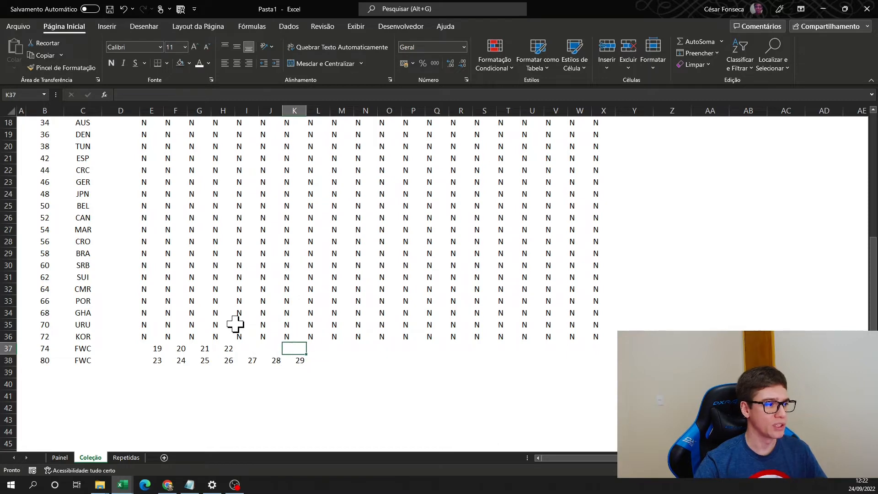
- Centre the contents of the sticker grid E3:X38 both vertically and horizontally
left_click(153, 359)
key("shift+Right")
key("shift+Right")
key("shift+Right")
key("shift+Right")
key("shift+Right")
key("shift+Right")
key("shift+Right")
key("shift+Right")
key("shift+Right")
key("shift+Right")
key("shift+Right")
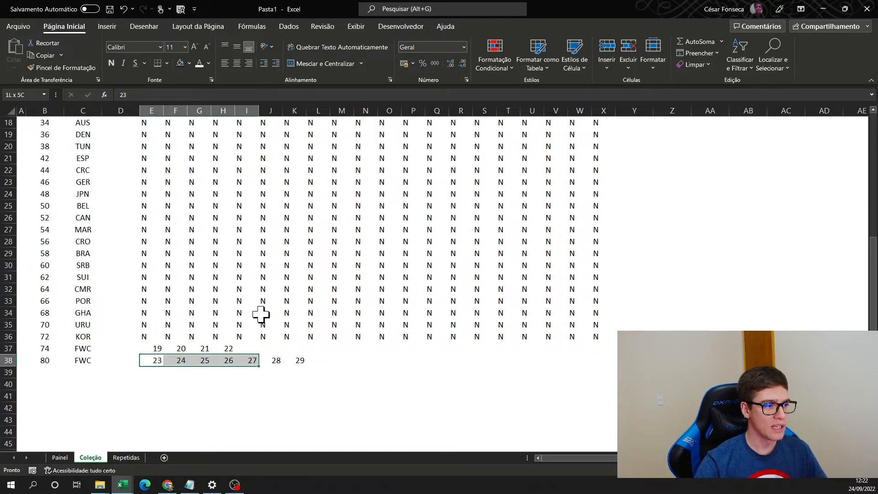
key("shift+Right")
key("shift+Right")
key("shift+Right")
key("shift+Right")
key("shift+Right")
key("shift+Right")
key("shift+Right")
key("shift+Right")
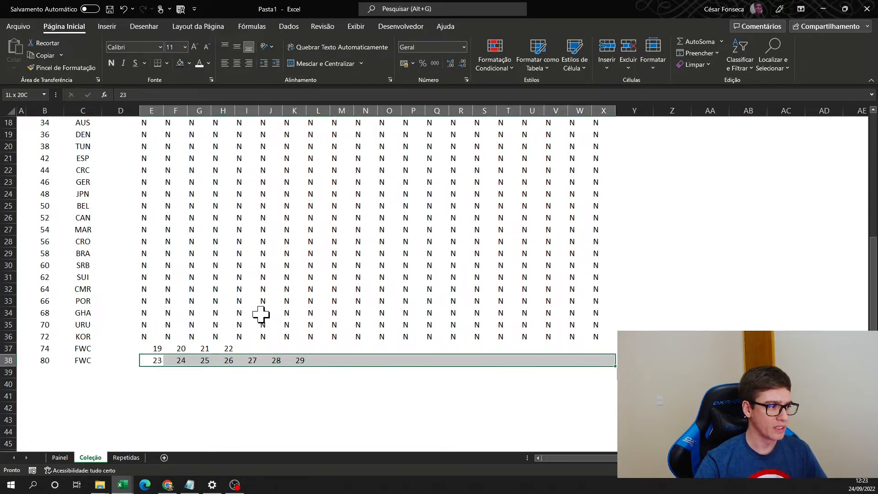
key("ctrl+shift+Up")
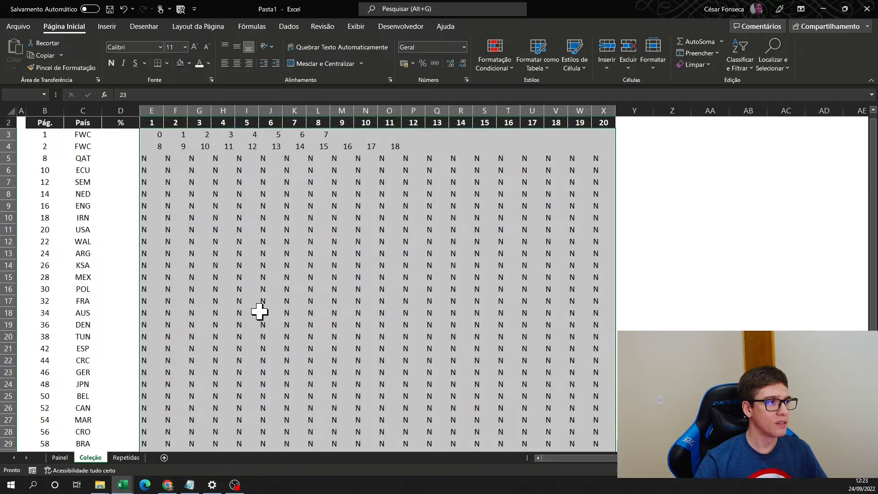
left_click(236, 47)
left_click(236, 63)
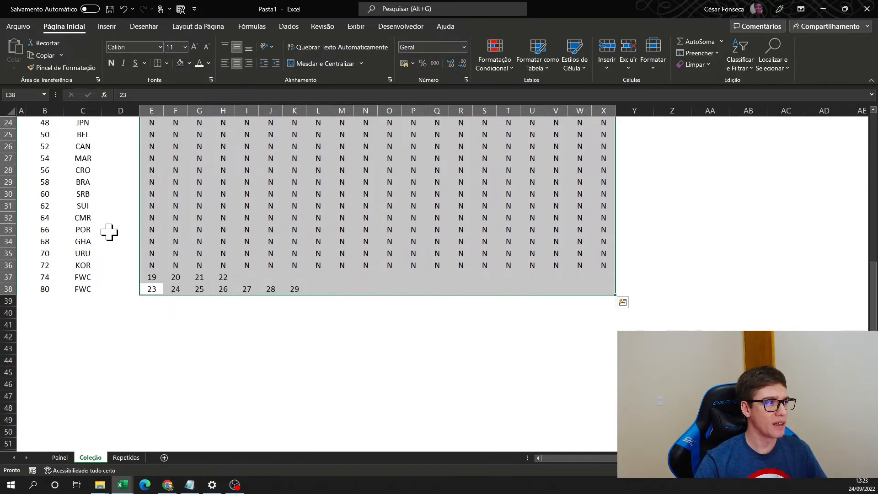
- Apply outside borders around B3:X4, each block of four country rows from row 5 to 36, and the last two FWC rows
scroll(114, 263, "up", 8)
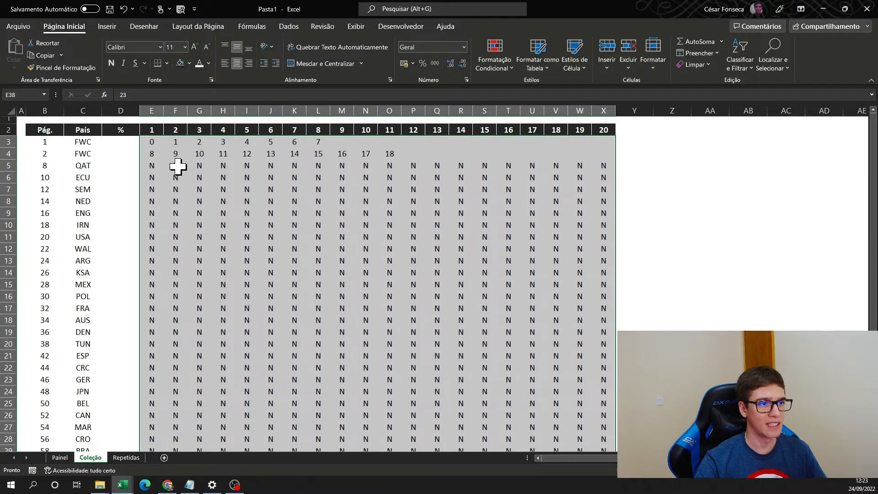
left_click_drag(45, 141, 609, 156)
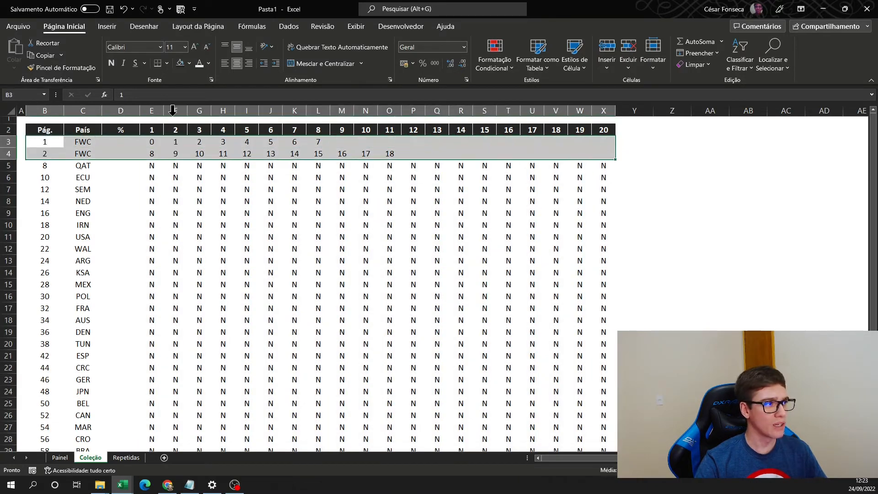
left_click(167, 63)
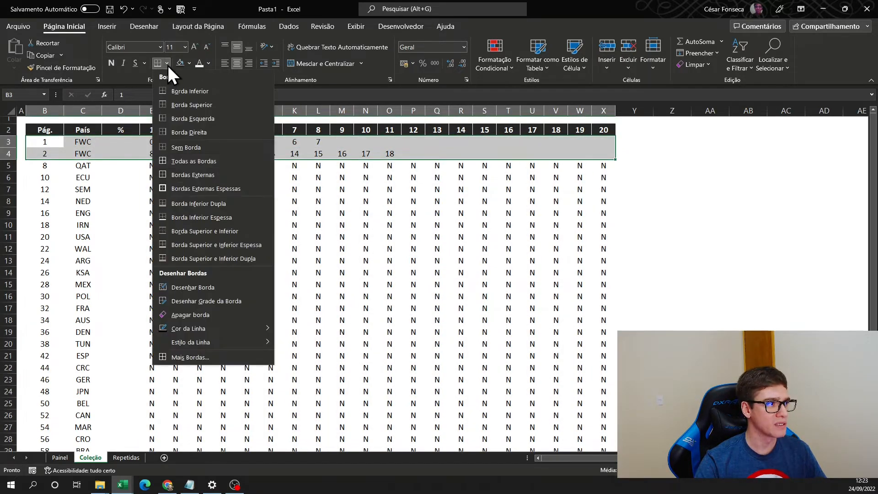
left_click(190, 174)
left_click(83, 177)
left_click_drag(44, 165, 605, 202)
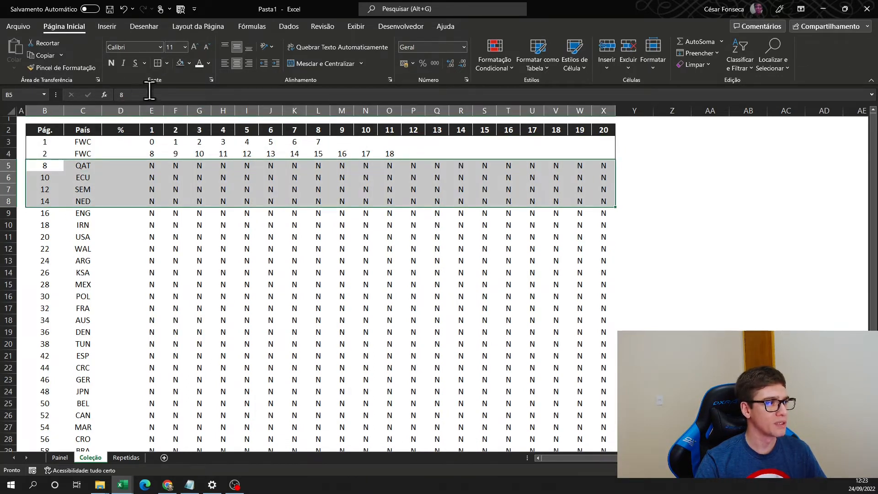
left_click_drag(45, 213, 611, 249)
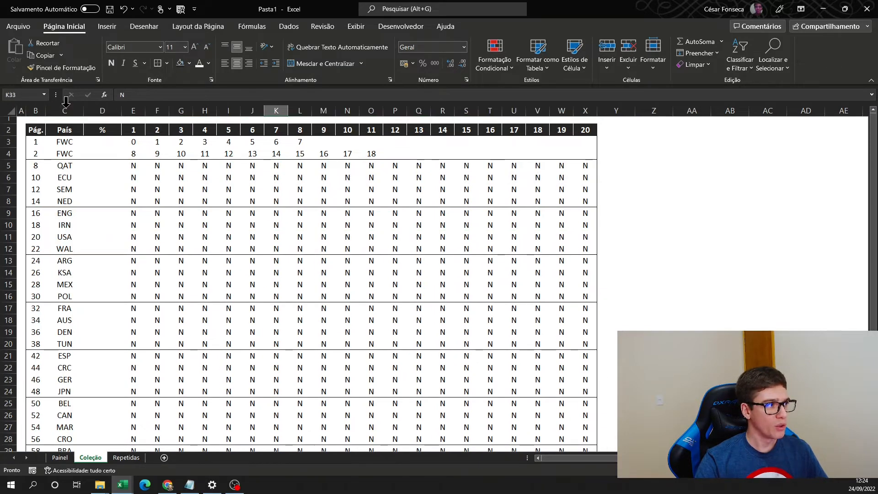
- Narrow the Pág., País and % columns to fit their contents more tightly
left_click_drag(46, 108, 66, 107)
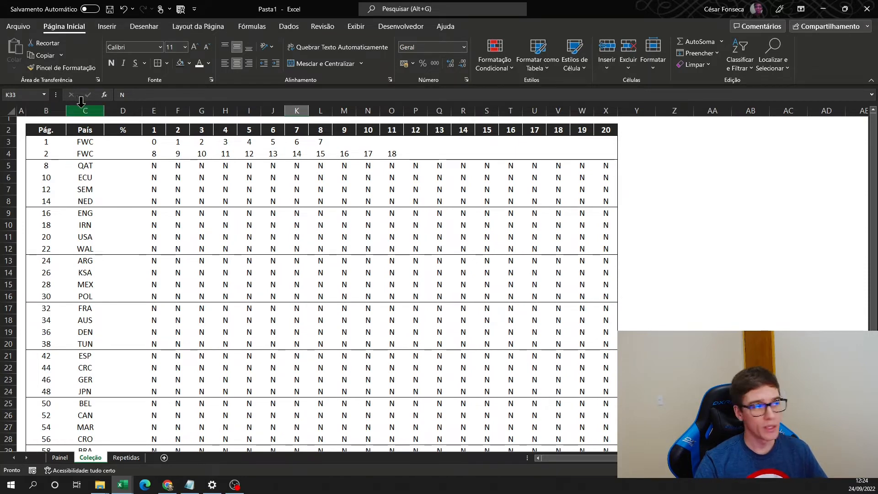
left_click_drag(66, 110, 46, 110)
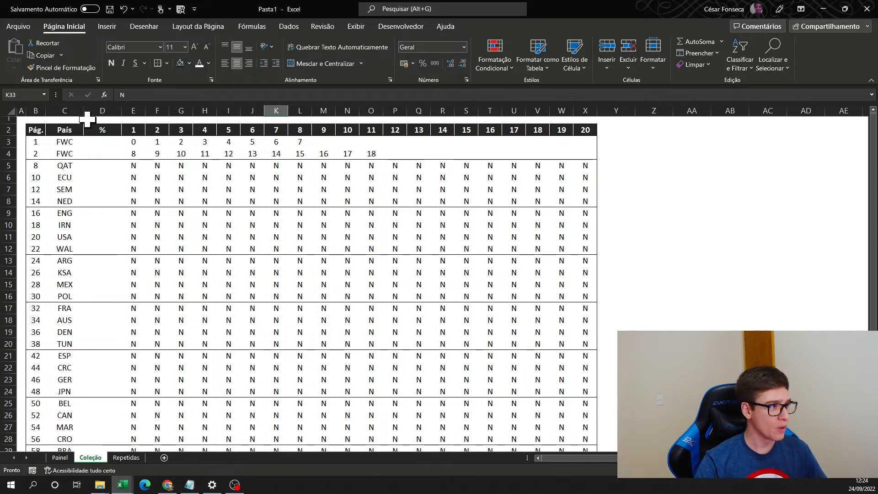
mouse_move(83, 110)
left_mouse_down()
mouse_move(67, 110)
mouse_move(105, 111)
mouse_move(94, 111)
left_mouse_up()
left_click(80, 143)
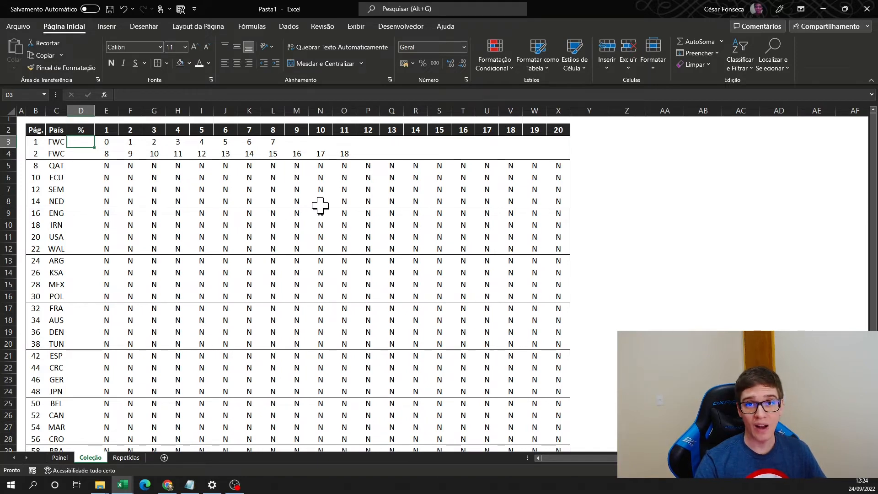
- Add an equal-to conditional formatting rule to all sticker cells, formatting the value S with green fill and dark green text
left_click_drag(113, 142, 344, 156)
left_click_drag(107, 166, 557, 407)
left_click(110, 430)
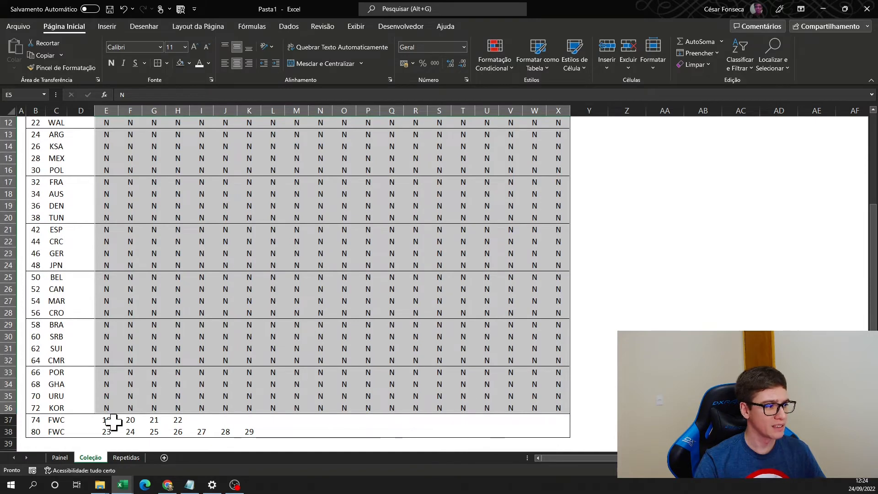
scroll(408, 329, "up", 4)
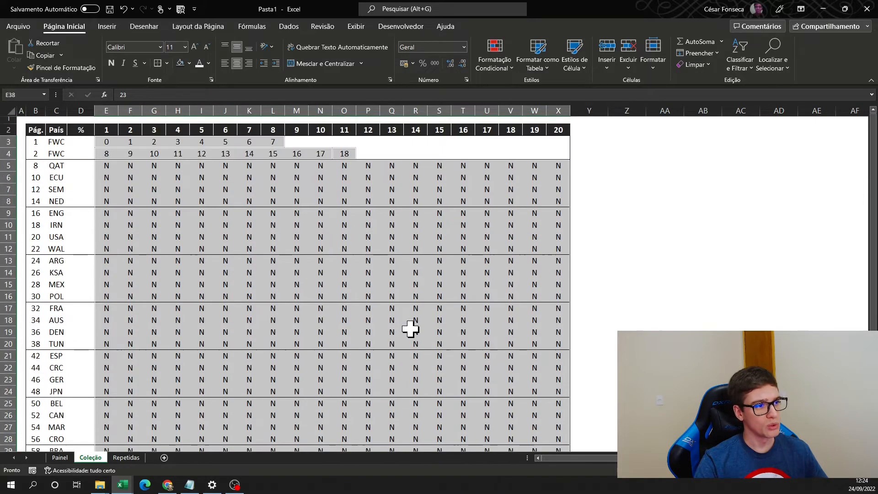
left_click(500, 71)
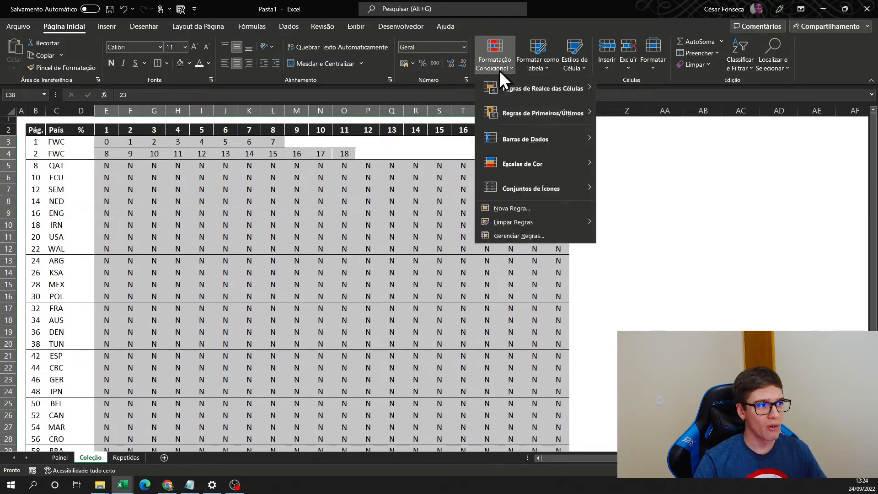
mouse_move(542, 88)
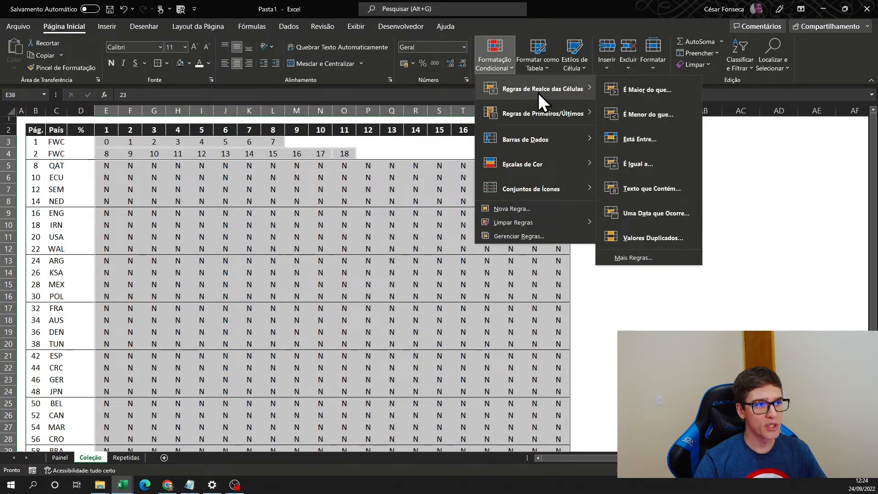
left_click(647, 164)
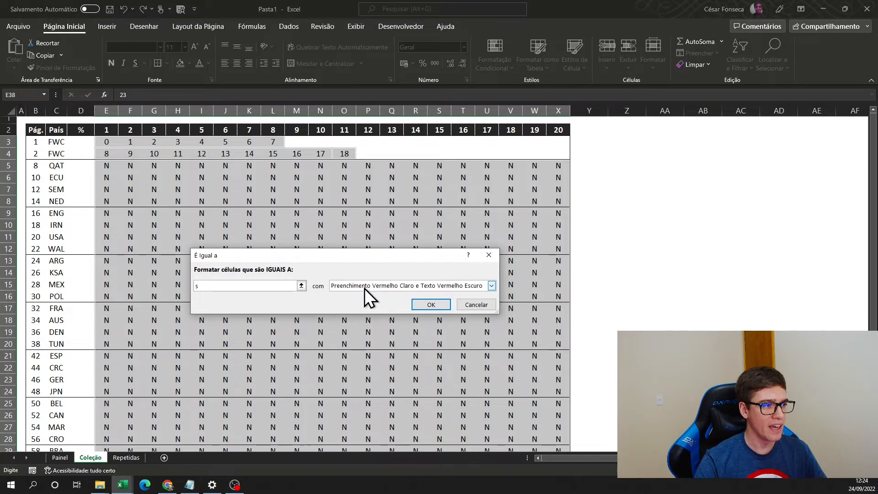
left_click(493, 285)
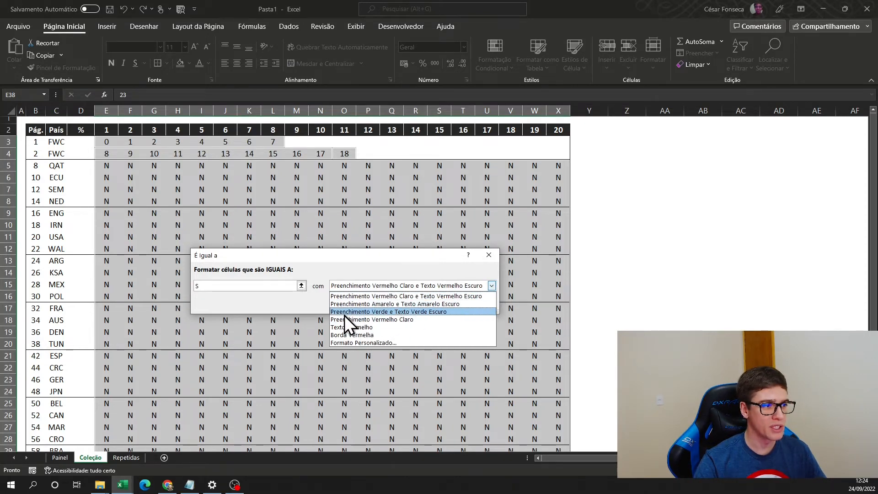
left_click(442, 312)
left_click(433, 306)
- Enter S in cell L5, sticker 8 of the QAT row, to test the conditional formatting
left_click_drag(225, 189, 239, 188)
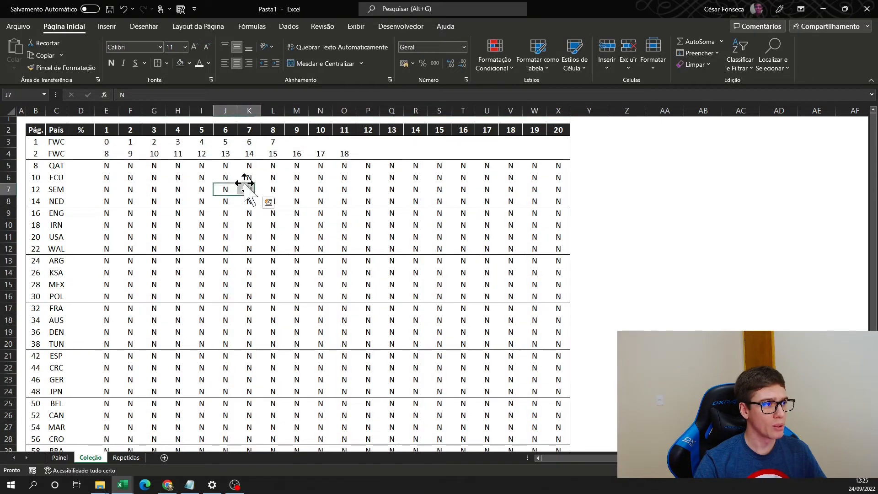
left_click(273, 166)
type("S")
key("Return")
key("Up")
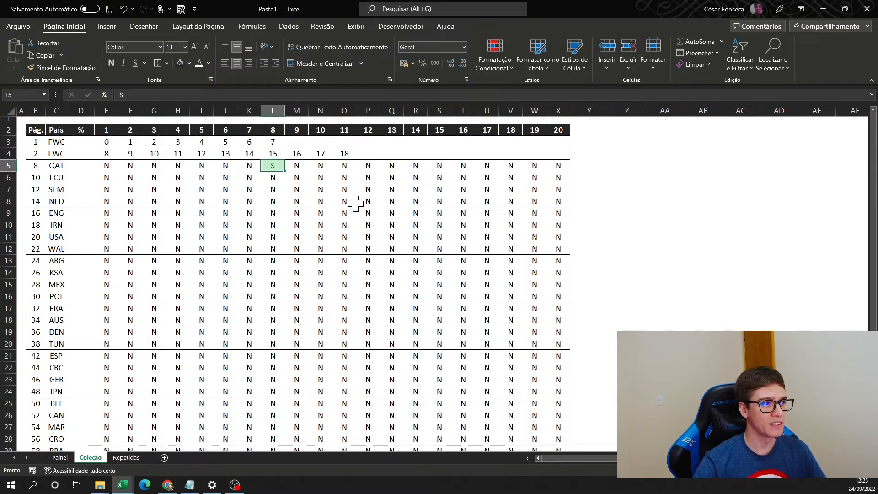
- Undo the S entry in L5 and select all sticker cells in rows 3 to 38, including the numbered FWC cells
key("ctrl+z")
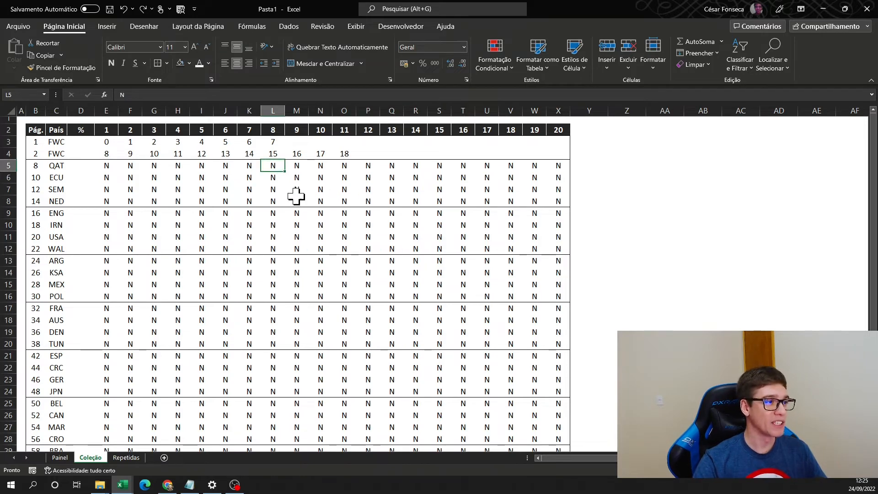
left_click(116, 164)
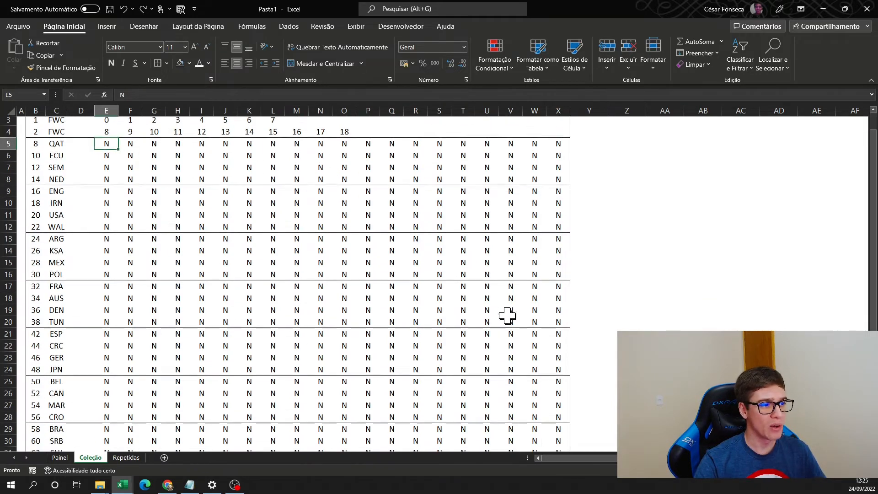
left_click_drag(106, 142, 270, 142)
left_click_drag(107, 152, 334, 153)
left_click(107, 165, "ctrl")
scroll(432, 301, "down", 5)
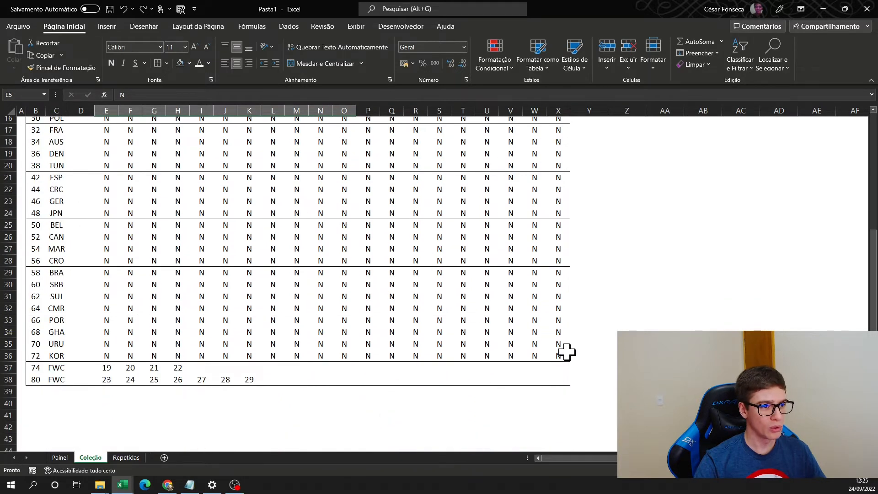
left_click(563, 355, "shift")
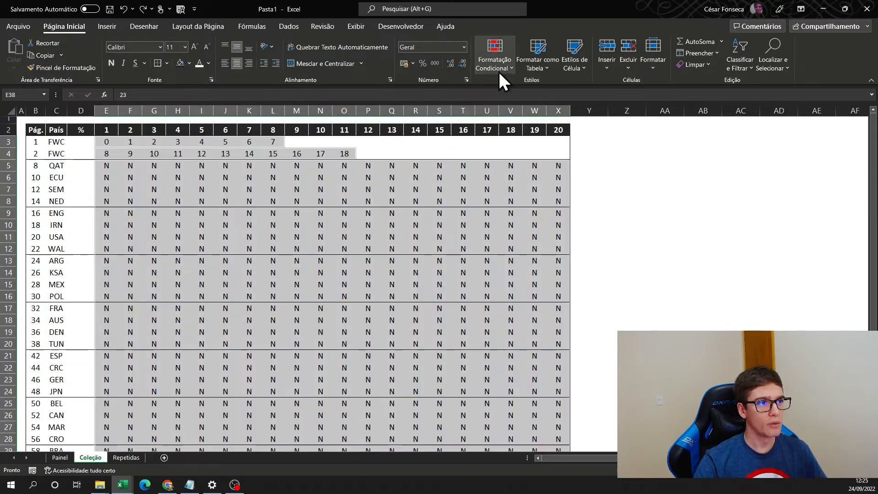
- Create a new conditional formatting rule for the selected cells with the condition cell value not equal to S
left_click(499, 71)
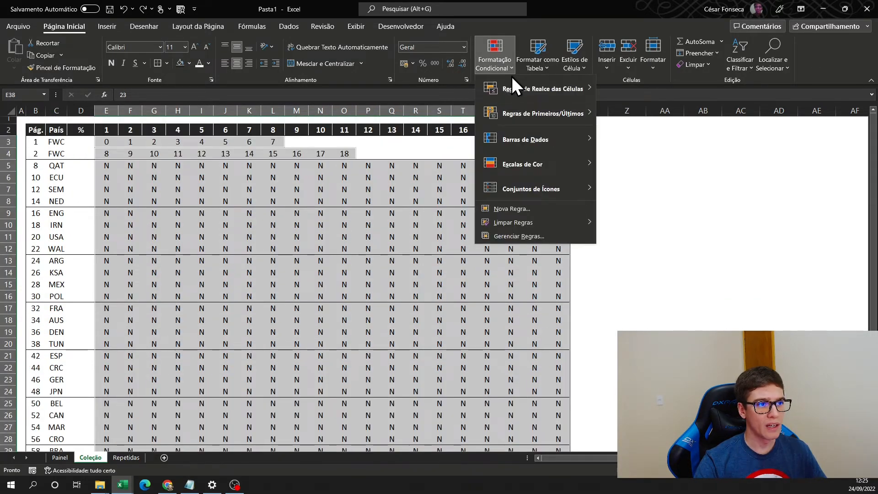
mouse_move(531, 93)
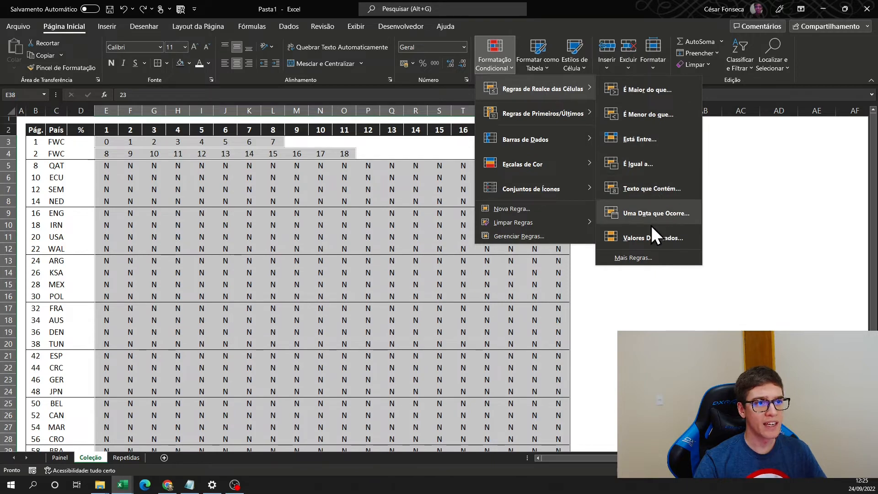
left_click(634, 258)
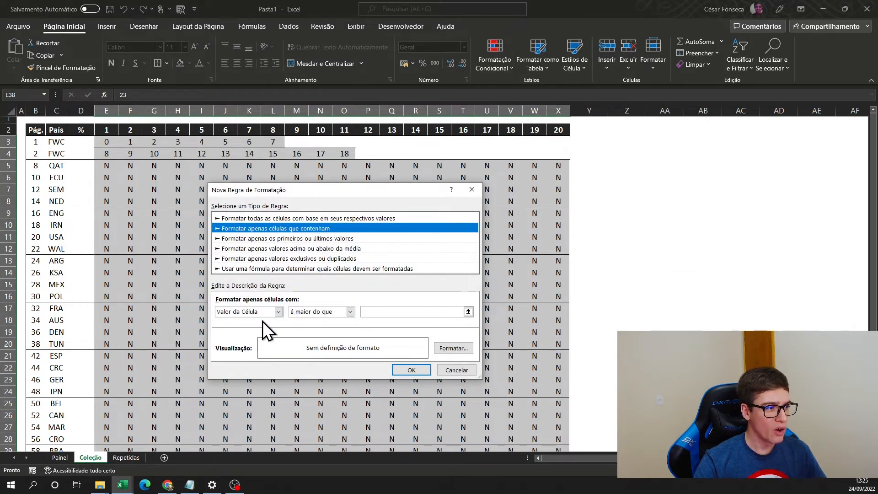
left_click(348, 312)
left_click(341, 344)
left_click(392, 311)
type("s")
key("BackSpace")
type("S")
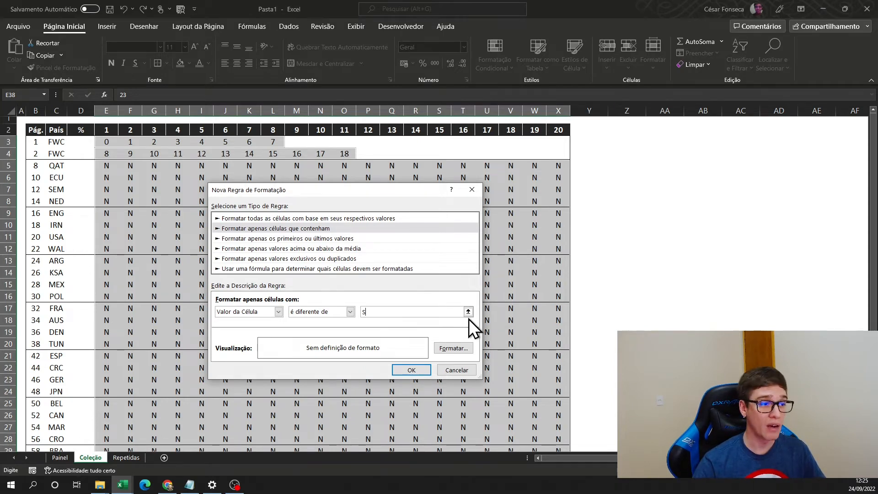
- Give the rule a custom light red fill, lightened from the standard dark red
left_click(456, 347)
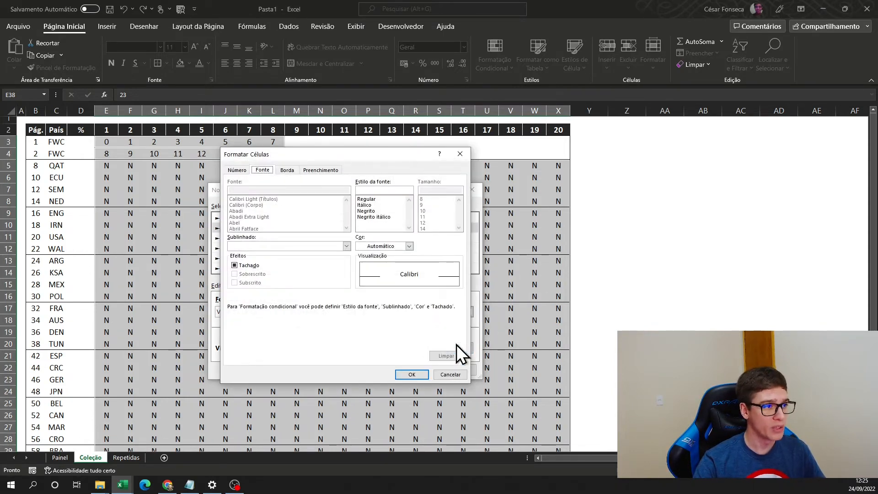
left_click(288, 170)
left_click(331, 171)
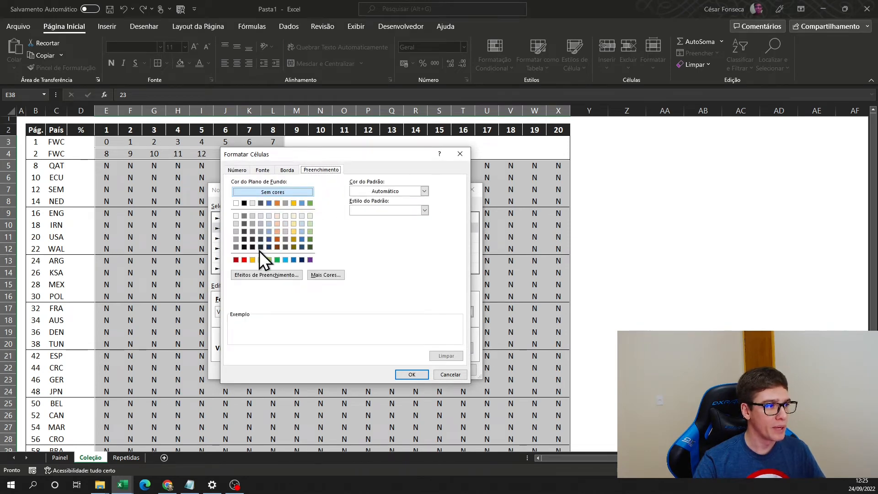
left_click(236, 260)
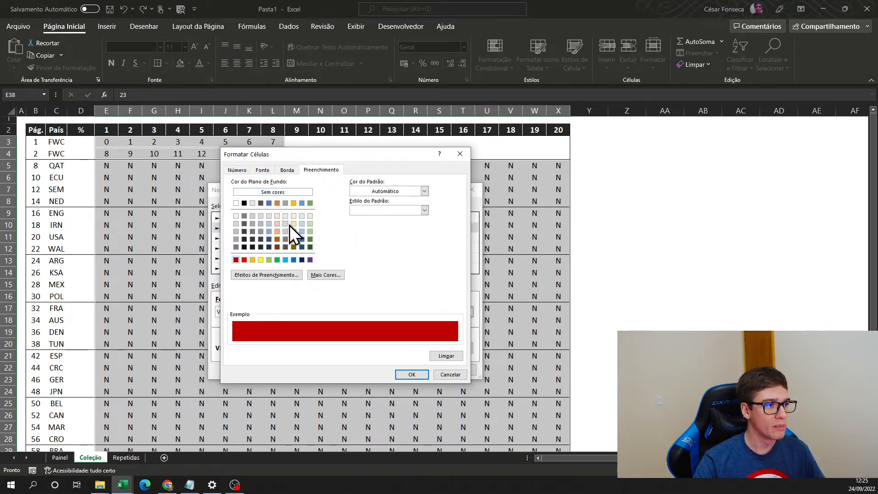
left_click(325, 275)
left_click_drag(373, 255, 370, 248)
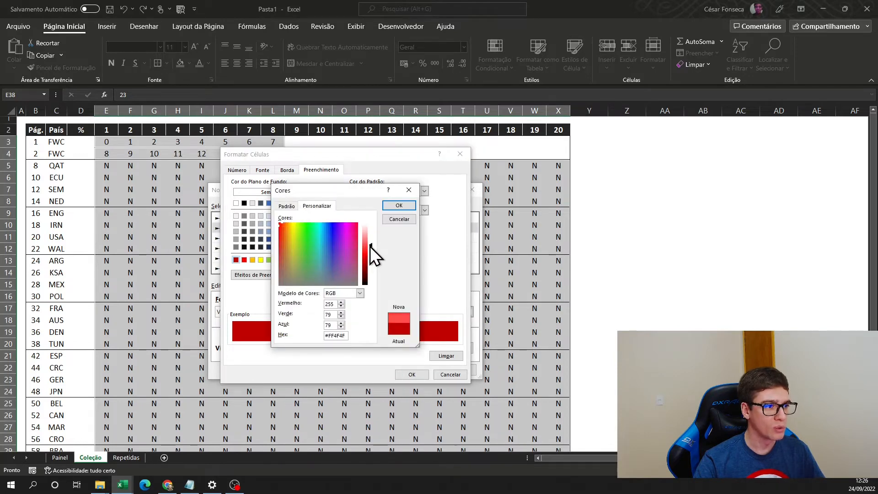
left_click_drag(370, 247, 370, 242)
left_click(399, 205)
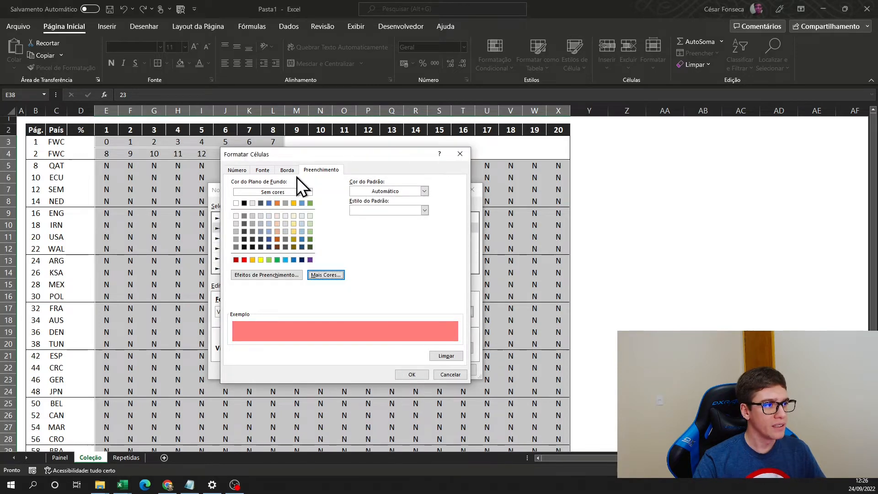
- Set the rule's font to dark red and bold, and apply the rule to the sticker cells
left_click(263, 170)
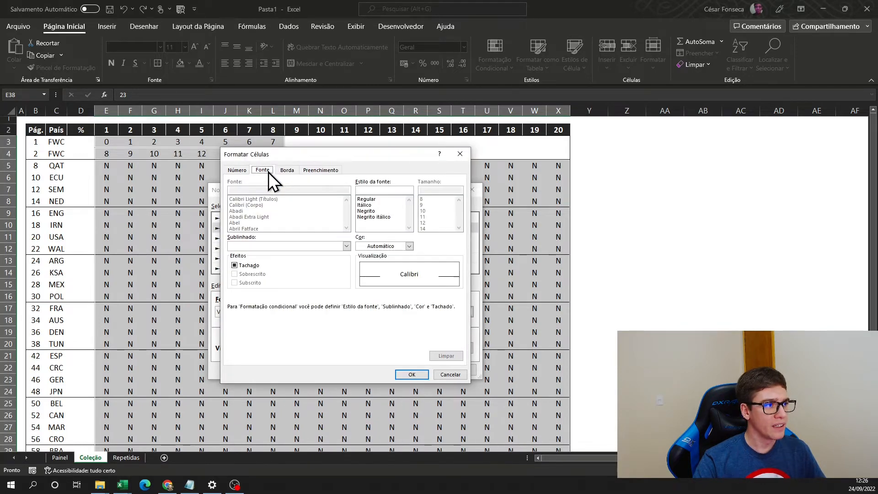
left_click(408, 246)
left_click(361, 355)
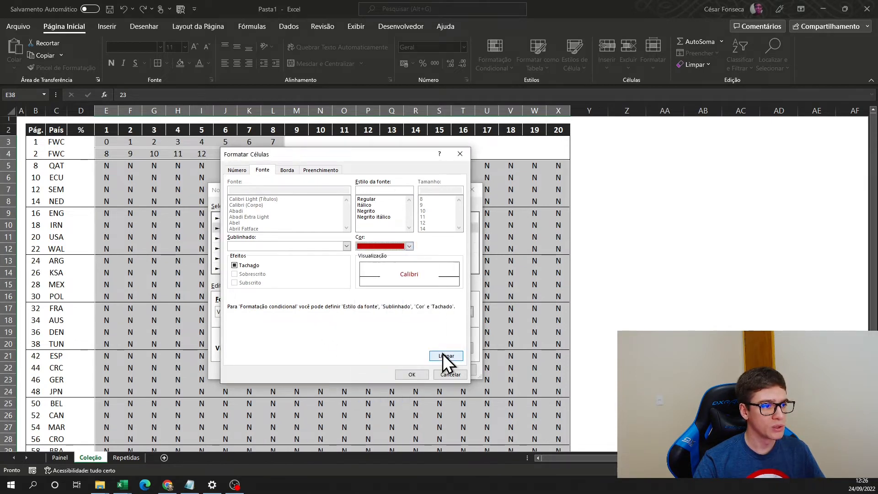
left_click(369, 211)
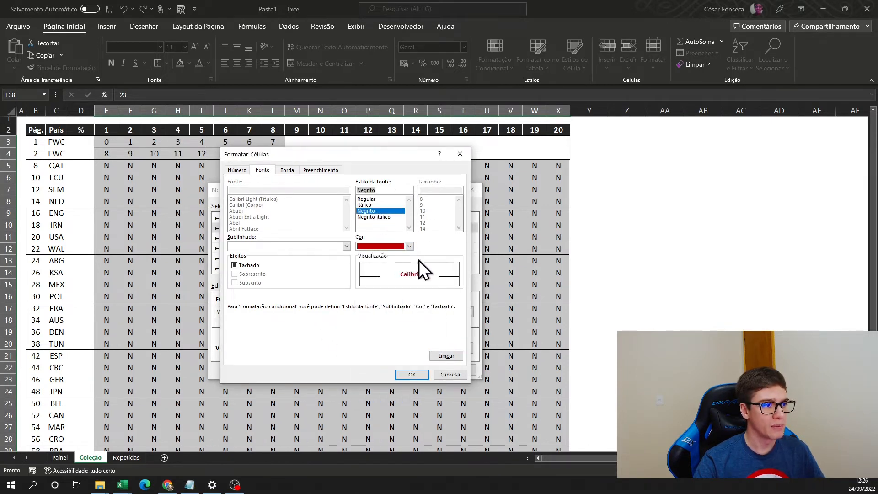
left_click(412, 375)
left_click(411, 369)
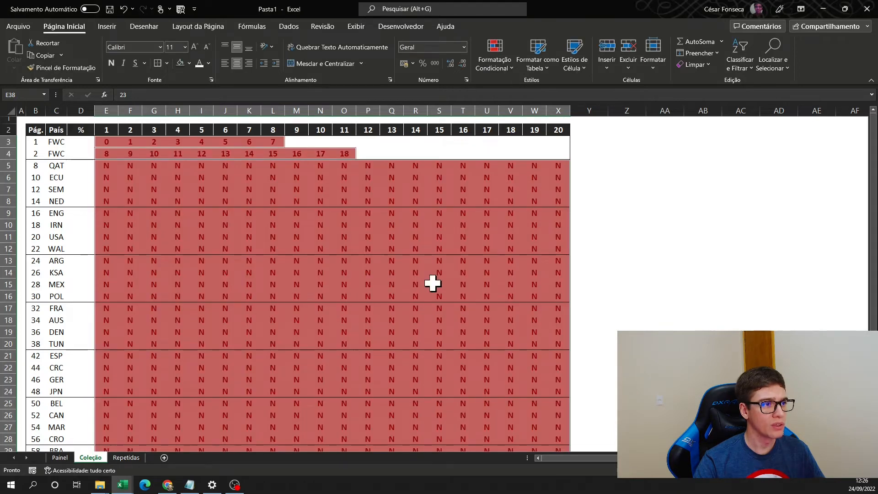
- Enter S in cell M5, sticker 9 of the QAT row, to test both conditional formatting rules
left_click(297, 238)
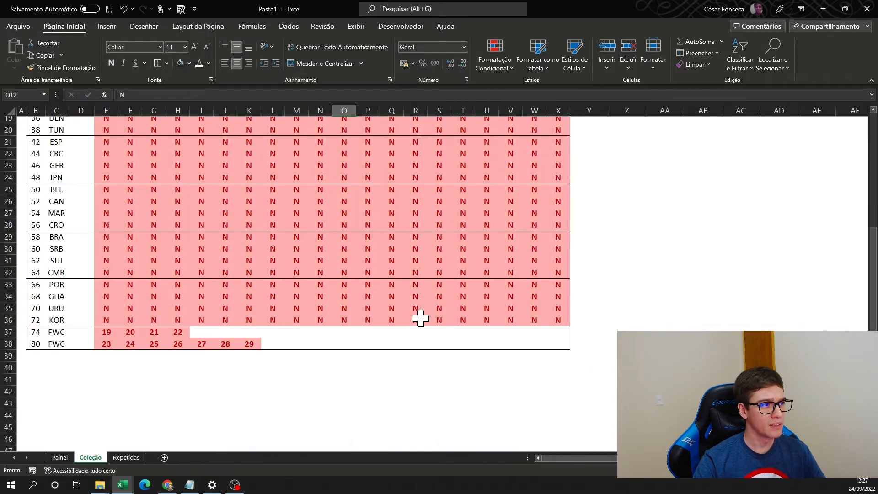
scroll(418, 314, "down", 2)
scroll(422, 316, "up", 8)
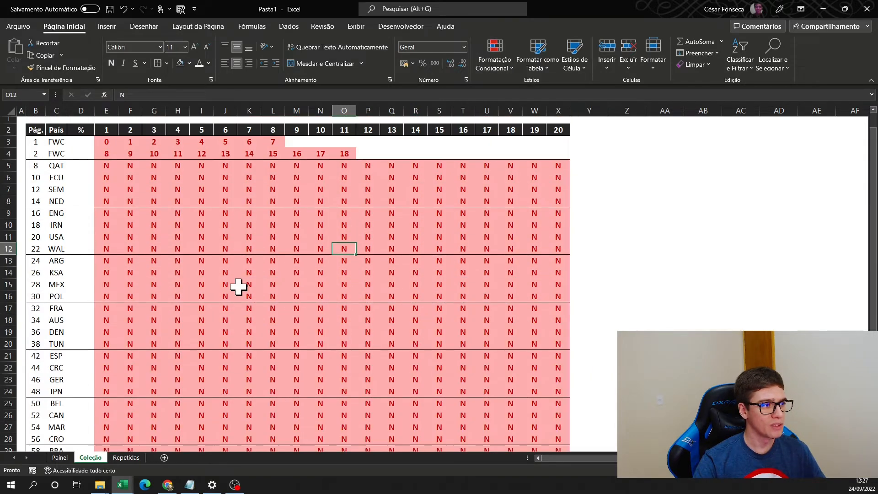
left_click(298, 168)
type("S")
key("ctrl+Return")
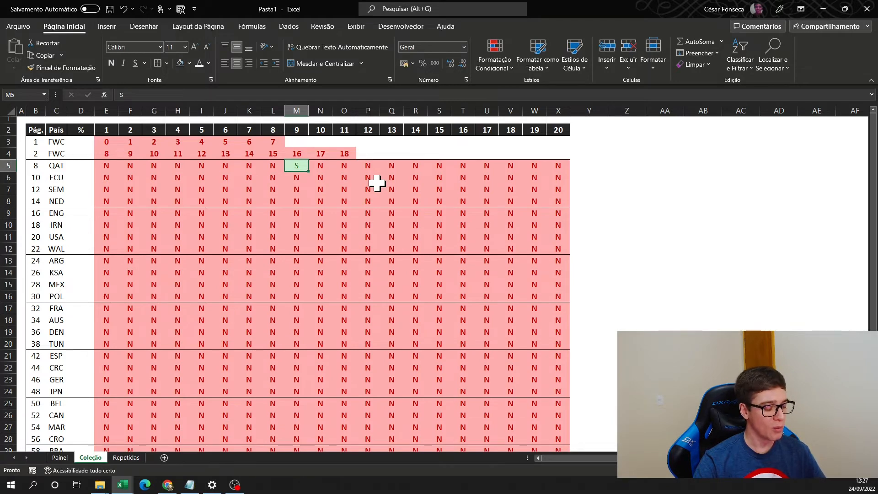
key("ctrl+c")
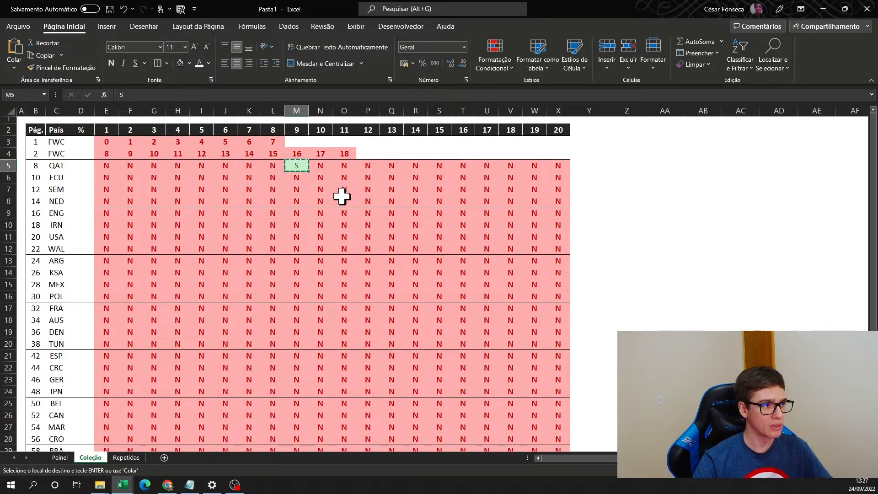
key("Escape")
- Write the formula =CONT.SE(E3:L3;"S") in D3 to count the collected stickers of the first FWC row
left_click(81, 143)
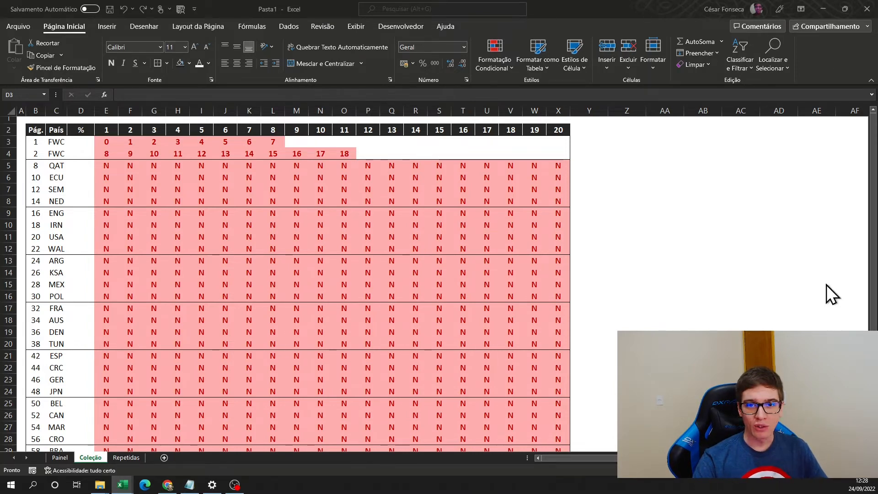
left_click(84, 141)
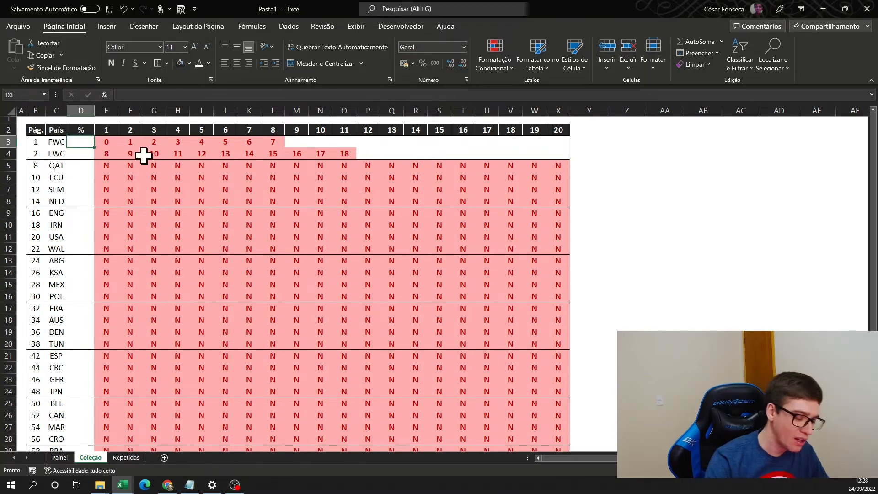
type("=CONT.SE(")
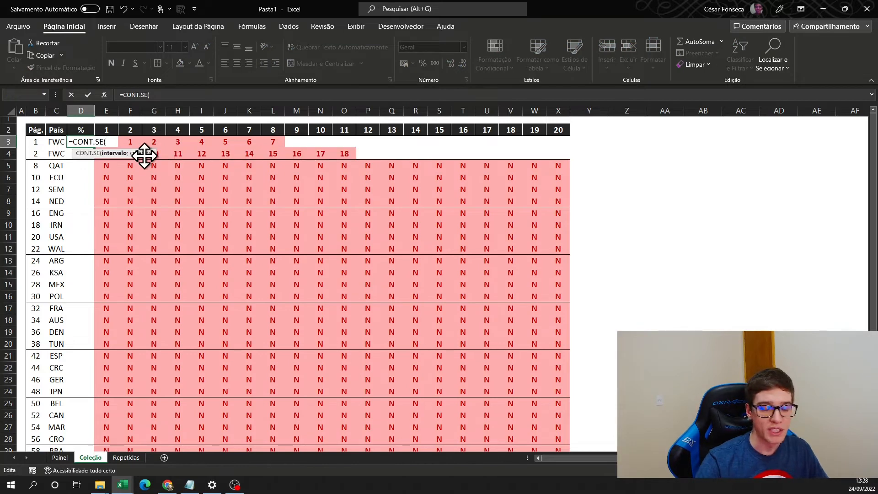
left_click_drag(107, 141, 273, 142)
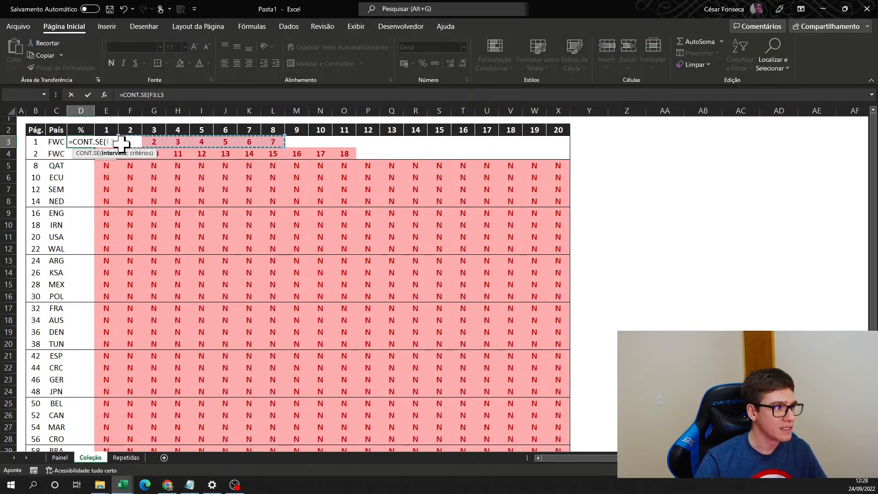
type(";")
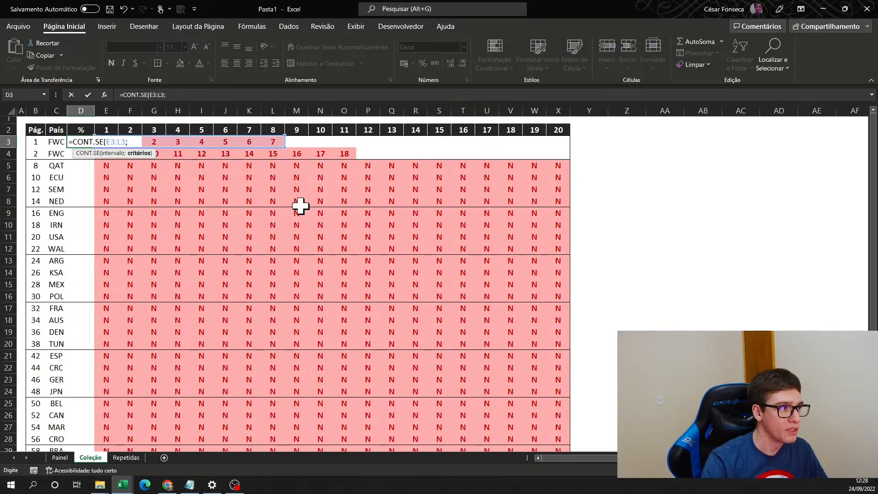
type("\"s")
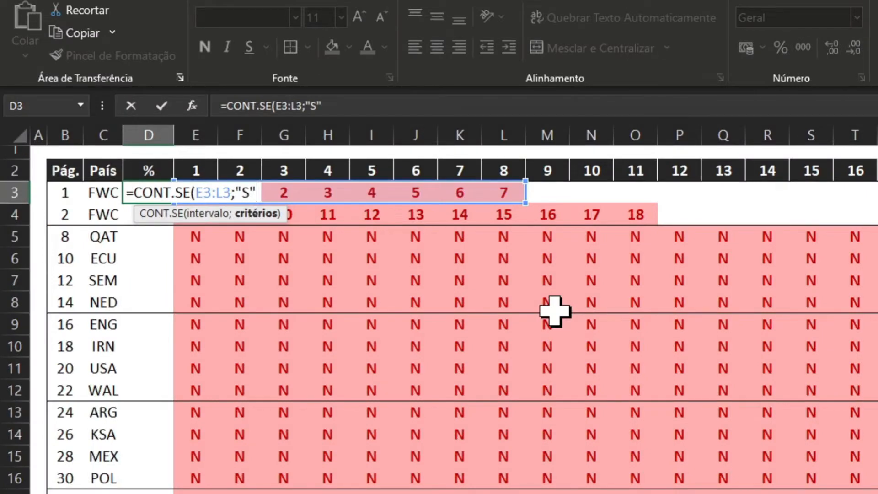
type(")")
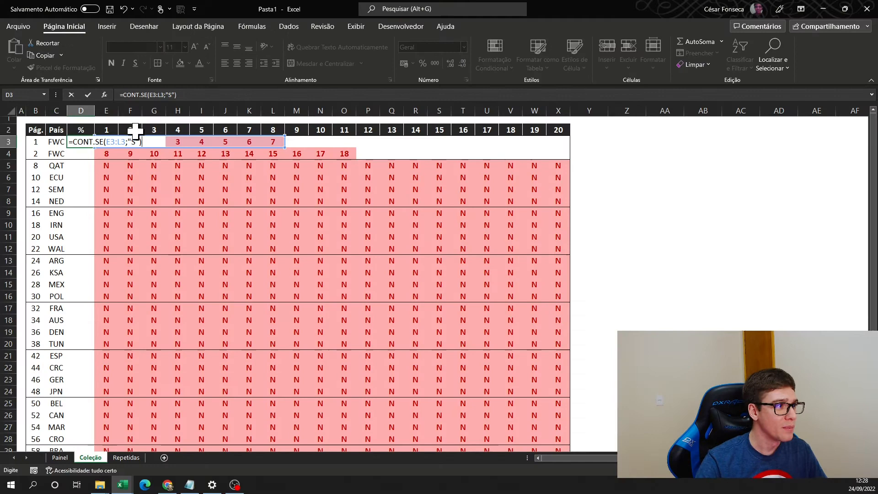
- Extend the counted range in the D3 formula to E3:X3
left_click(145, 142)
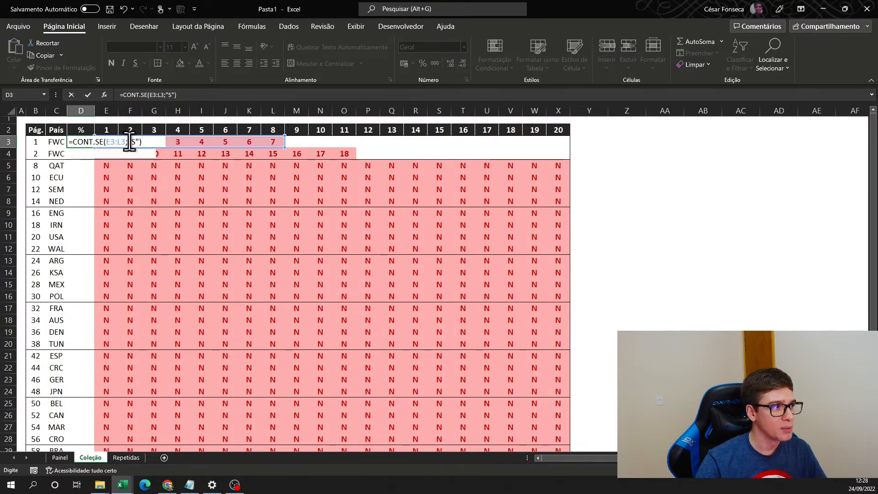
key("Left")
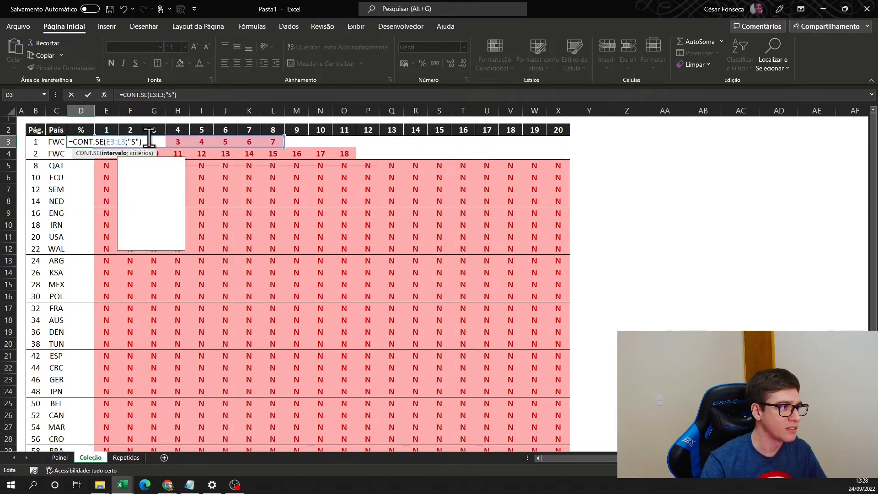
key("BackSpace")
key("BackSpace")
type("X3")
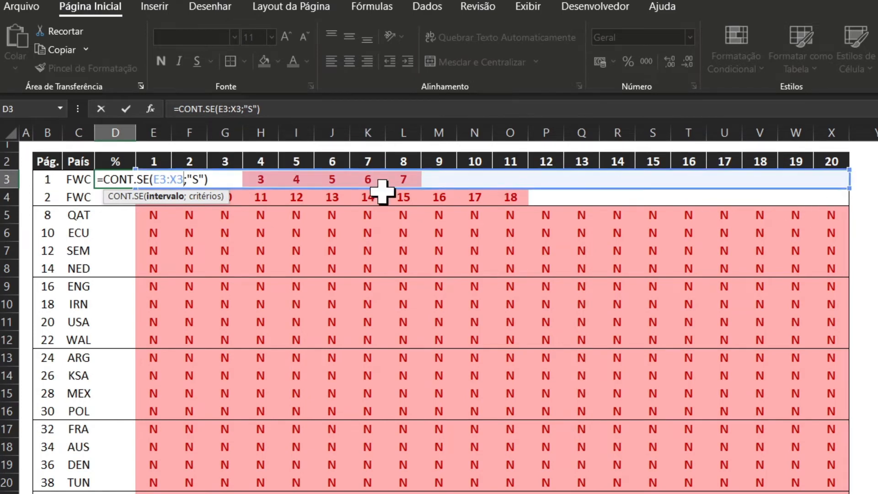
- Complete the D3 formula as =CONT.SE(E3:X3;"S")/CONT.VALORES(E3:X3) to calculate the row's completion share
left_click(222, 180)
type("/")
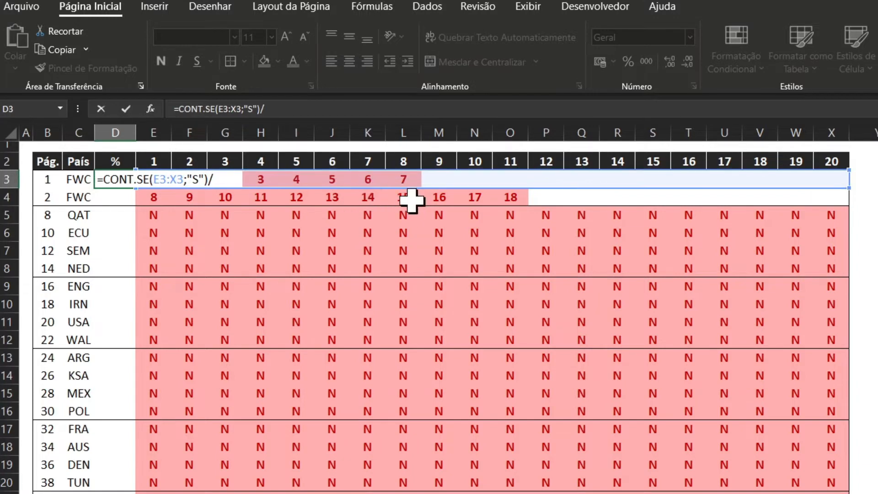
type("CONT.VAL")
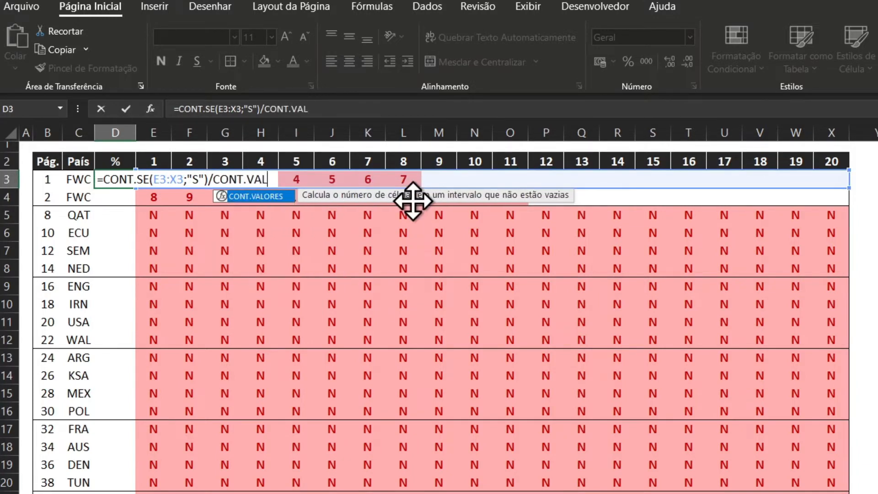
key("Tab")
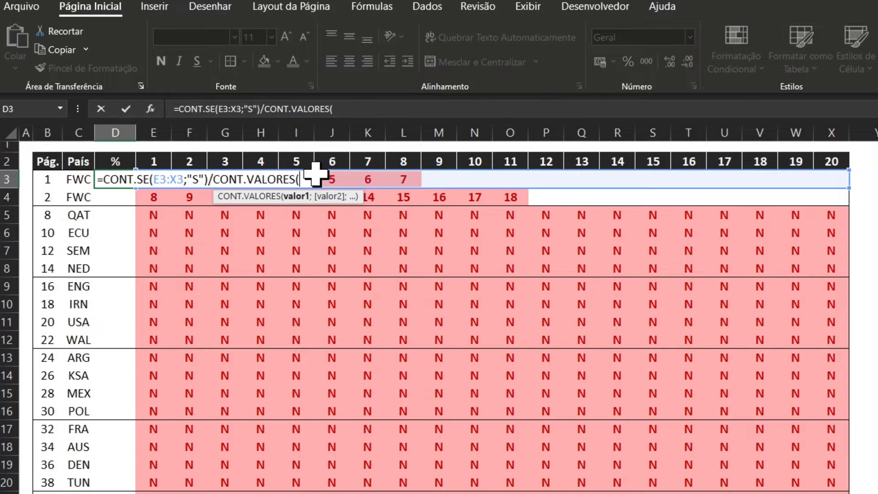
type("E3")
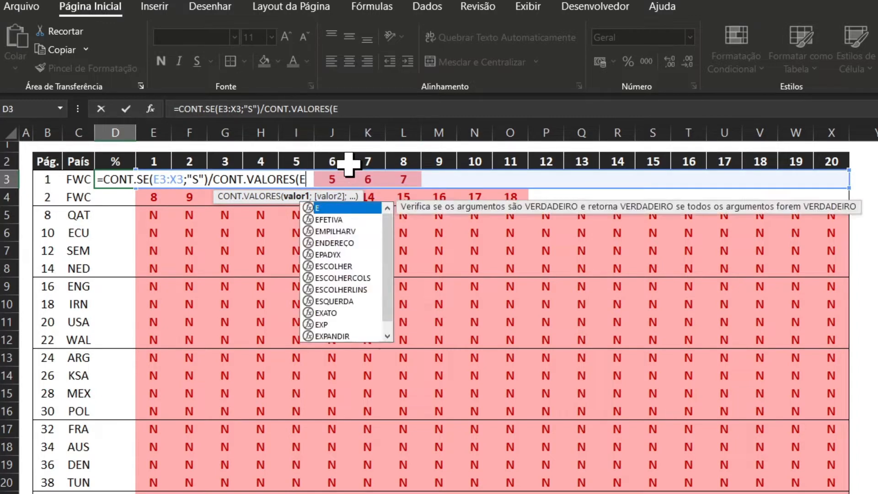
type(":X3")
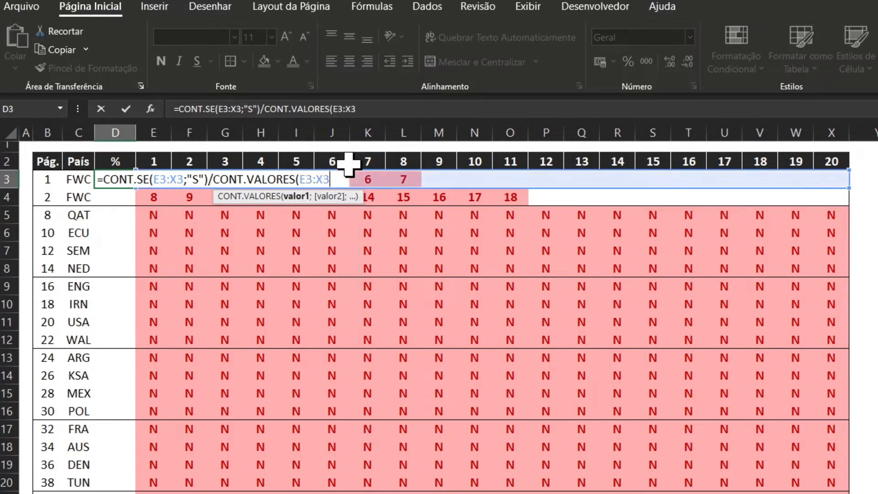
key("ctrl+Return")
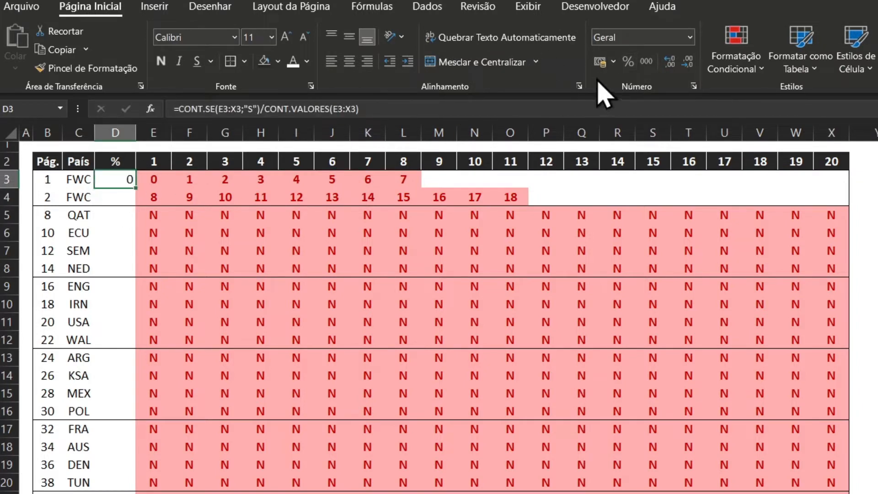
- Format D3 as a percentage with two decimal places and center it vertically and horizontally
left_click(630, 64)
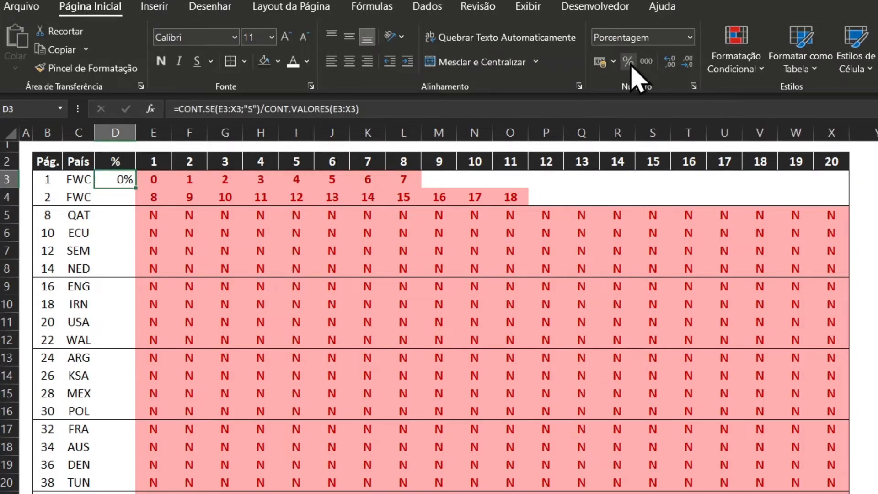
left_click(669, 64)
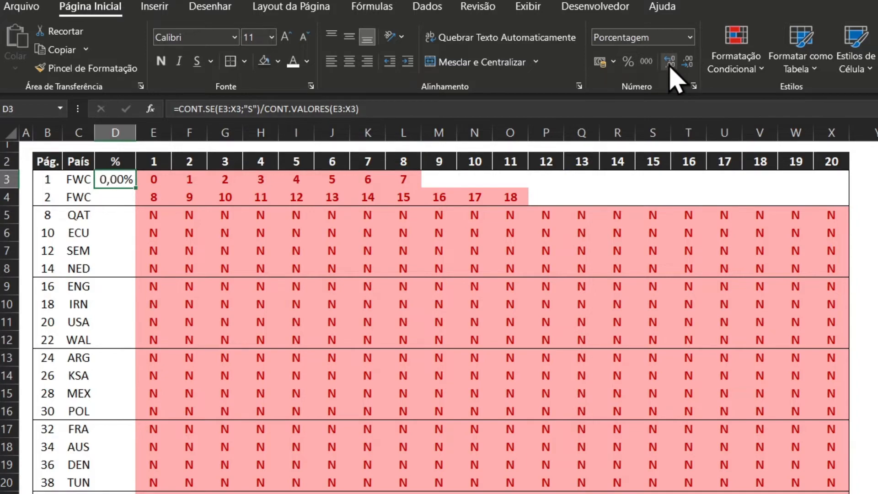
left_click(349, 37)
left_click(355, 61)
- Copy the D3 formula into D4:D38, pasting formulas only so the table borders are kept
key("ctrl+c")
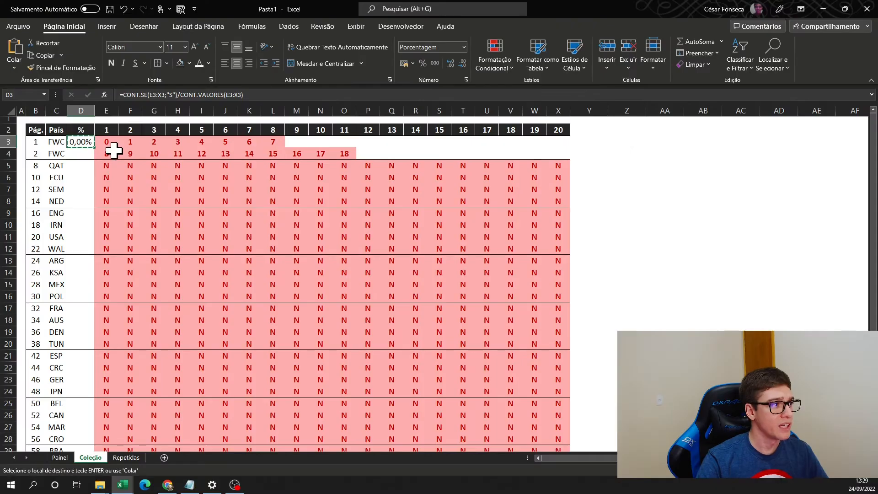
left_click_drag(115, 197, 112, 493)
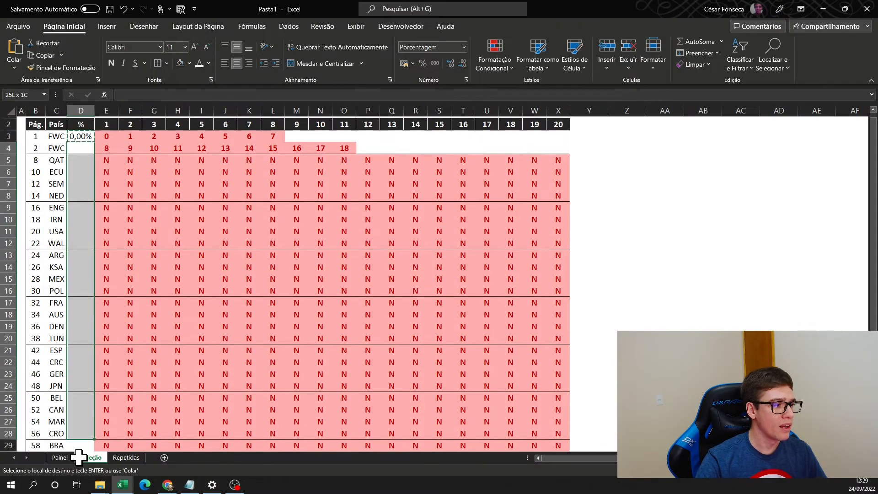
left_click_drag(78, 456, 84, 430)
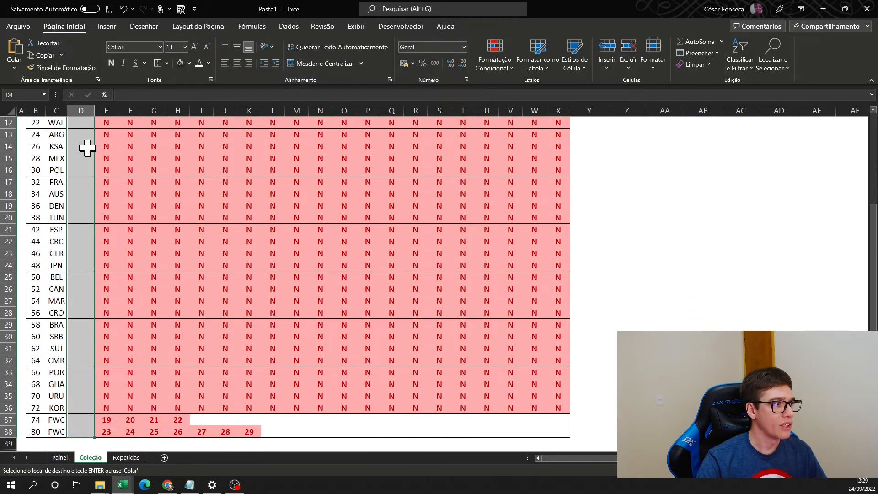
right_click(75, 155)
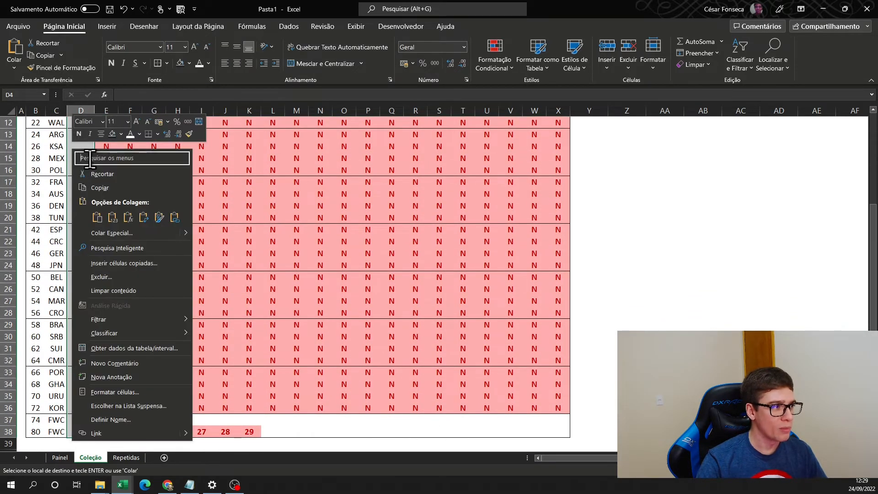
left_click(128, 217)
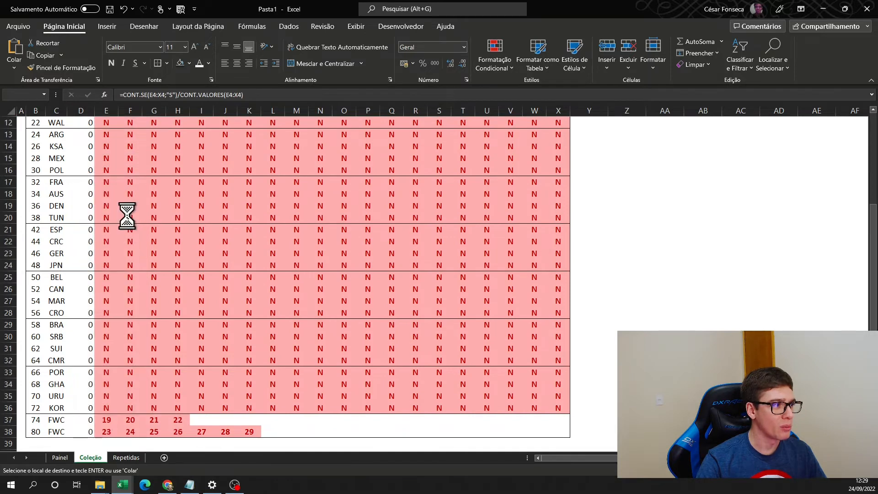
scroll(115, 183, "up", 4)
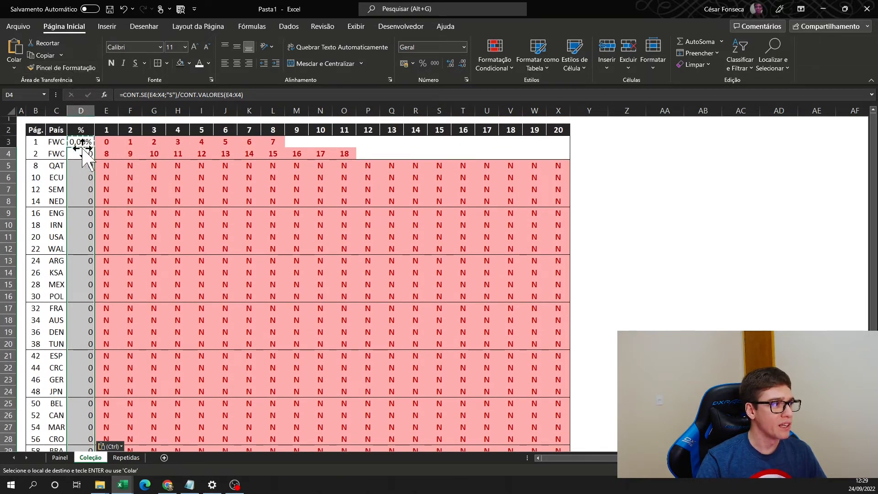
- Center D4:D38 in both directions and format the cells as percentages with two decimal places
left_click(236, 47)
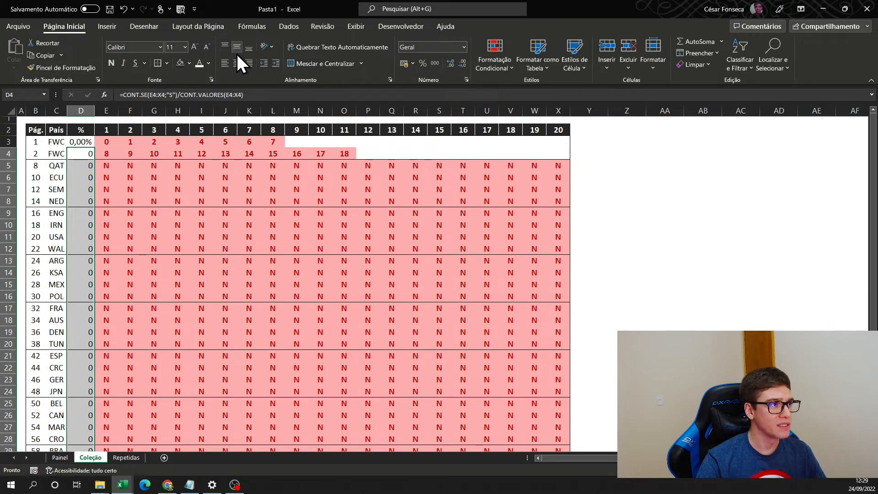
left_click(239, 64)
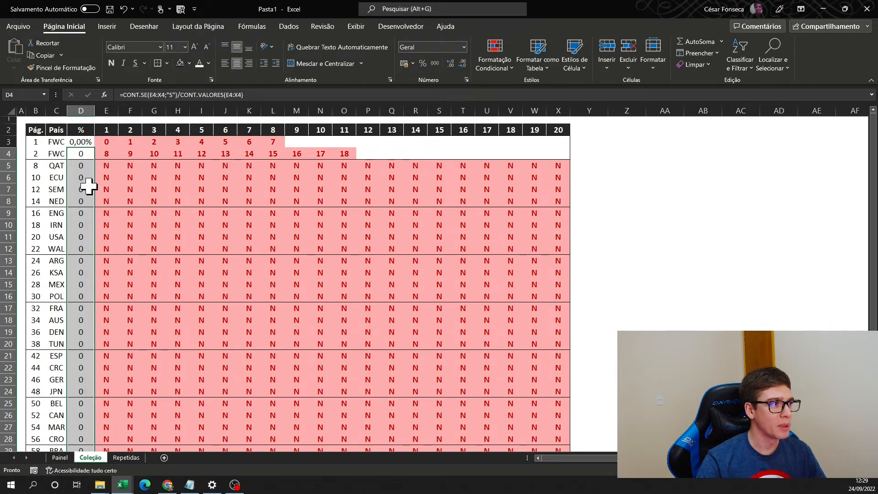
left_click(423, 63)
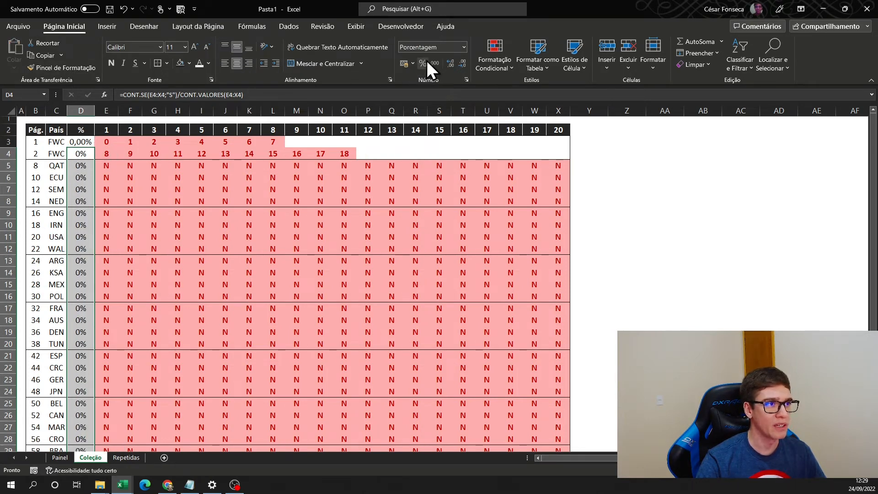
left_click(451, 64)
left_click(451, 64)
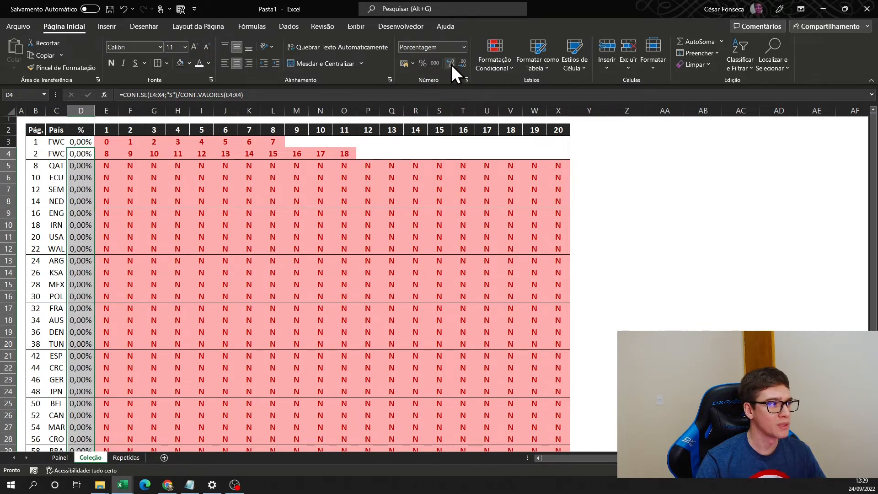
- Enter S in F3 to test the percentage formula, and widen column D to show the result
left_click(87, 143)
left_click_drag(156, 143, 177, 144)
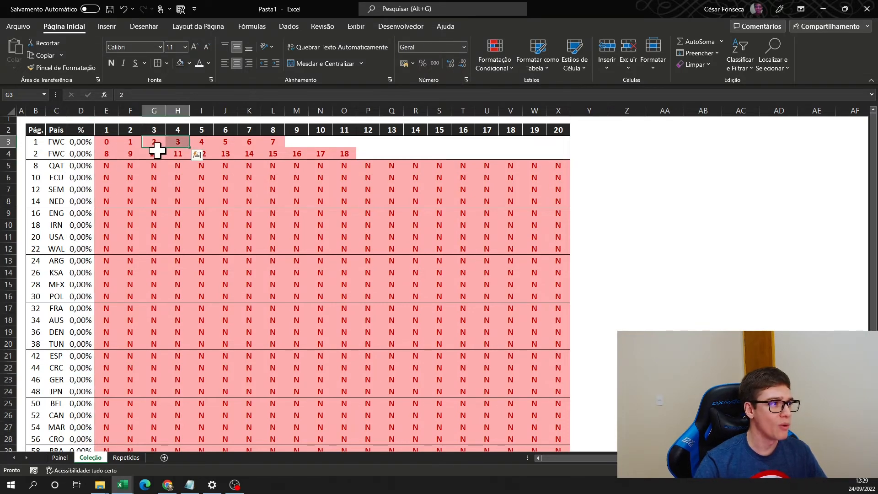
left_click(126, 143)
type("S")
key("Return")
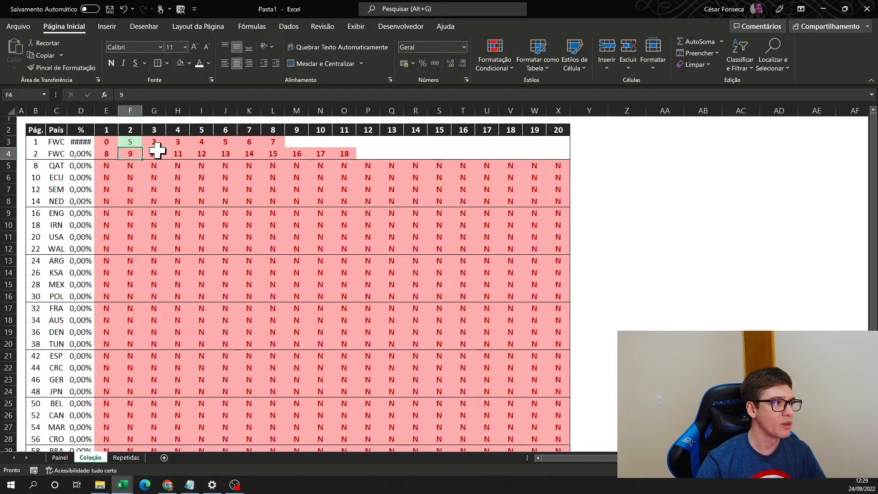
double_click(95, 111)
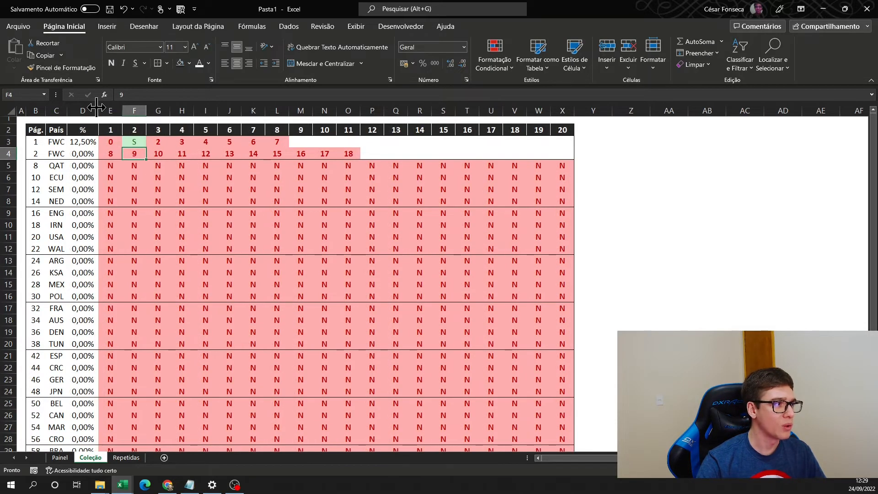
left_click_drag(97, 110, 104, 111)
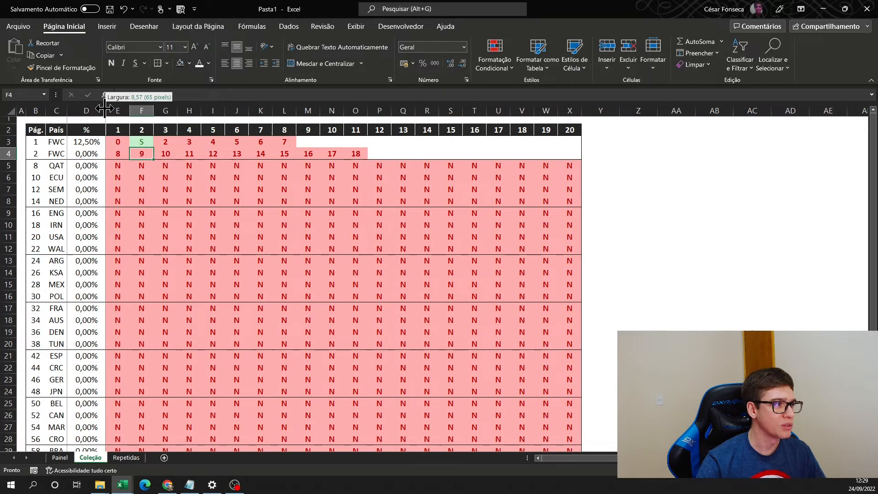
- Enter S in the remaining sticker cells of the first FWC row, E3:L3, to test full completion
left_click(165, 141)
key("Left")
key("Left")
key("shift+Right")
key("Left")
key("Right")
type("S")
key("Right")
key("Right")
type("S")
key("Right")
type("S")
key("Right")
type("S")
key("Right")
key("shift+s")
key("Right")
key("shift+s")
key("Right")
key("shift+s")
key("ctrl+Return")
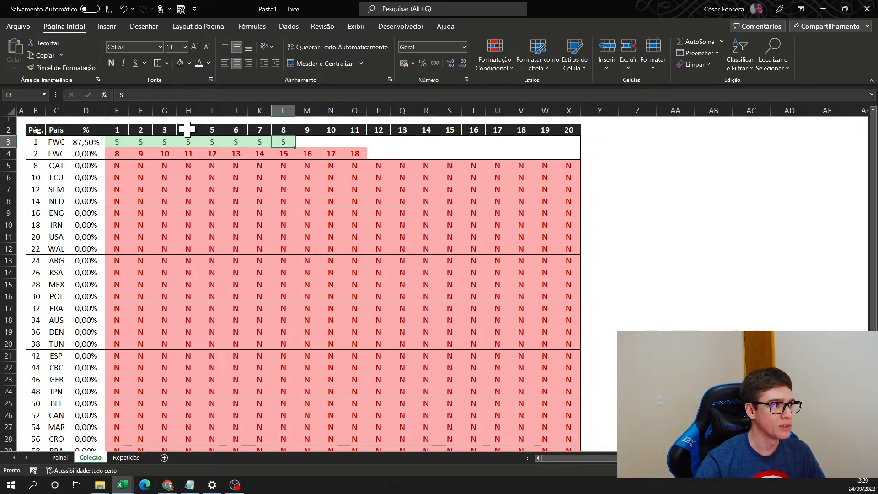
- Auto-fit column D to the full-completion percentage and restore the sticker numbers 0 to 7 in E3:L3
double_click(105, 110)
left_click(117, 142)
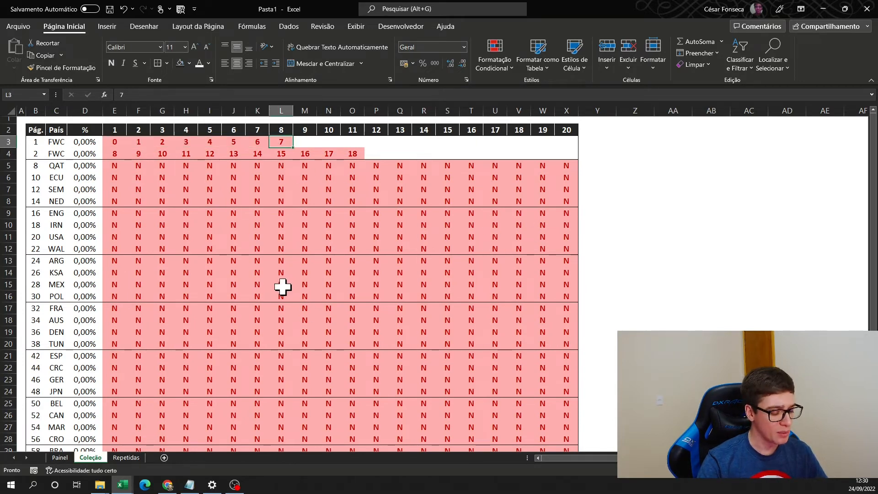
key("ctrl+s")
key("Escape")
scroll(289, 283, "down", 3)
scroll(289, 284, "down", 5)
scroll(286, 277, "up", 8)
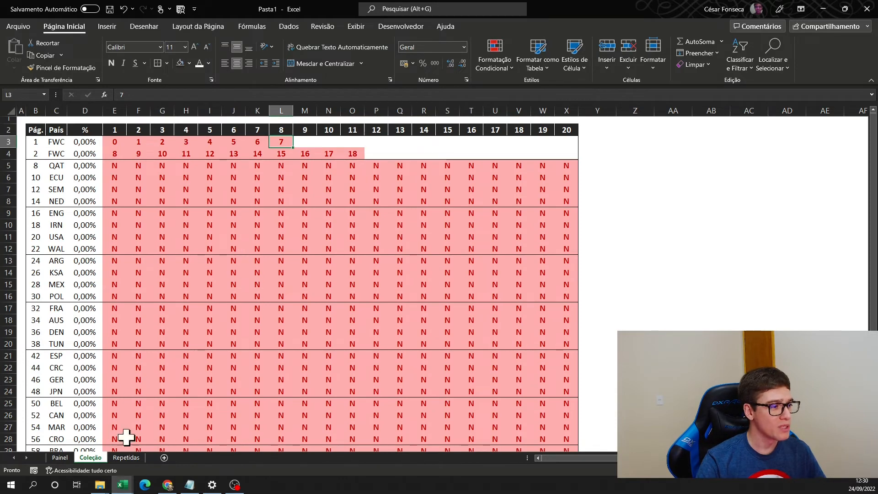
- Copy the entire sticker table on the Coleção sheet, from the Pág. header in B2 through X38
left_click(128, 457)
left_click(91, 458)
left_click(32, 131)
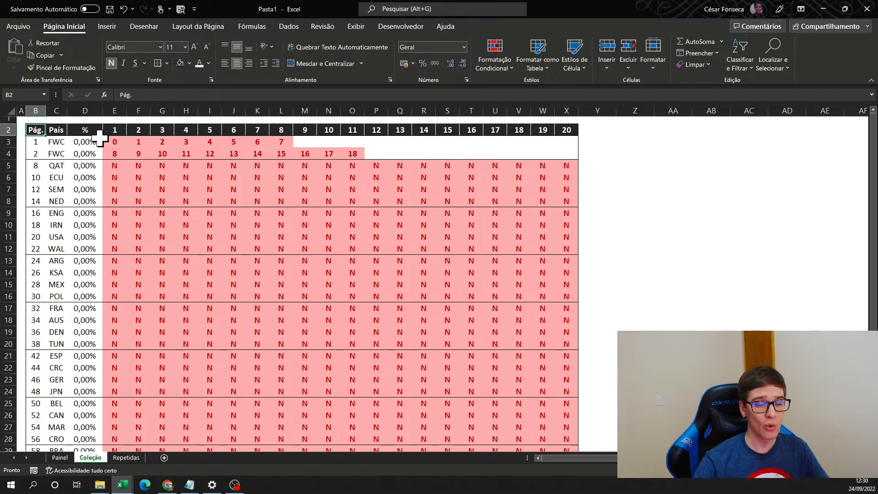
key("ctrl+shift+End")
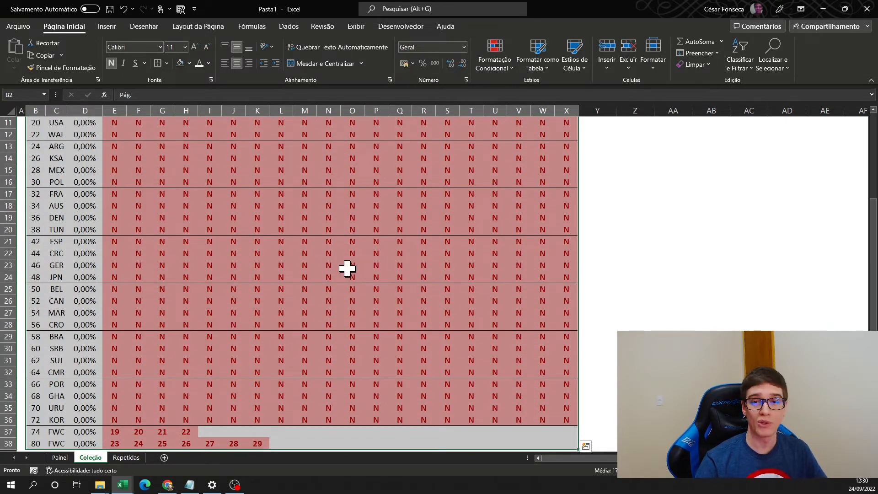
key("ctrl+c")
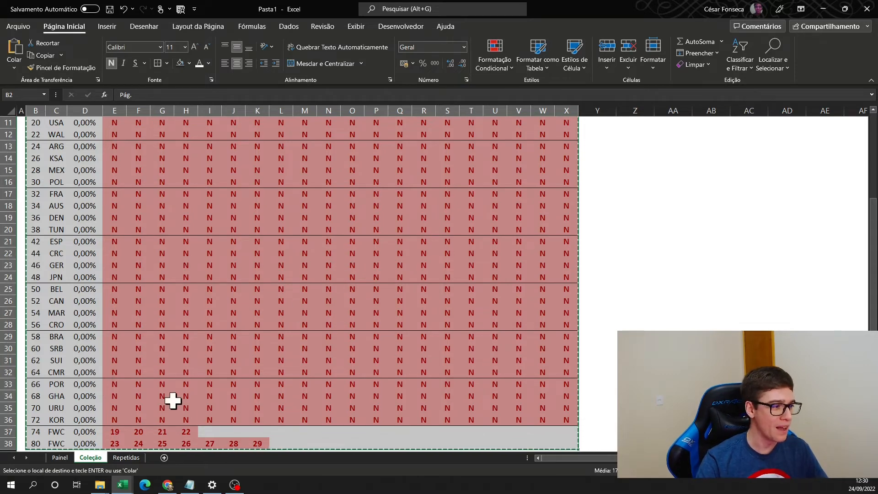
- Paste the copied table at B2 of the Repetidas sheet, and shrink the empty column A and row 1
left_click(127, 457)
left_click(47, 127)
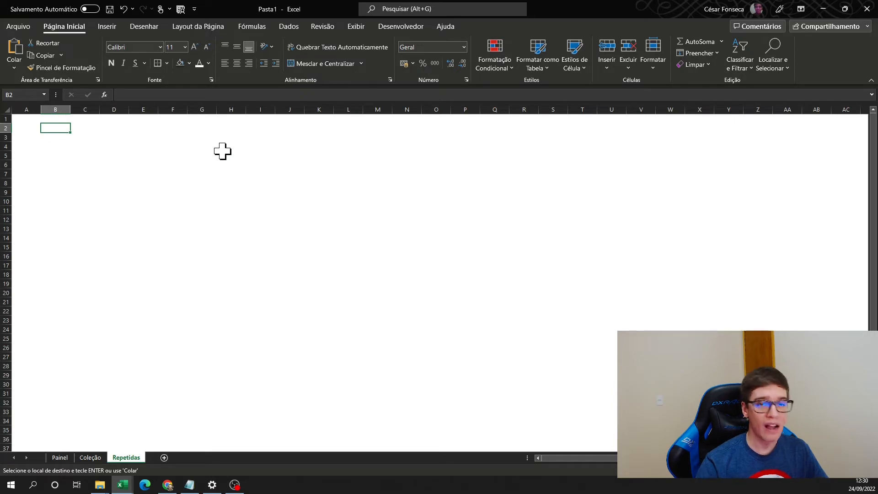
key("ctrl+v")
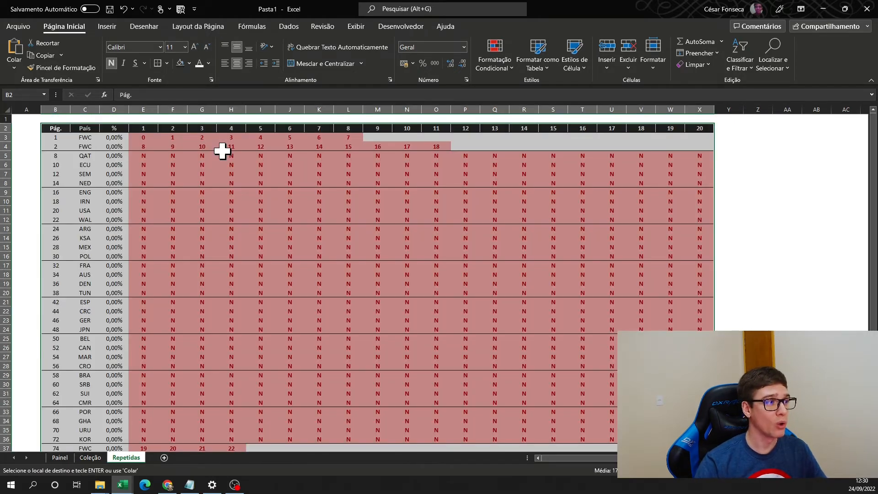
left_click(27, 128)
left_click_drag(41, 110, 7, 120)
- Clear the conditional formatting rules from the sticker cells E3:X38 on the Repetidas sheet
left_click(122, 133)
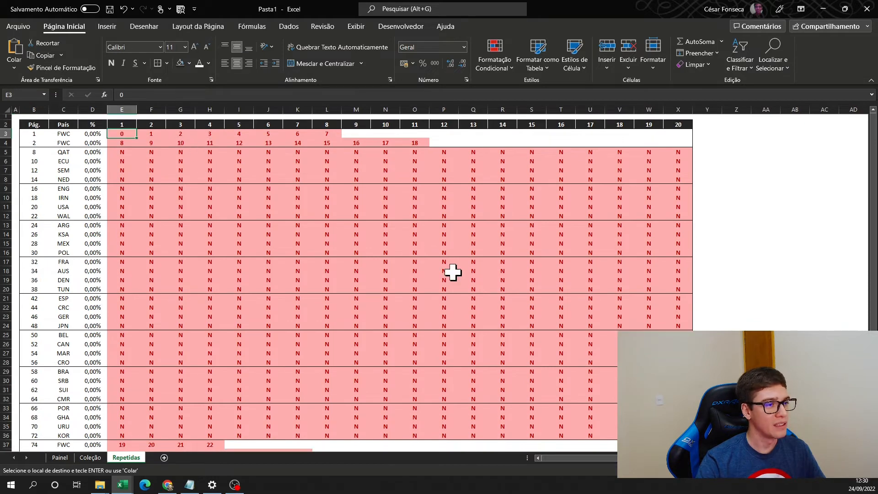
key("ctrl+shift+End")
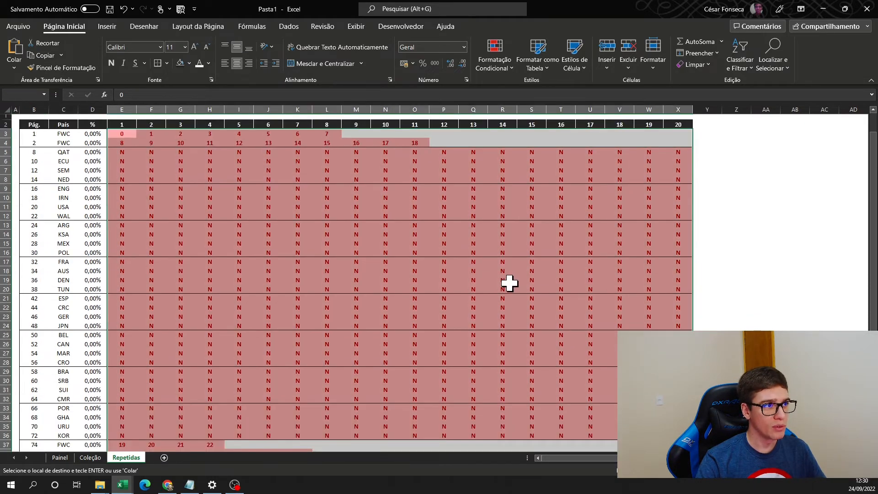
left_click(503, 70)
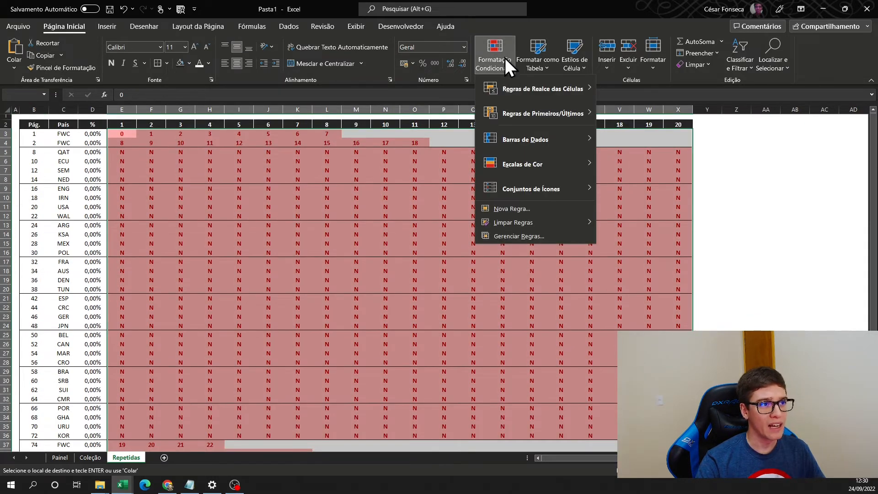
mouse_move(518, 226)
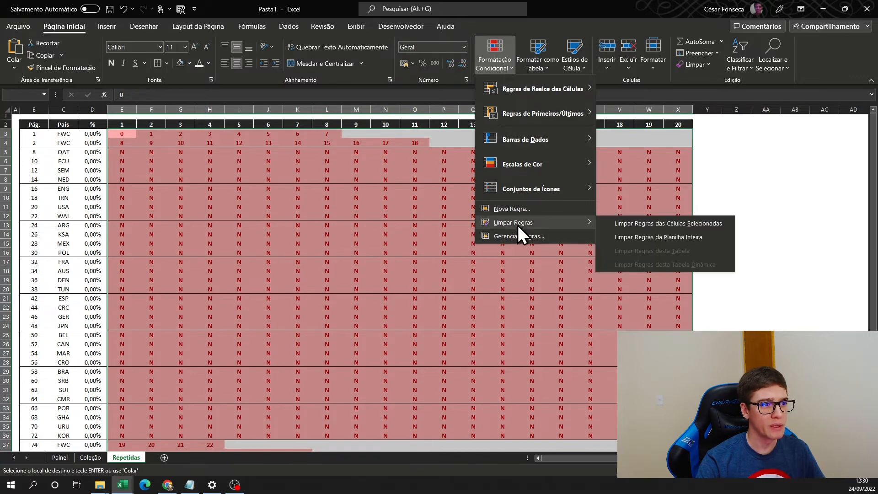
left_click(683, 227)
left_click(503, 67)
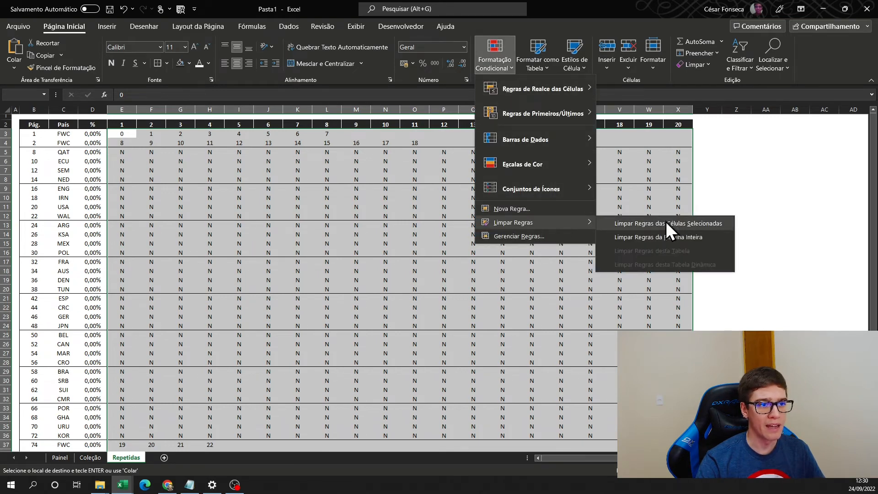
left_click(677, 223)
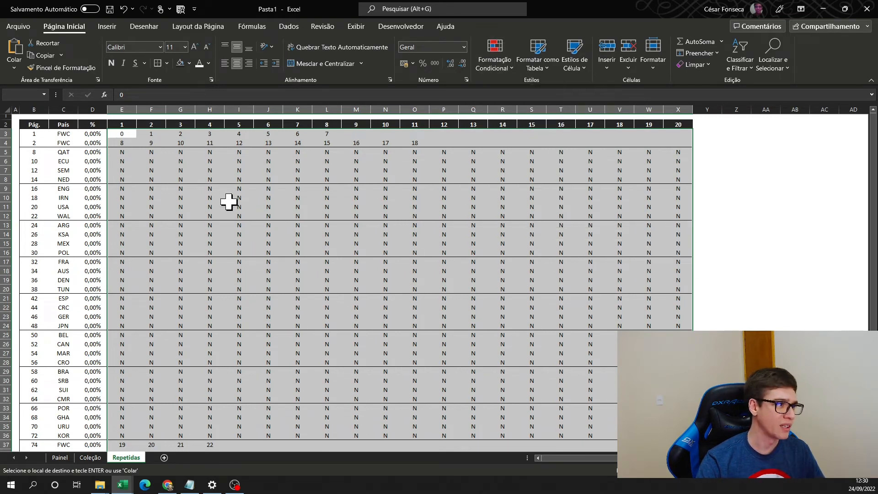
- Clear the sticker entries in E3:X38 and the percentage formulas in D3:D38 on the Repetidas sheet
key("Delete")
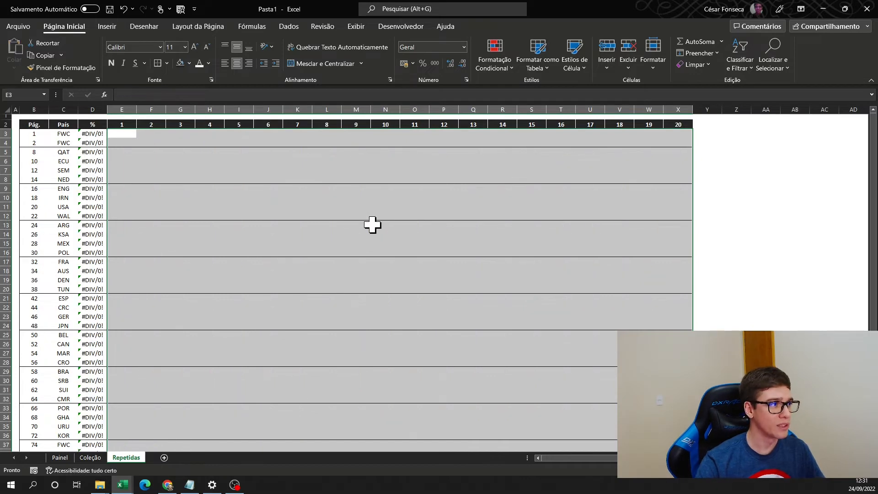
left_click(97, 134)
key("ctrl+shift+Down")
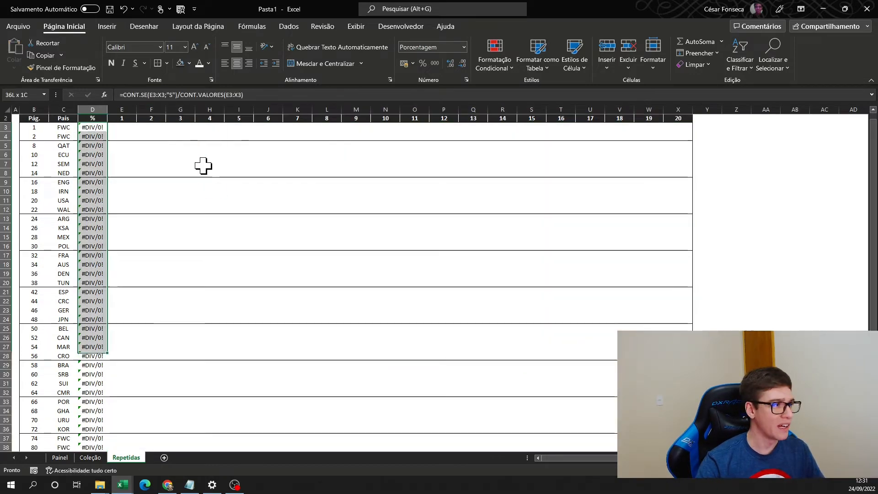
key("Delete")
key("ctrl+Up")
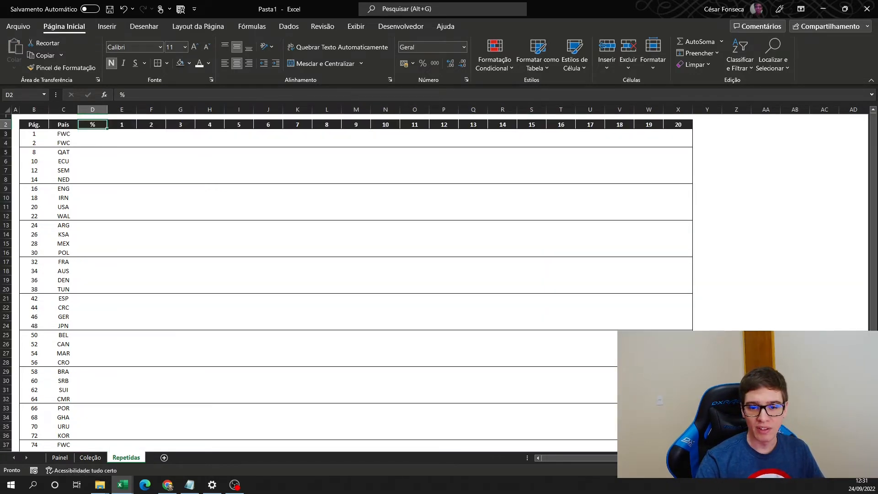
- Delete the Pág. column from the Repetidas table and change the % header to Rep
key("alt+Tab")
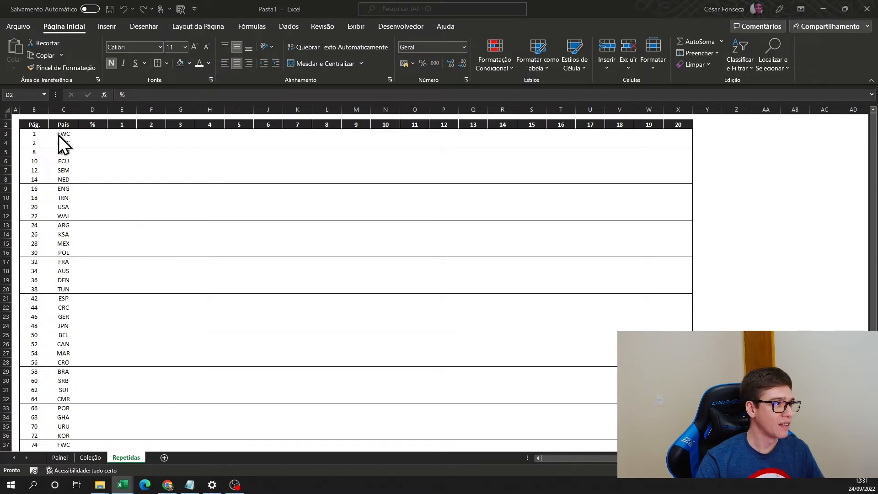
key("alt+Tab")
left_click(34, 109)
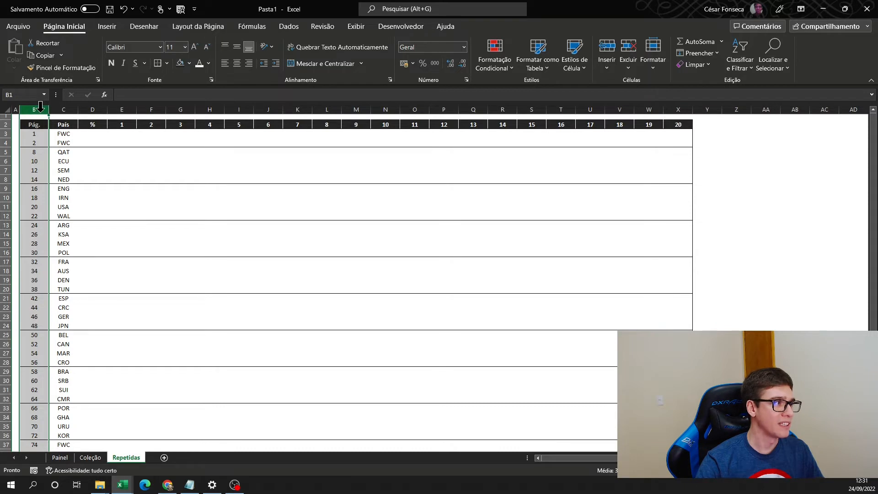
right_click(41, 108)
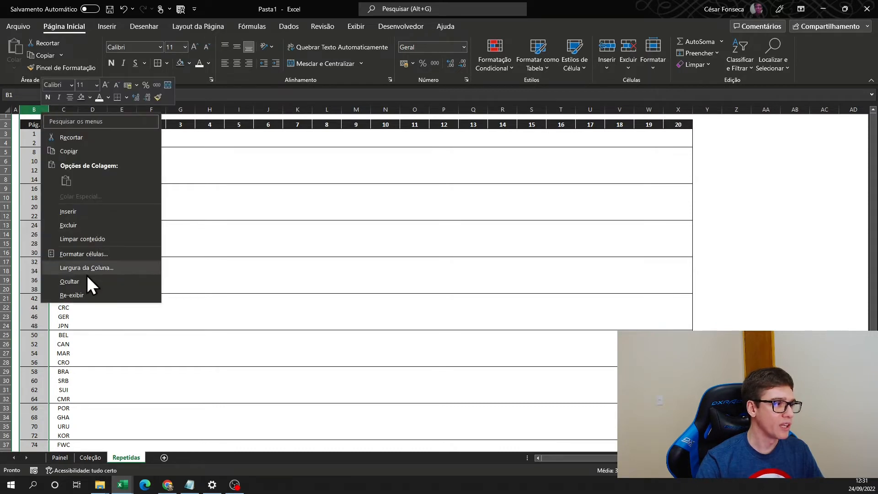
left_click(86, 223)
left_click(63, 123)
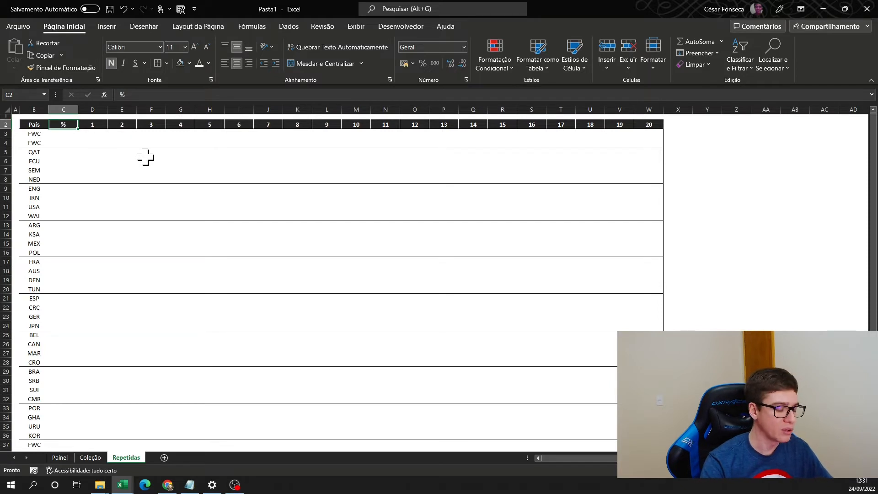
type("rEP")
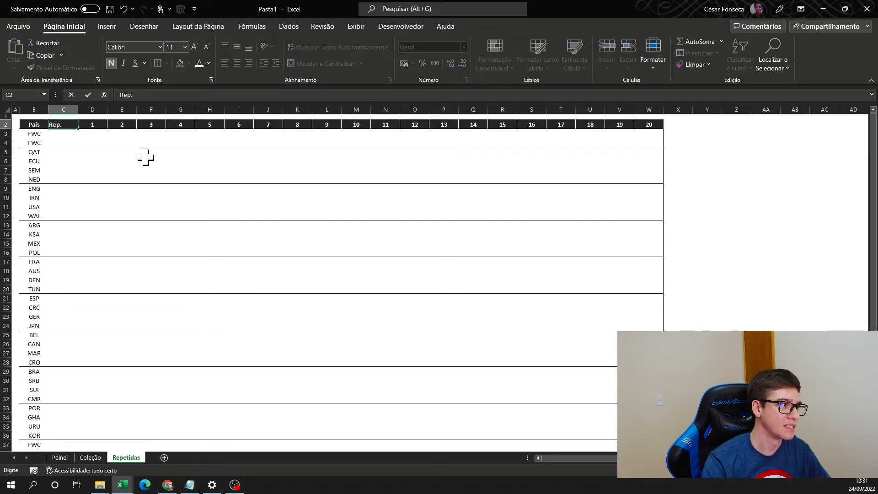
type(".")
key("Left")
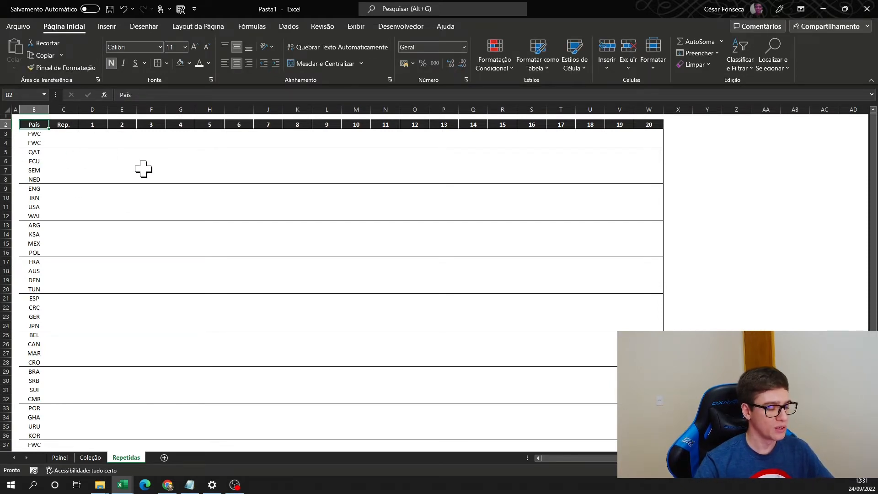
- Apply outside borders around the whole table B2:W38 and around the País and Rep. columns in B2:C38
key("ctrl+shift+End")
left_click(157, 65)
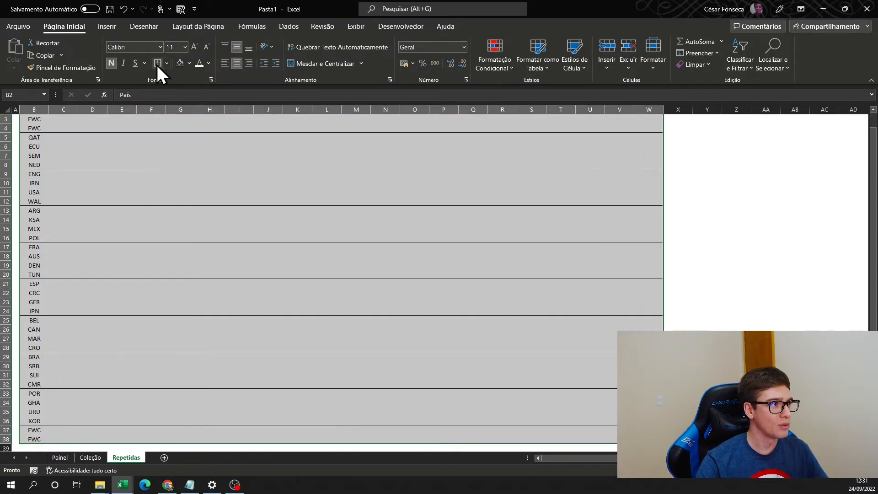
scroll(115, 141, "up", 1)
left_click(94, 188)
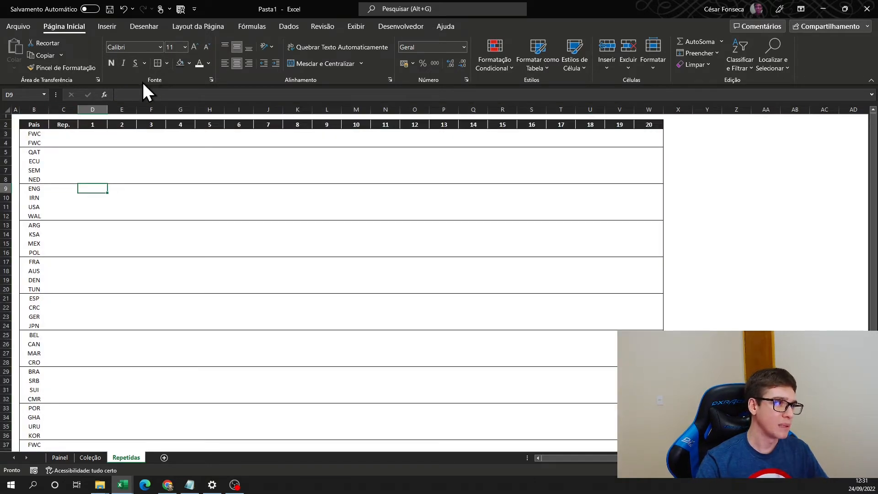
left_click(57, 136)
key("Left")
key("Up")
key("ctrl+shift+Down")
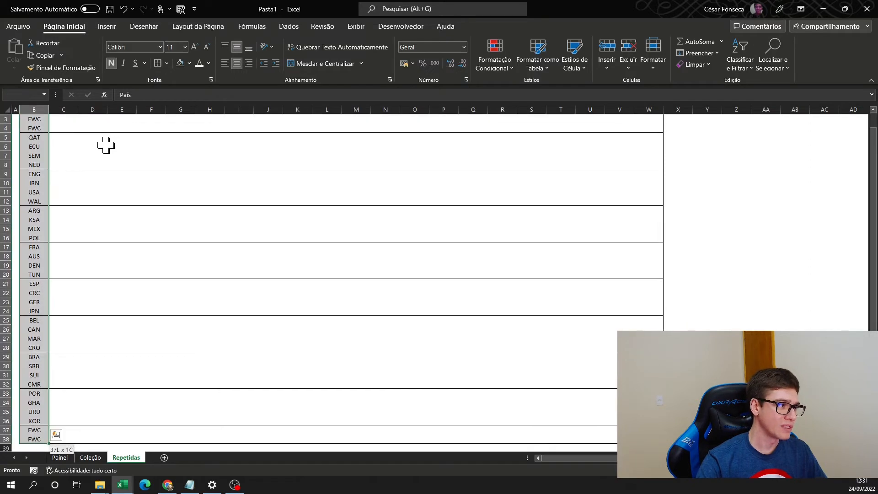
key("shift+Right")
scroll(82, 180, "up", 1)
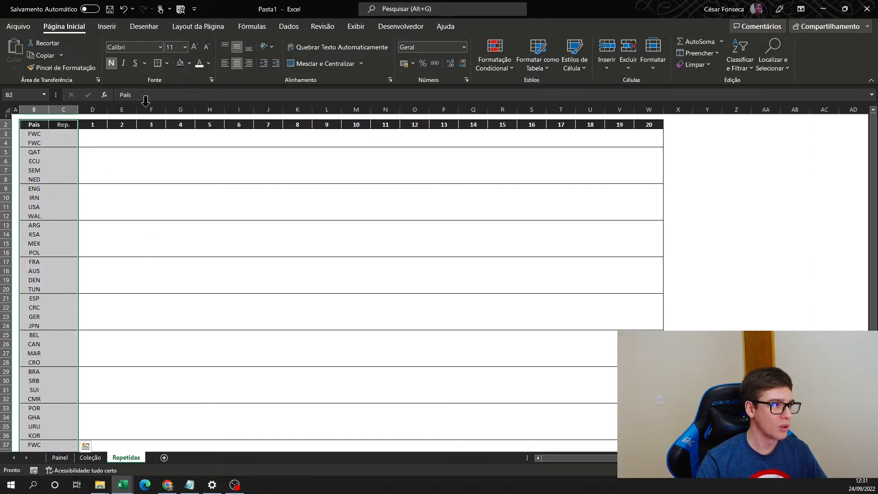
- Select the sticker cells of rows 3, 5 and 7 together, each from column D through W
left_click(98, 134)
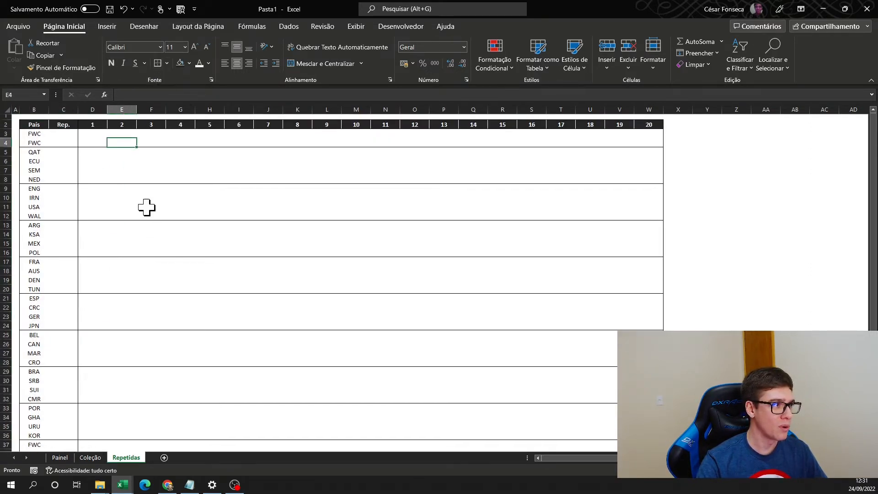
left_click(656, 135, "shift")
left_click(87, 152, "ctrl")
left_click(655, 152, "shift")
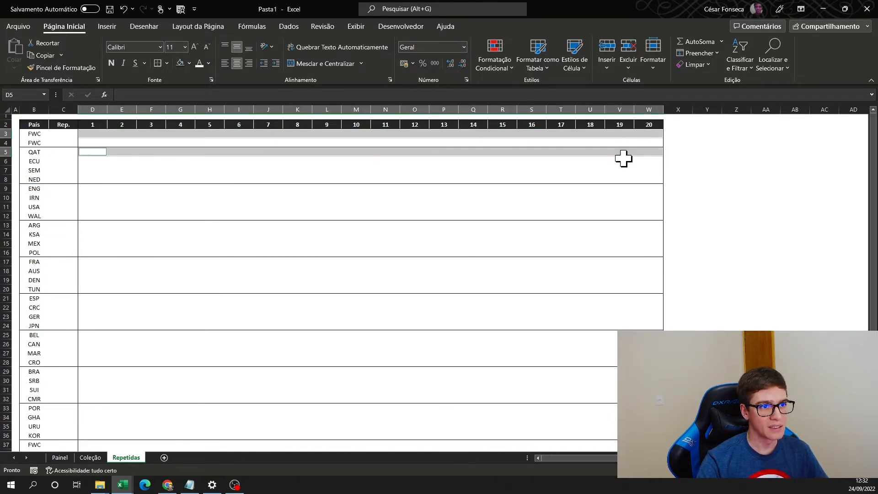
left_click(89, 173, "ctrl")
left_click(657, 175, "shift")
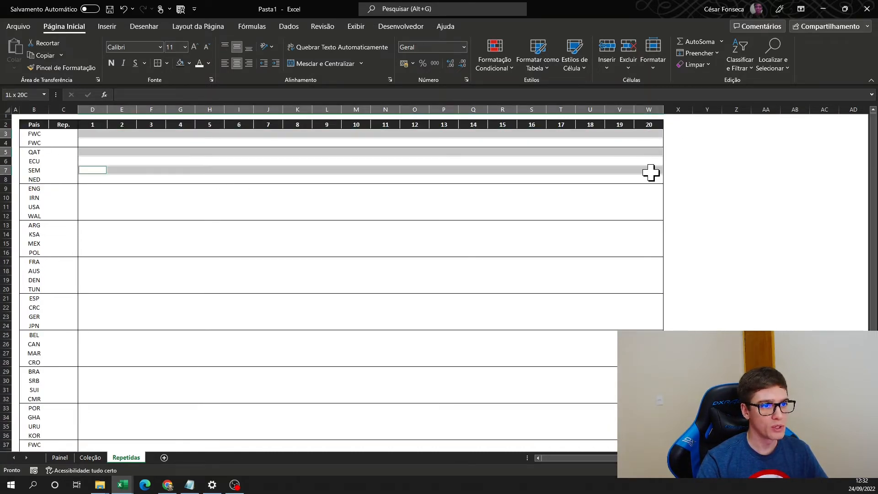
left_click(189, 64)
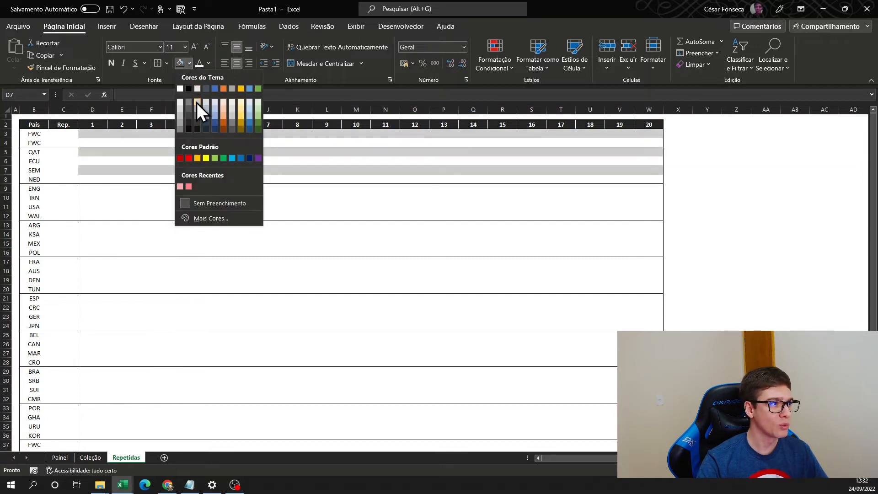
left_click(197, 104)
left_click(227, 242)
key("ctrl+z")
- Fill the selected cells in rows 3, 5 and 7 with the lightest grey of the white theme shades
left_click(189, 63)
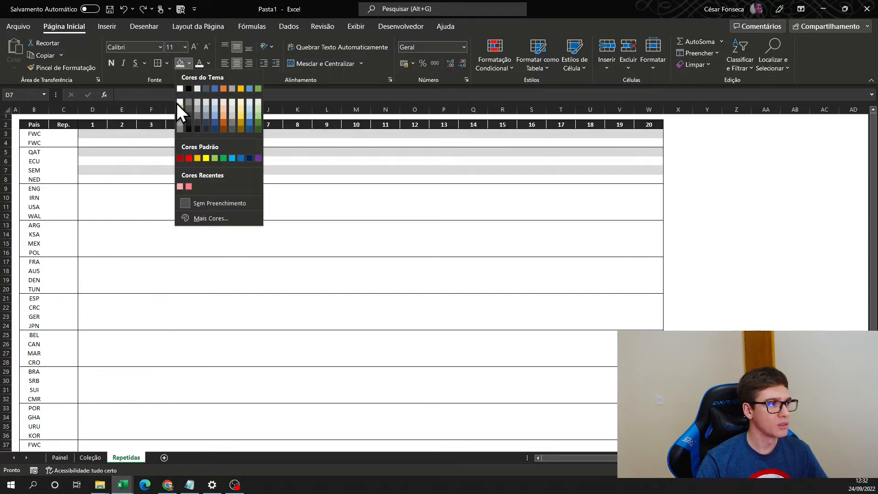
left_click(179, 104)
left_click(122, 206)
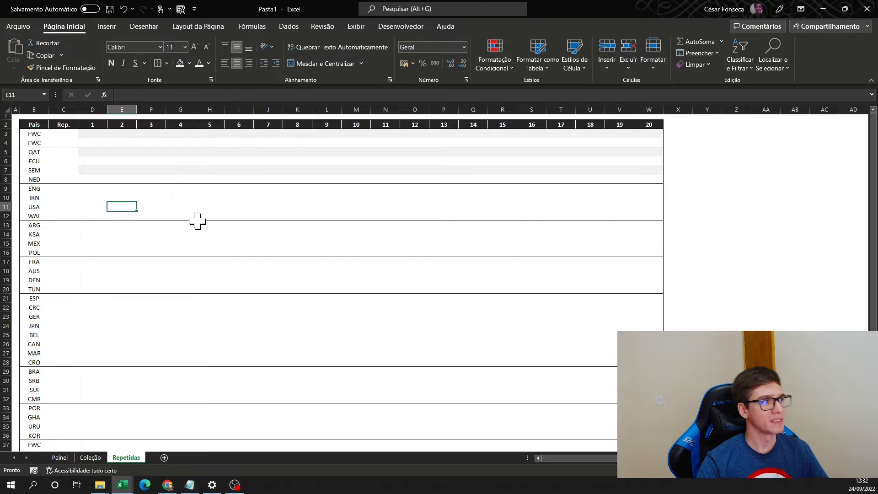
- Copy the banded block D5:W8 onto D9, D13, D17, D21, D25, D29 and D33, and shade row 37 the same way
left_click(94, 190)
left_click(122, 197)
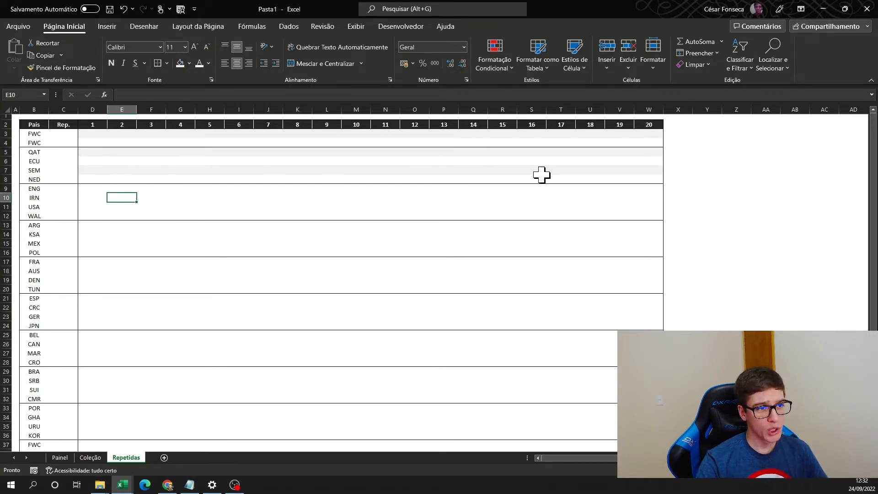
left_click_drag(87, 151, 661, 181)
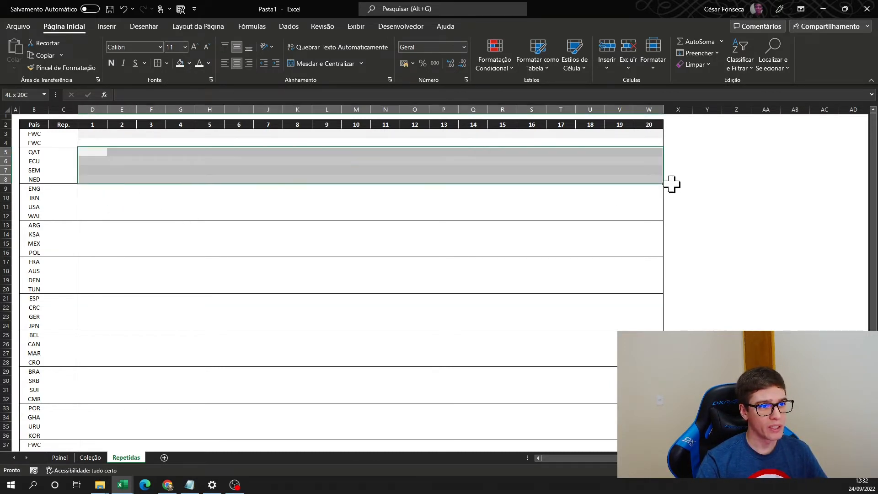
key("ctrl+c")
left_click(92, 190)
key("ctrl+v")
left_click(93, 226)
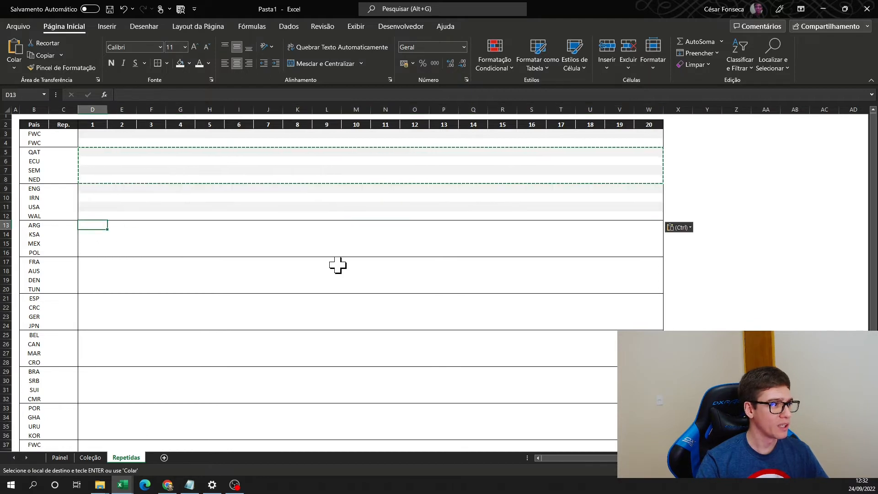
key("ctrl+v")
left_click(99, 265)
key("ctrl+v")
left_click(88, 298)
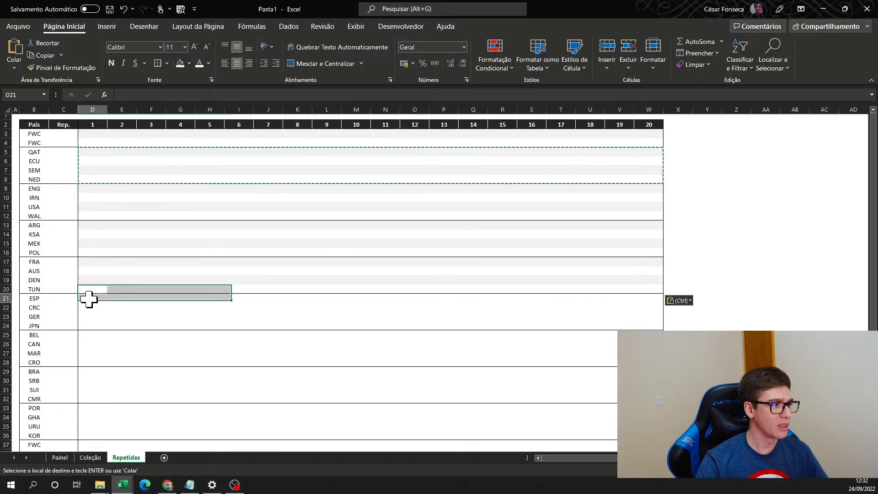
key("ctrl+v")
left_click(87, 336)
key("ctrl+v")
left_click(87, 371)
key("ctrl+v")
left_click(86, 408)
key("ctrl+v")
scroll(133, 369, "down", 3)
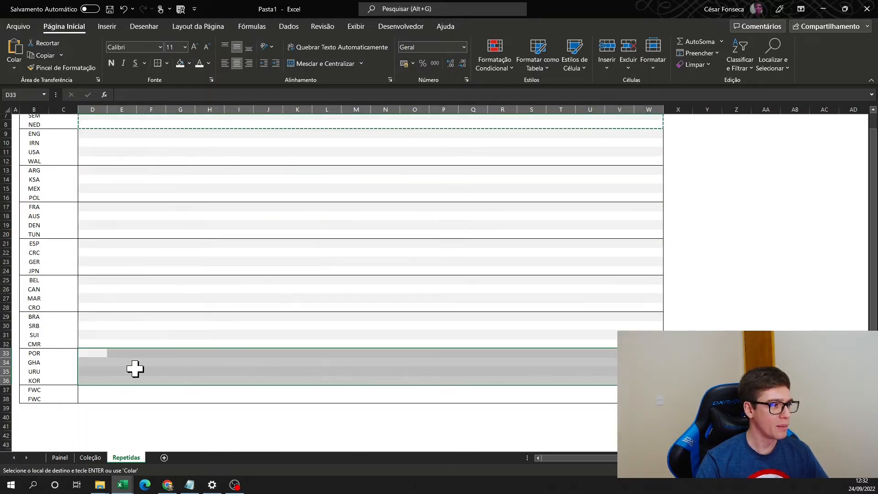
left_click(91, 362)
scroll(110, 301, "up", 3)
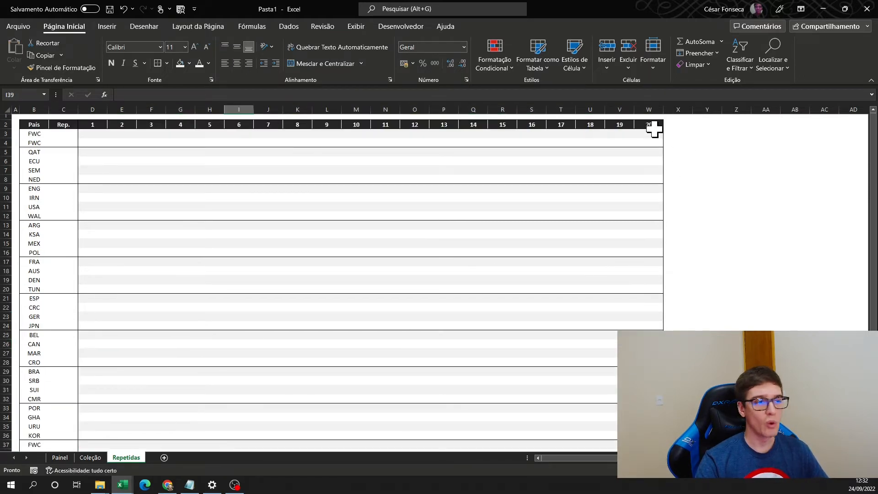
- Extend the header numbering in row 2 from 20 up to 29, through AF2
left_click(688, 126)
left_click_drag(561, 125, 767, 141)
left_click(766, 141)
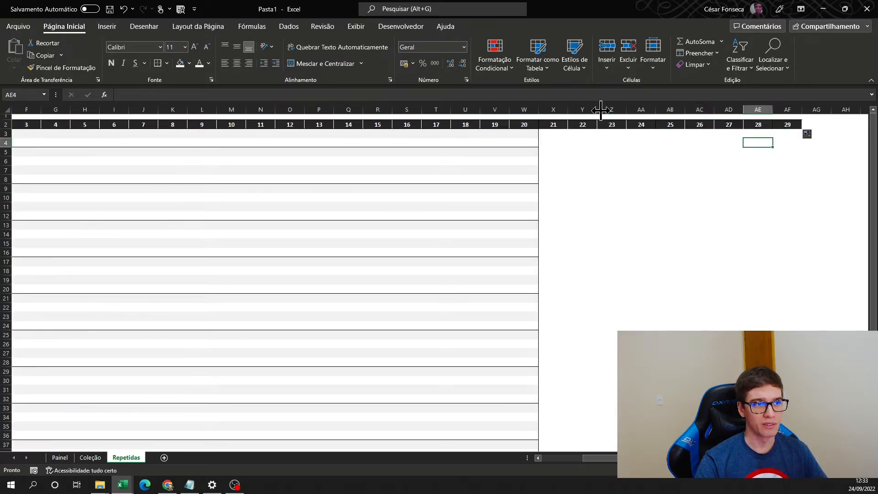
- Set the width of the new columns X through AF to 5
left_click_drag(553, 110, 788, 110)
right_click(584, 112)
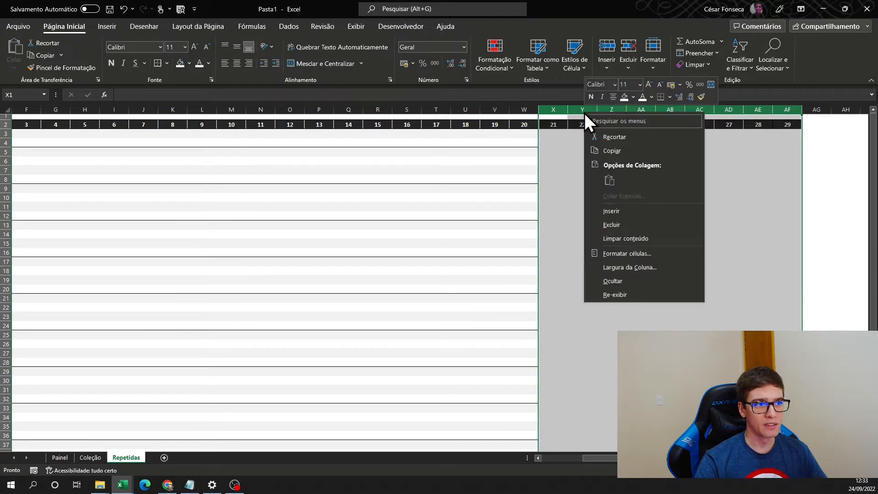
left_click(641, 266)
type("5")
key("Return")
left_click(571, 172)
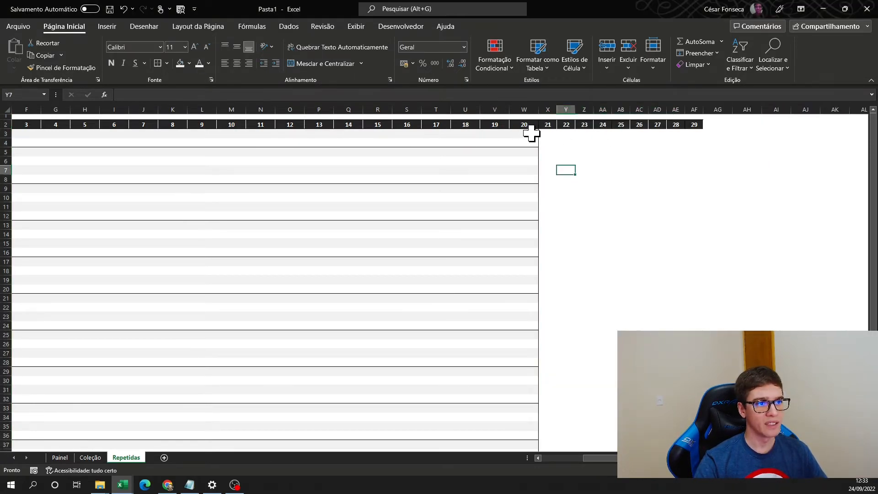
- Extend the row 3 shading from W3 through AF3, remove the inner borders of X3:AF3 and give that range an outside border
left_click(533, 134)
left_click_drag(465, 133, 700, 137)
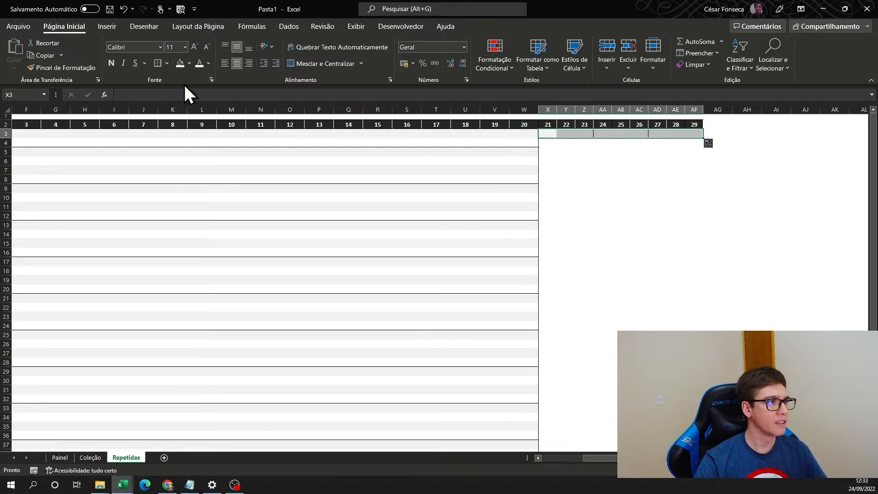
left_click(167, 63)
left_click(193, 130)
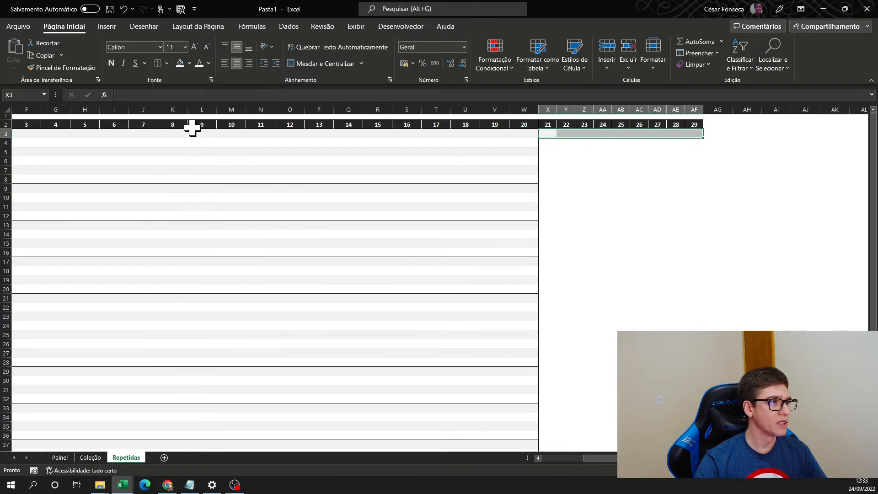
left_click(166, 63)
left_click(195, 176)
left_click(639, 161)
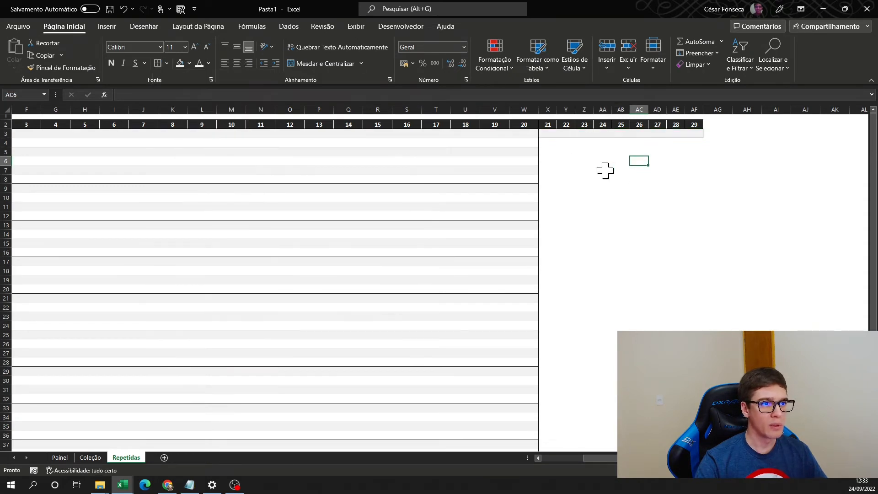
left_click(560, 159)
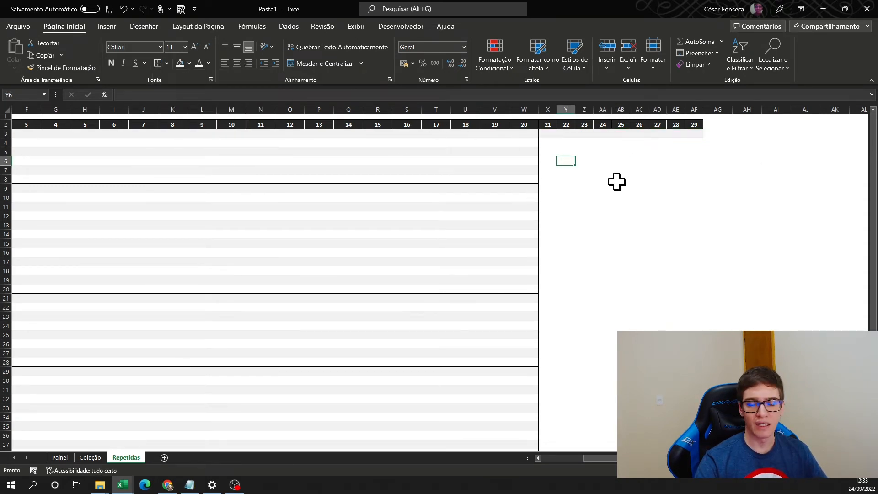
- Delete row 4, the second FWC row below the header in Repetidas
left_click(6, 142)
key("Left")
key("Left")
key("Left")
key("Left")
key("Left")
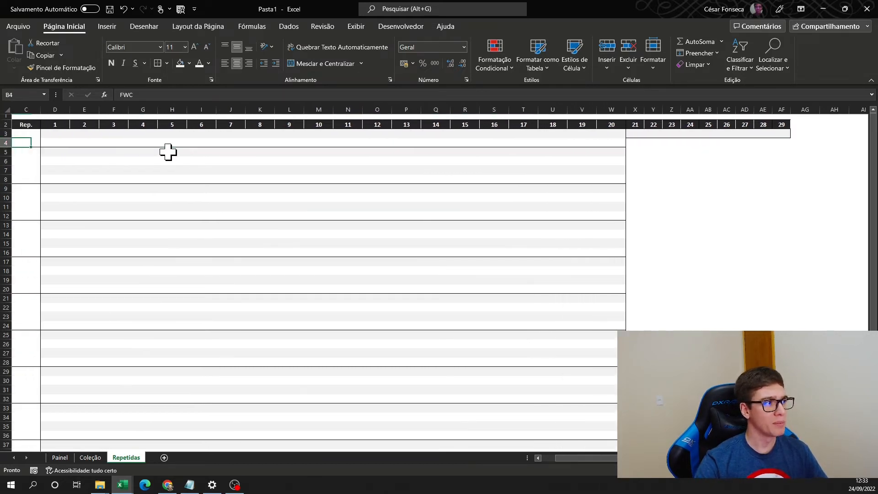
key("Right")
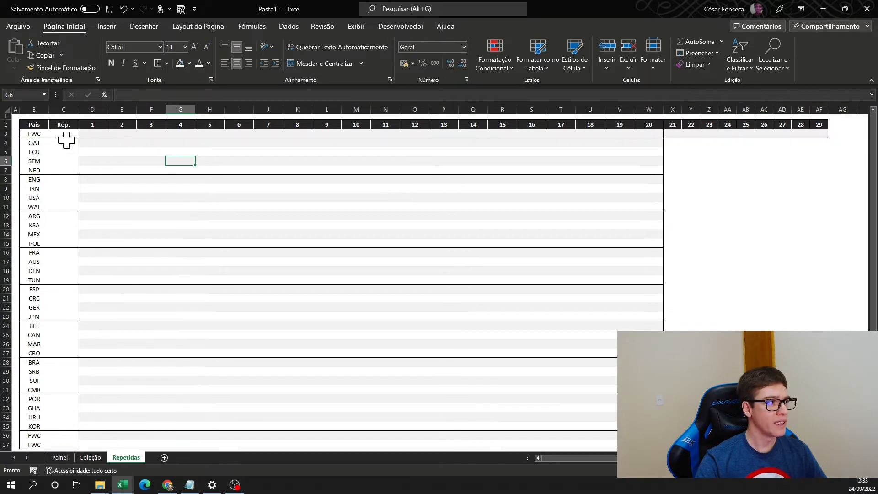
left_click_drag(33, 134, 816, 137)
- Delete rows 36 and 37, the two FWC rows at the end of the country list
scroll(243, 308, "down", 6)
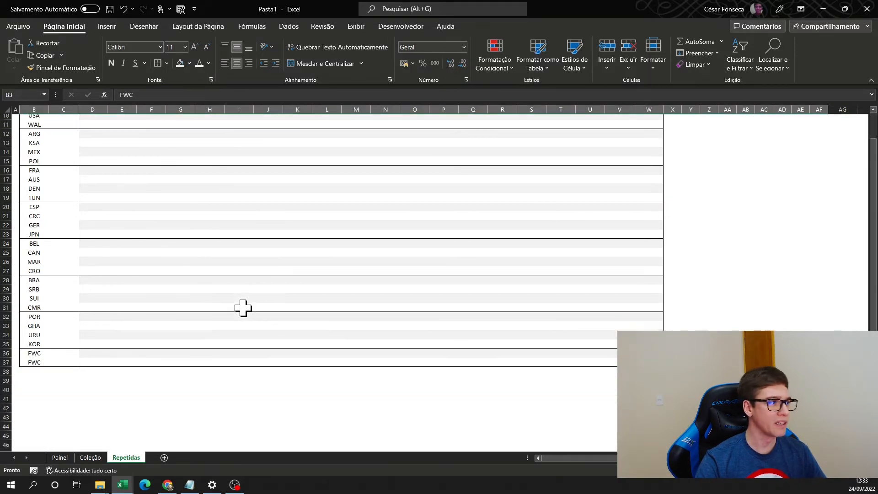
left_click_drag(6, 271, 5, 279)
key("ctrl+minus")
left_click(92, 234)
left_click_drag(120, 353, 102, 342)
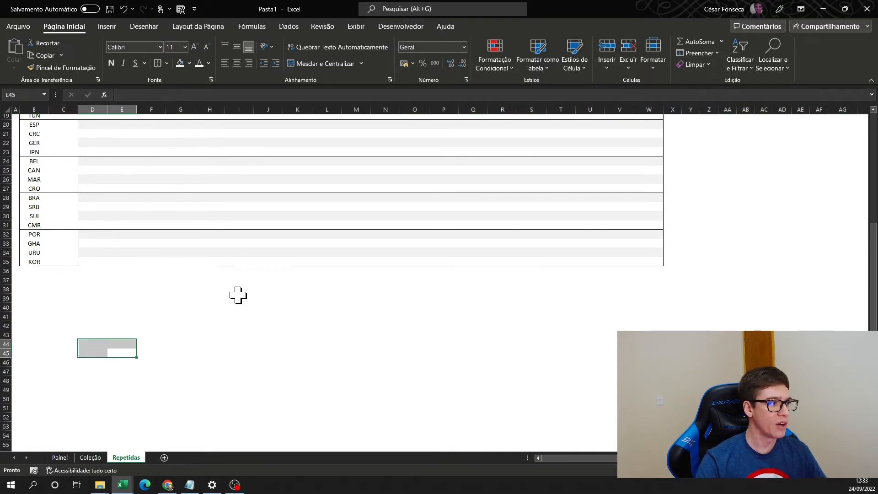
- Enter the formula =SOMA(D3:AF3) in C3 to total the FWC duplicates
scroll(282, 316, "up", 6)
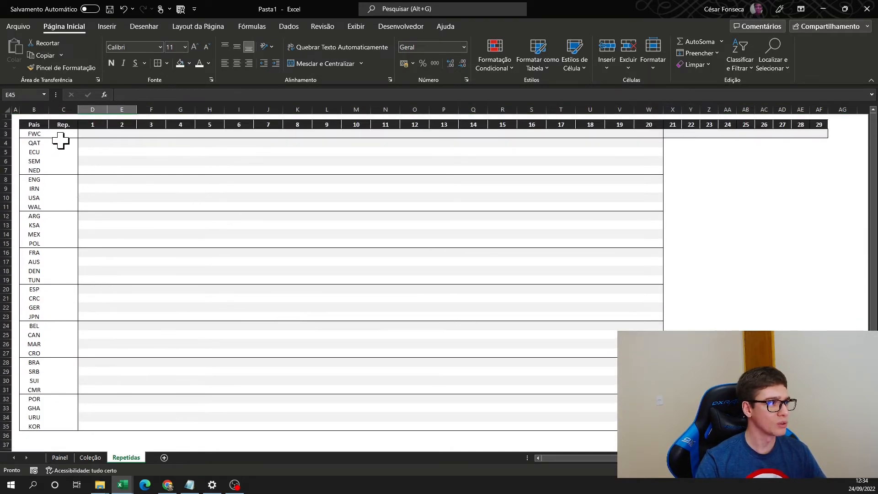
left_click(62, 134)
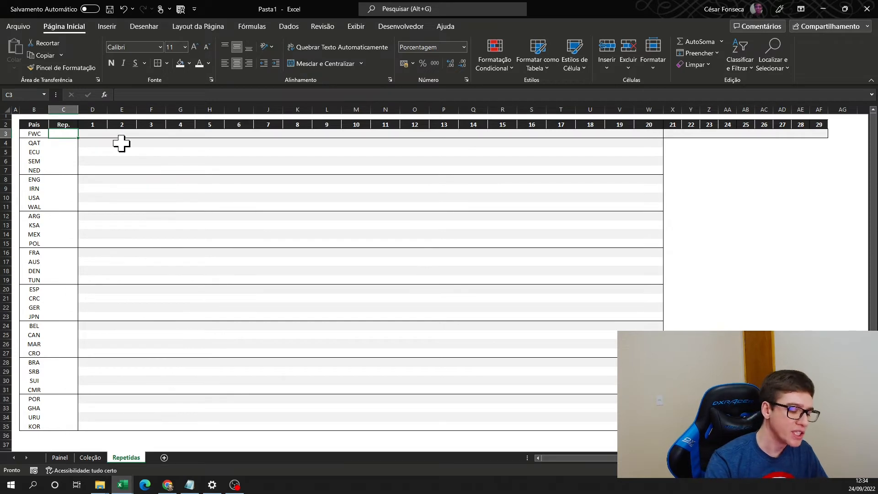
type("=SOMA(")
key("Right")
key("shift+Right")
key("shift+Right")
key("shift+Right")
key("shift+Right")
key("shift+Right")
key("shift+Right")
key("shift+Right")
key("shift+Right")
key("shift+Right")
key("shift+Right")
key("shift+Right")
key("shift+Right")
key("shift+Right")
key("shift+Right")
key("shift+Right")
key("shift+Right")
key("shift+Right")
key("shift+Right")
key("shift+Right")
key("shift+Right")
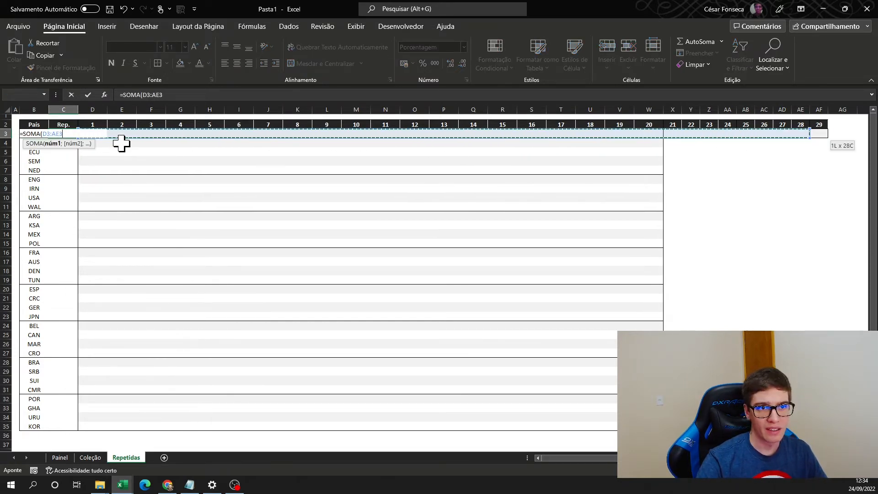
key("Return")
- Format C3 as Número with 0 decimal places and the thousands separator
key("Up")
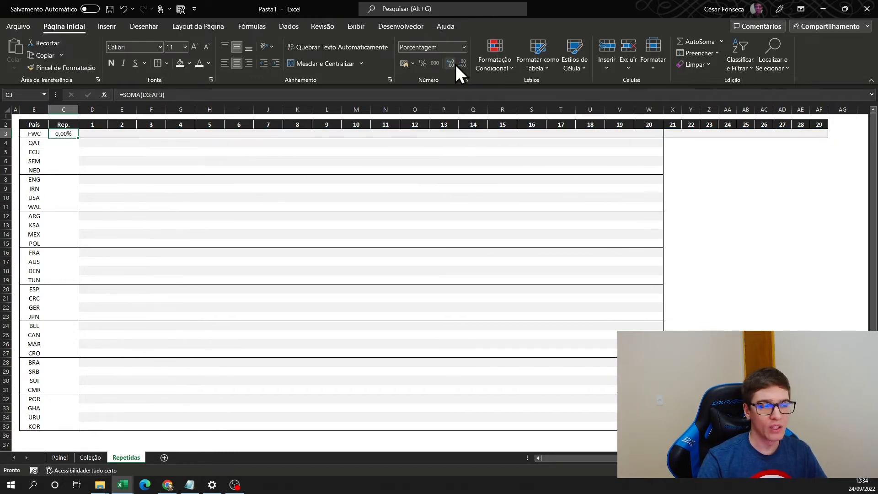
left_click(463, 48)
left_click(463, 49)
left_click(463, 47)
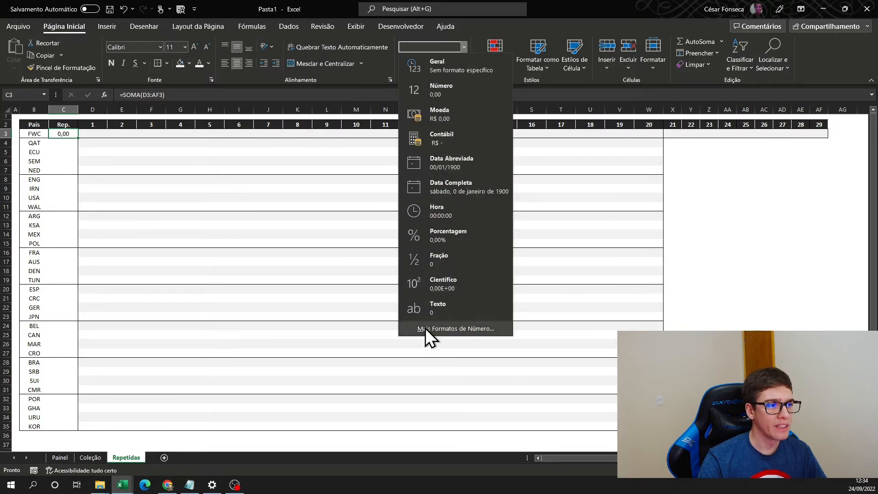
left_click(441, 328)
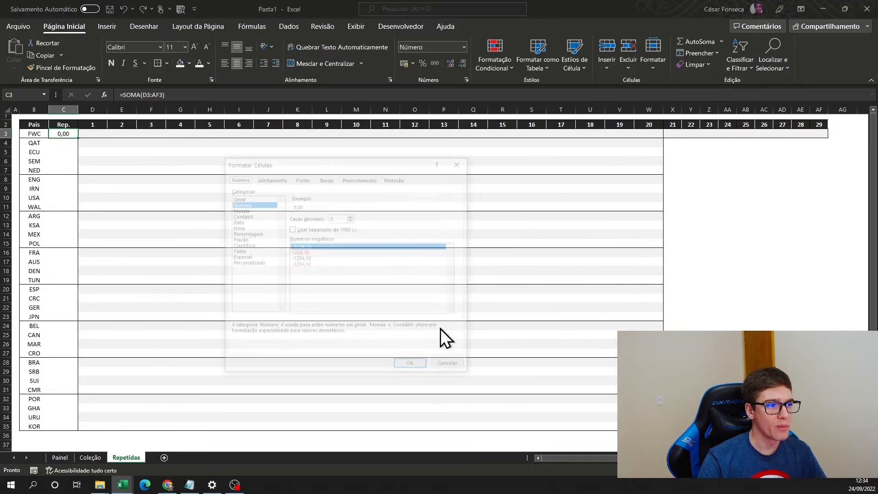
left_click(291, 229)
left_click(351, 219)
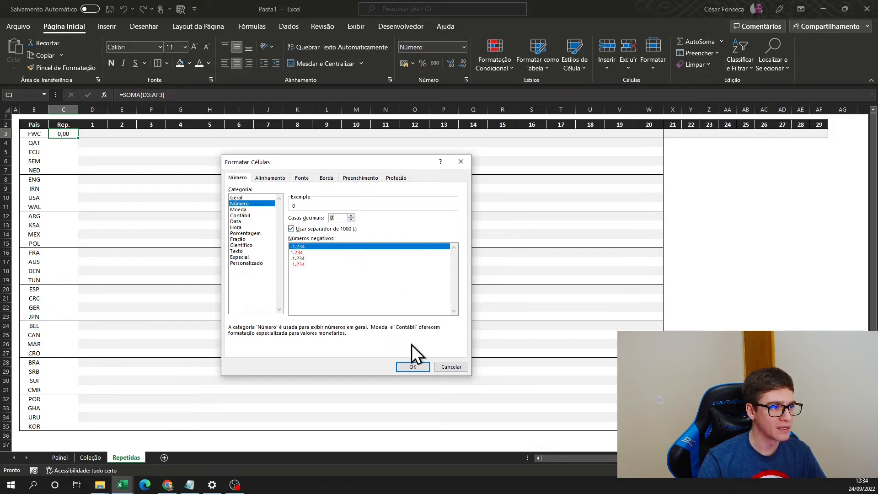
left_click(413, 367)
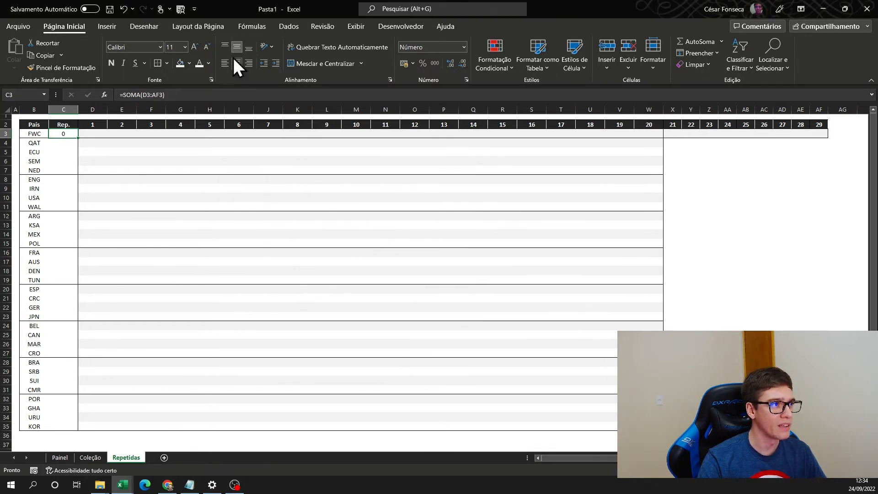
- Copy C3 and paste only its formula into C4:C35
key("ctrl+c")
left_click_drag(65, 144, 63, 427)
right_click(65, 147)
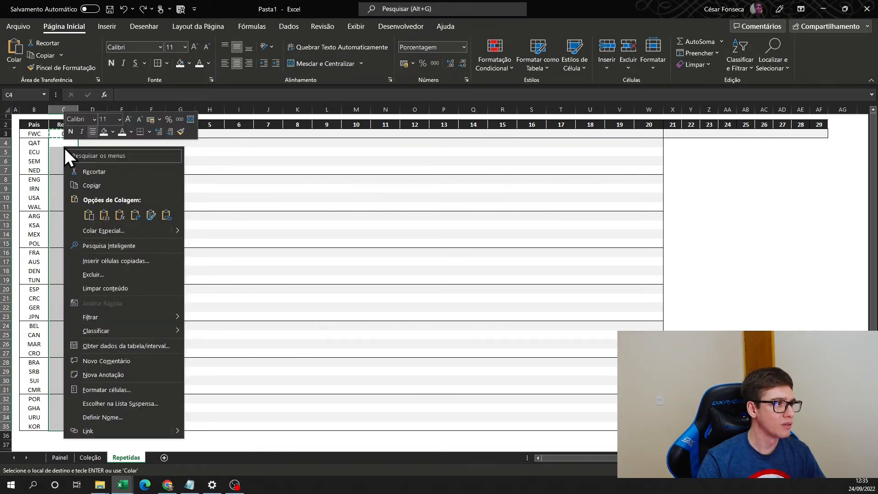
left_click(122, 216)
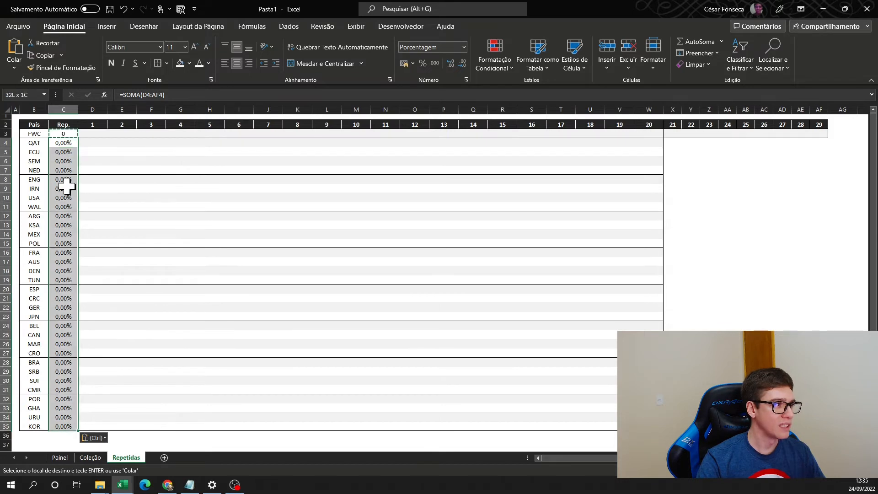
- Format C4:C35 as Número with 0 decimal places
right_click(65, 170)
key("Escape")
left_click(464, 47)
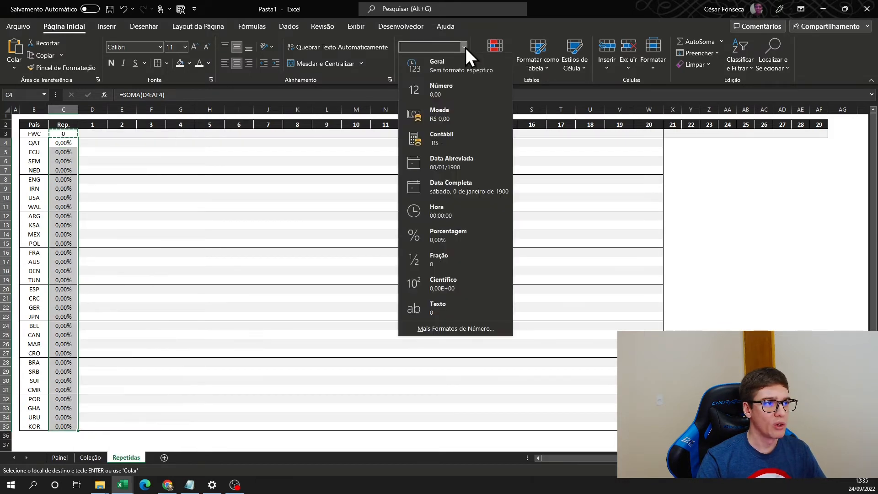
left_click(453, 328)
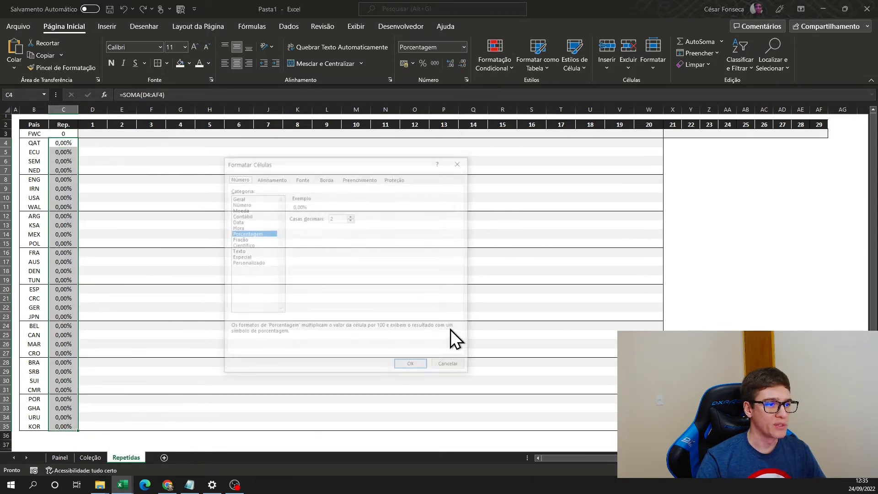
left_click(243, 203)
left_click(351, 220)
left_click(351, 221)
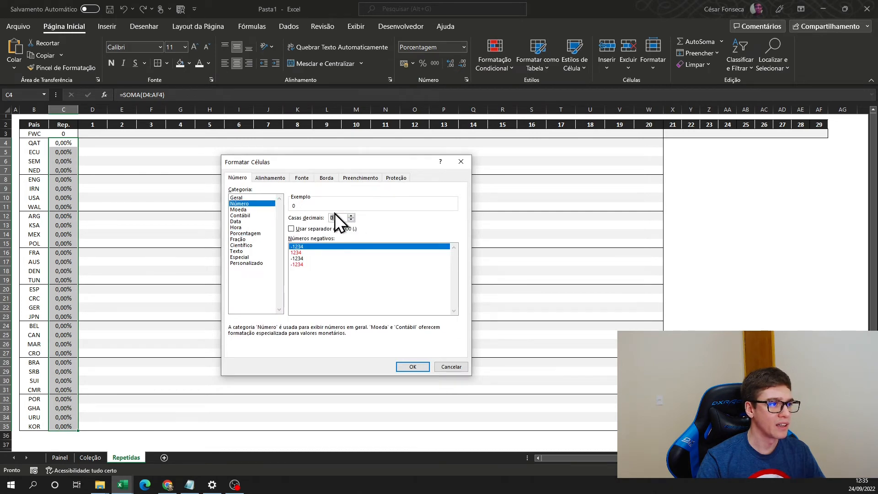
left_click(411, 367)
- Test the row totals by entering 5 in E3 and 2 in F4
left_click(121, 134)
type("5")
key("Tab")
key("Down")
type("2")
key("Right")
key("Down")
key("Up")
key("Left")
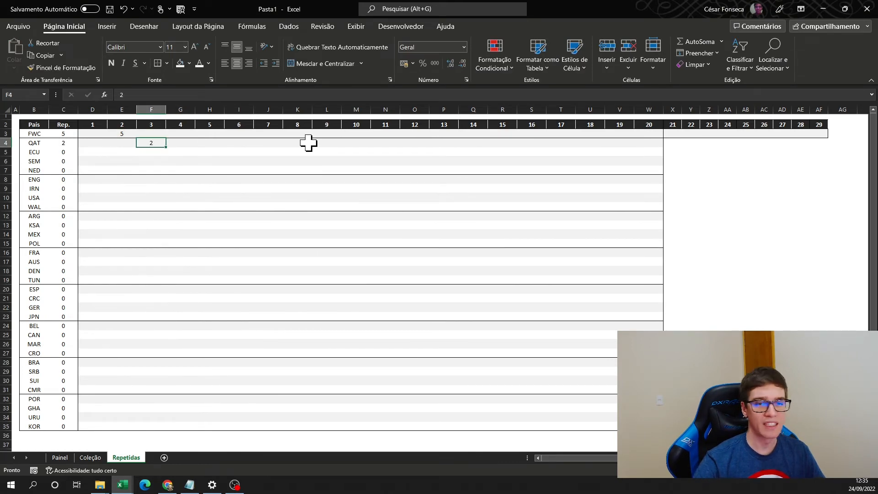
- Clear the test values from F4 and E3
key("Delete")
key("Left")
key("Up")
key("Delete")
key("Left")
key("Down")
key("Down")
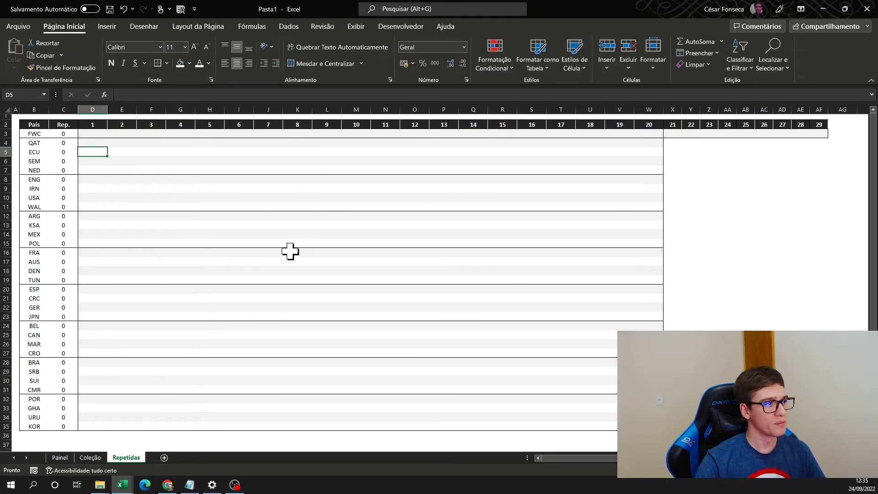
- Enter the grand total =SOMA(C3:C35) in C36 and centre it
left_click(63, 434)
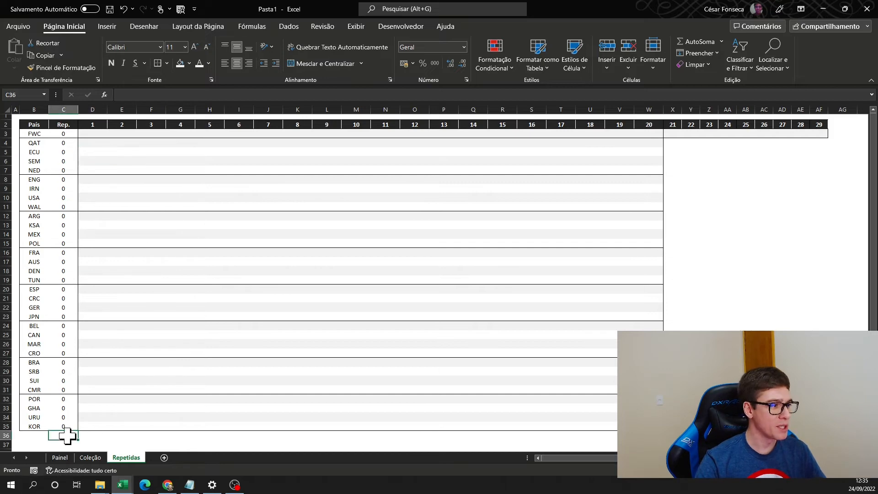
type("=SOMA(")
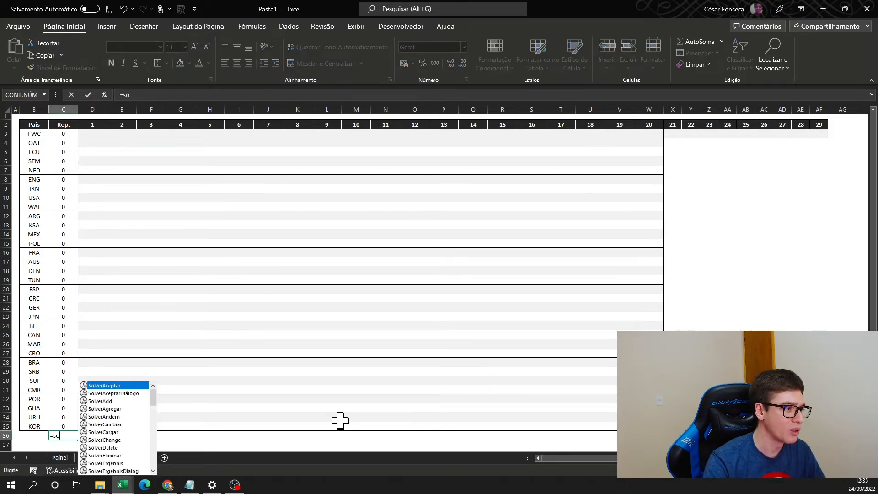
key("Up")
key("ctrl+shift+Up")
key("shift+Down")
type(")")
key("ctrl+Return")
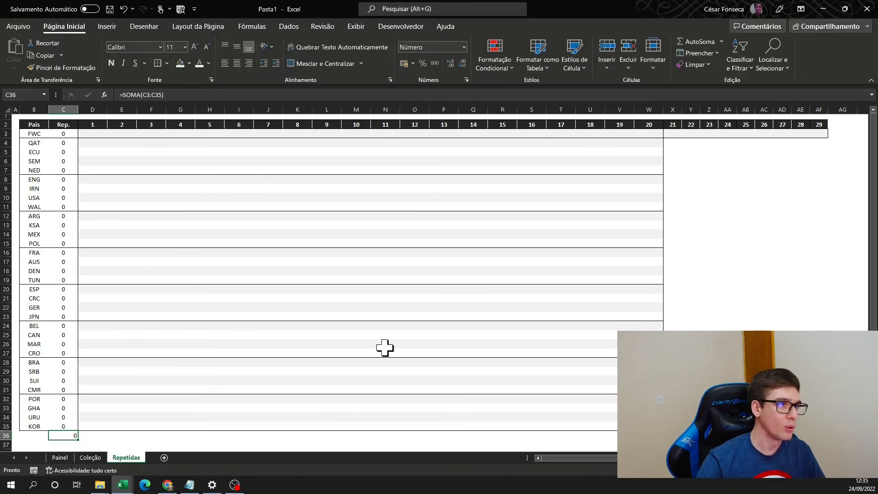
- Test the totals by entering 1 in E3, G3 and J3, and 5 in M3
type("1")
key("Right")
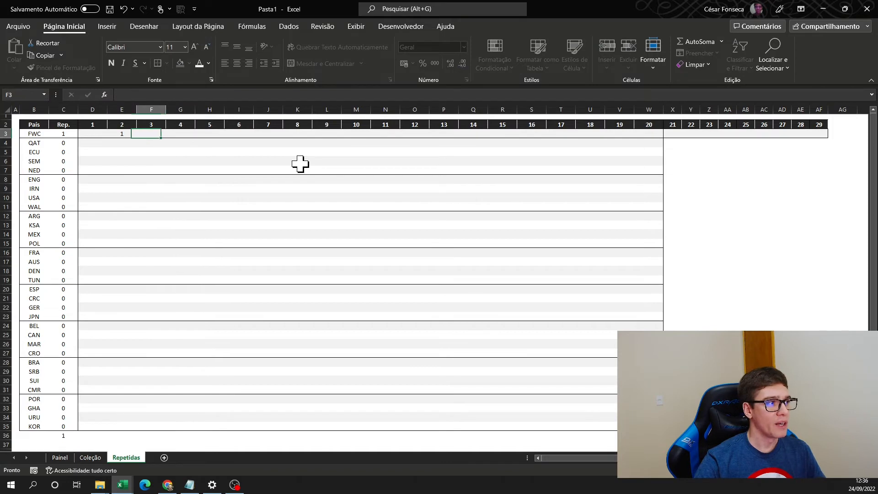
key("Right")
type("1")
key("Right")
key("Right")
key("Right")
type("1")
key("Right")
key("Right")
key("Right")
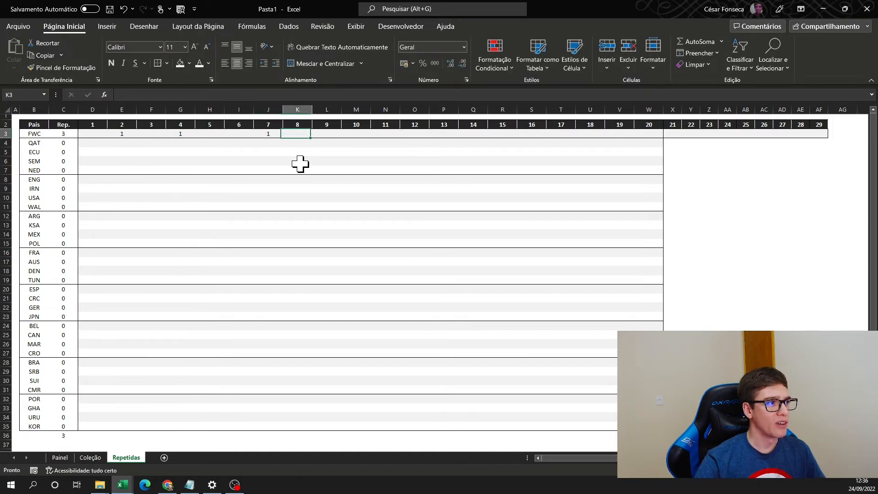
type("5")
key("Right")
key("Right")
key("Right")
- Clear the test values from row 3 of the duplicates table and return to A1
key("Left")
key("Left")
key("Left")
key("shift+Left")
key("shift+Left")
key("shift+Left")
key("shift+Left")
key("shift+Left")
key("shift+Left")
key("shift+Left")
key("shift+Left")
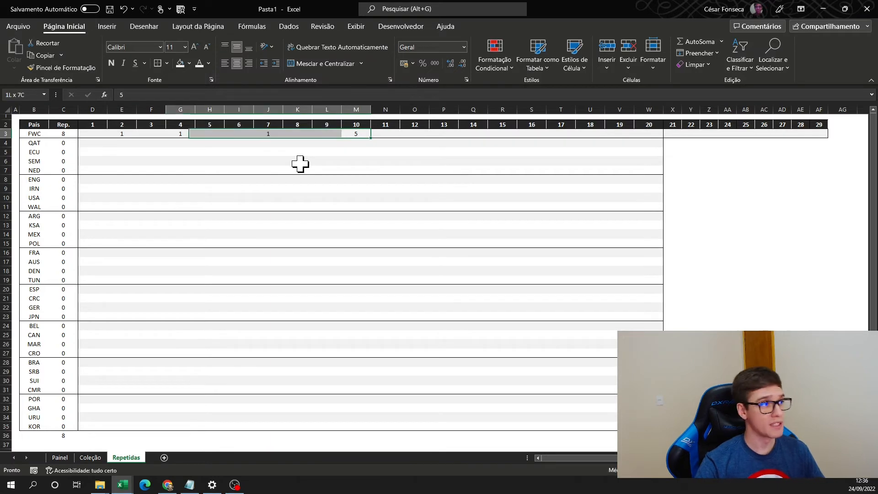
key("Delete")
key("ctrl+Home")
key("ctrl+s")
key("Escape")
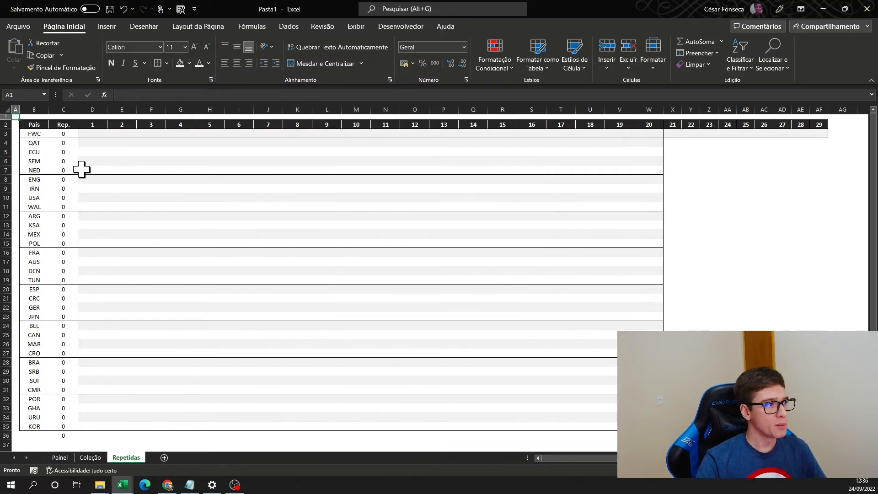
- Freeze panes at D3 in Repetidas so rows 1–2 and columns A–C stay fixed, and check by scrolling
left_click(97, 133)
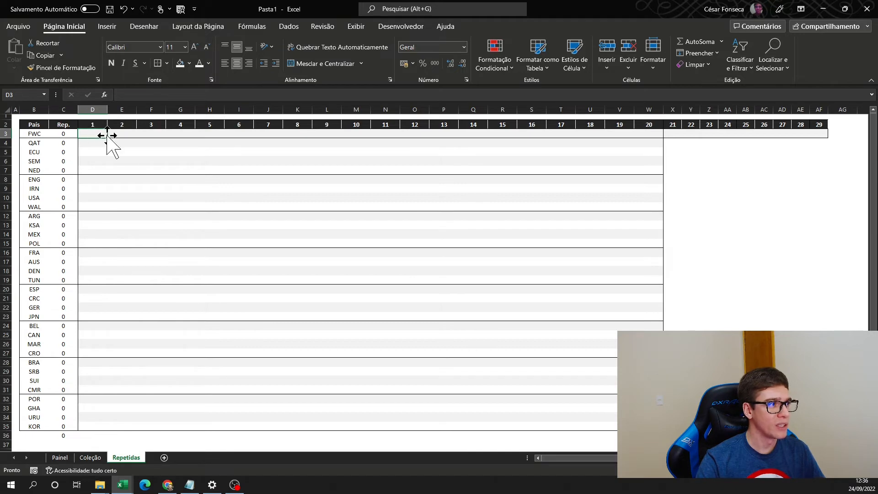
left_click(356, 26)
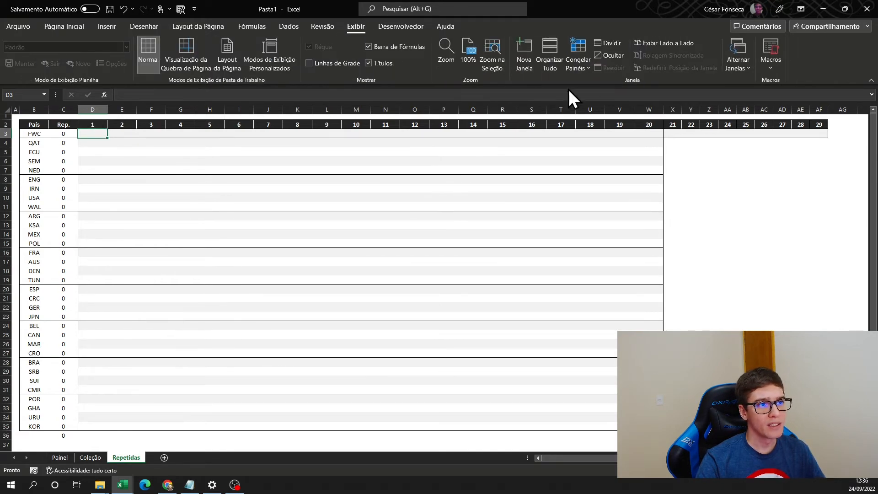
left_click(586, 69)
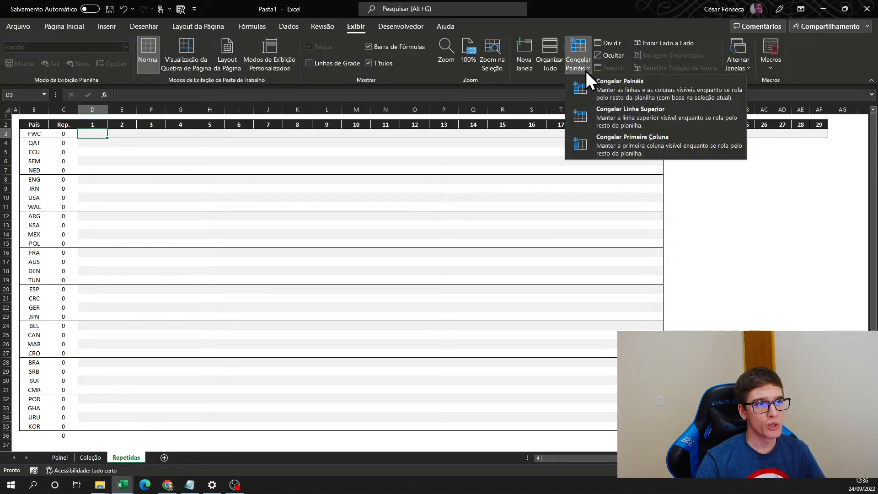
left_click(635, 89)
scroll(259, 200, "down", 5)
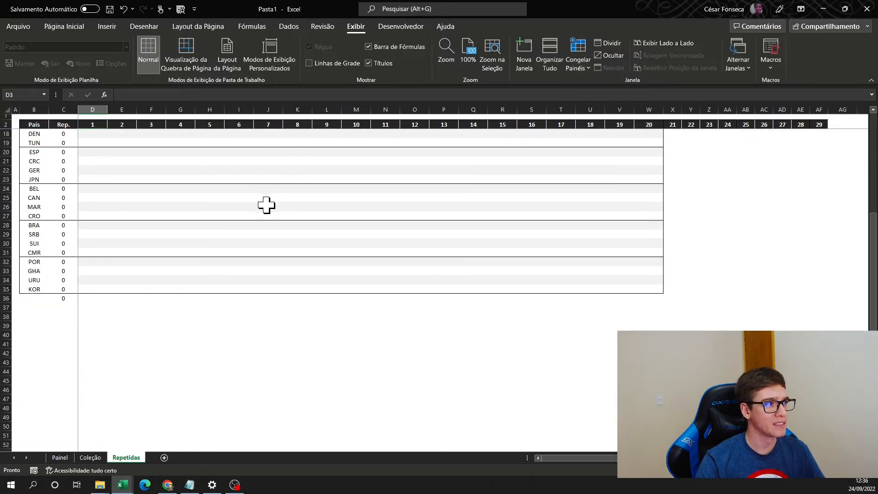
scroll(274, 204, "up", 5)
mouse_move(555, 458)
left_mouse_down()
mouse_move(576, 456)
mouse_move(556, 459)
left_mouse_up()
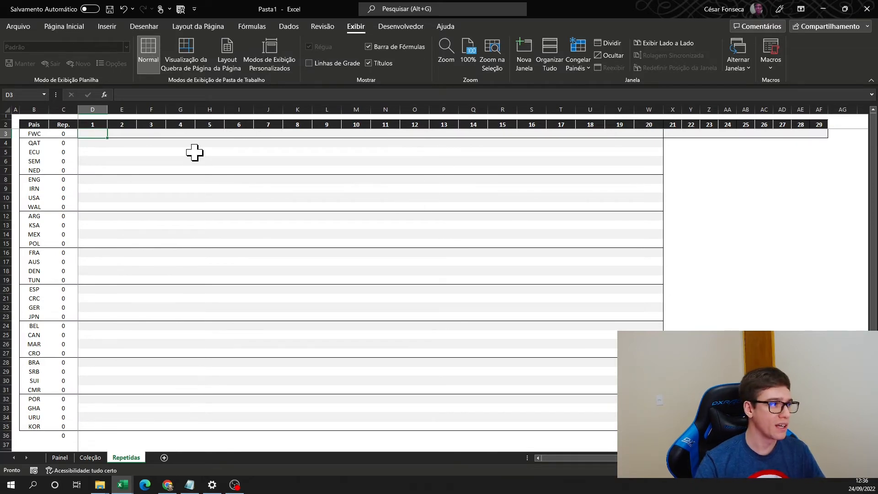
- Freeze panes at E3 in the Coleção sheet so rows 1–2 and columns A–D stay fixed, and check by scrolling
left_click(93, 458)
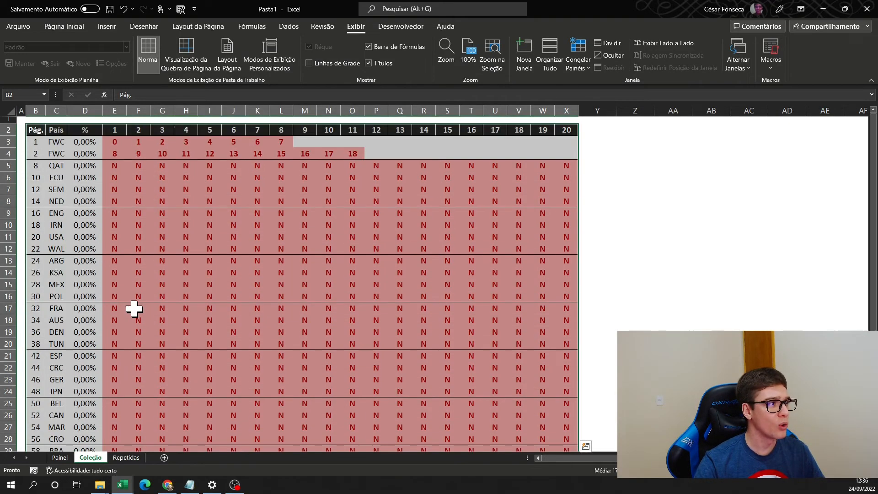
left_click(115, 143)
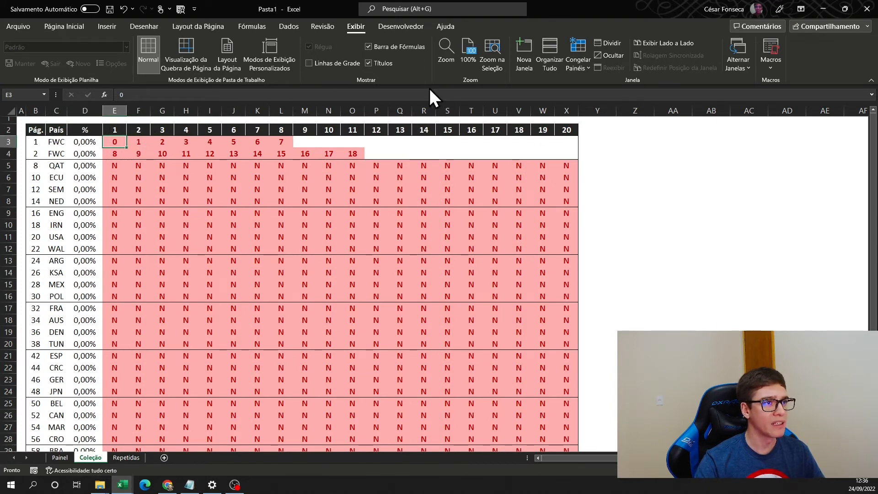
left_click(578, 64)
left_click(608, 91)
scroll(365, 238, "down", 5)
scroll(365, 237, "up", 5)
mouse_move(570, 461)
left_mouse_down()
mouse_move(603, 459)
mouse_move(570, 460)
left_mouse_up()
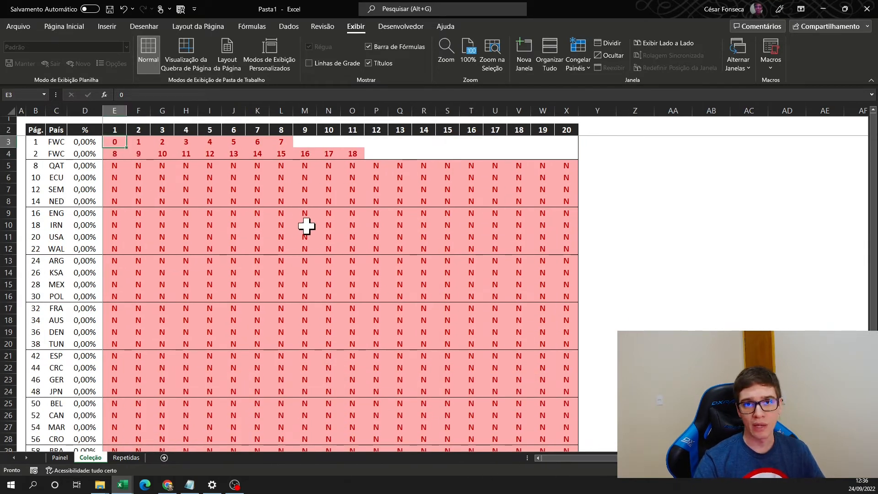
- Look over the Repetidas and Coleção sheets and switch to the Painel sheet
left_click(132, 457)
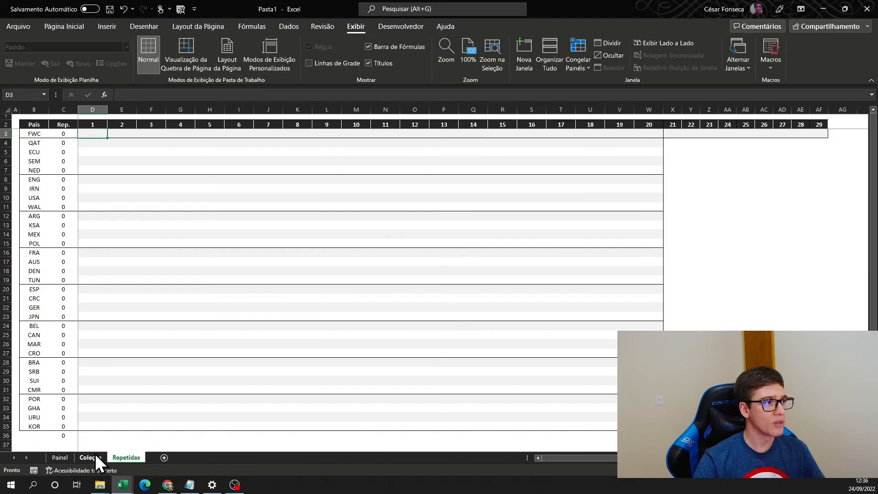
left_click(89, 457)
left_click(60, 457)
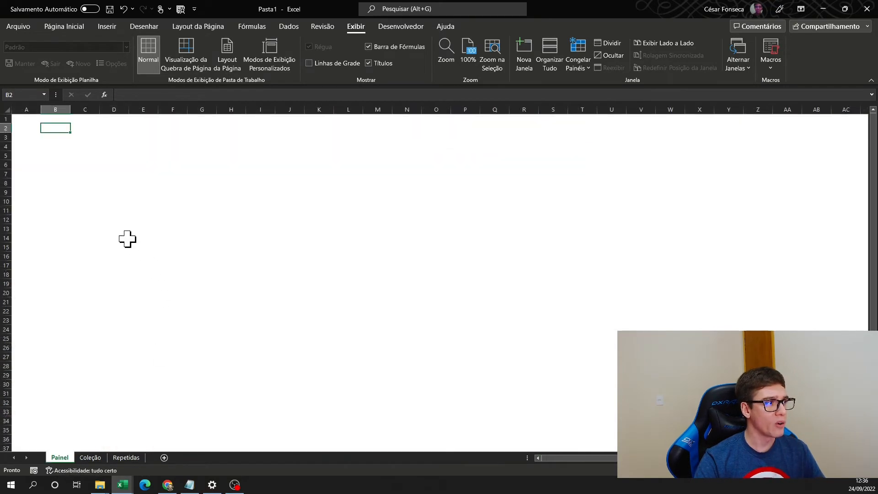
- Narrow column A in Painel and insert the picture Escudo copa album.jpg from the Downloads folder at cell B2
key("alt+Tab")
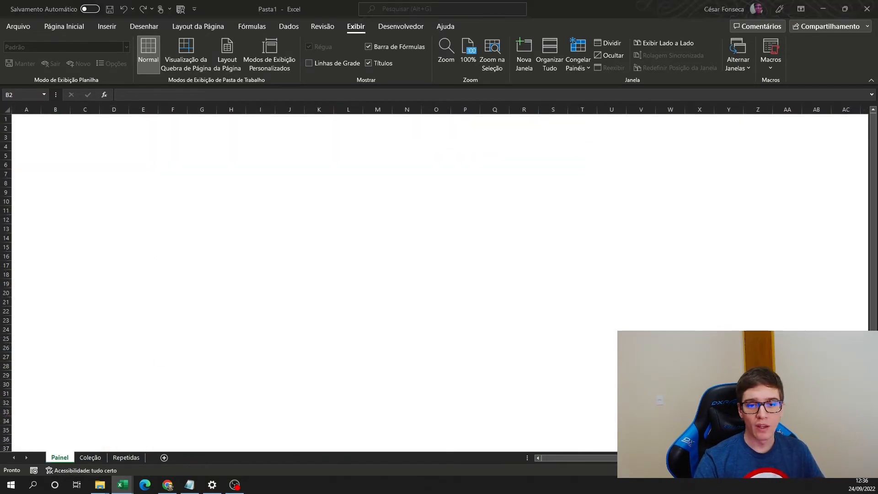
left_click(47, 131)
left_click(106, 25)
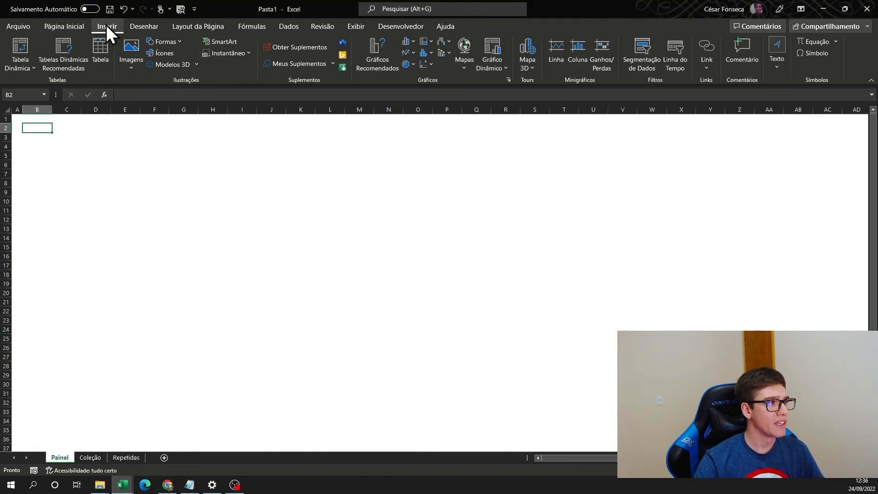
left_click(166, 97)
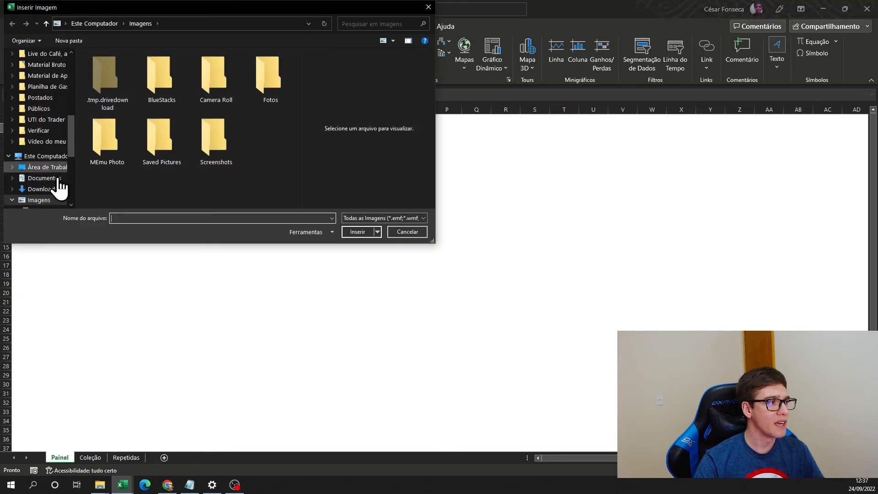
left_click(42, 189)
scroll(270, 137, "down", 3)
scroll(270, 136, "up", 1)
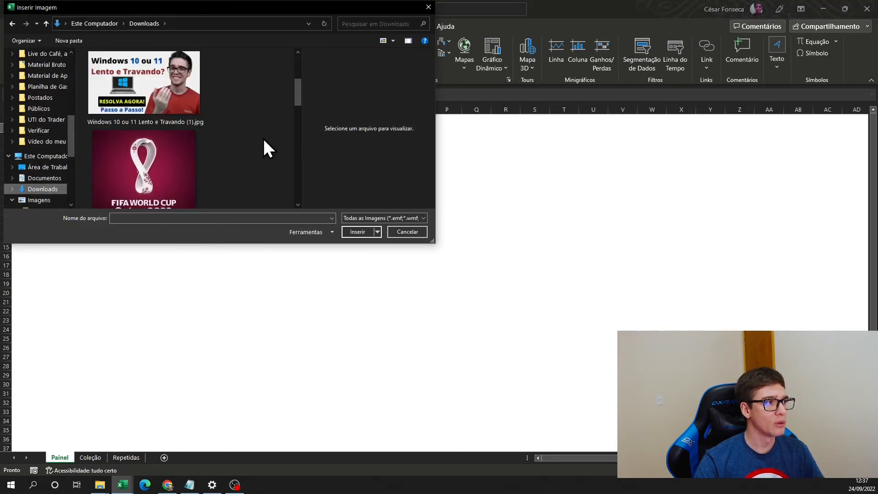
left_click(154, 165)
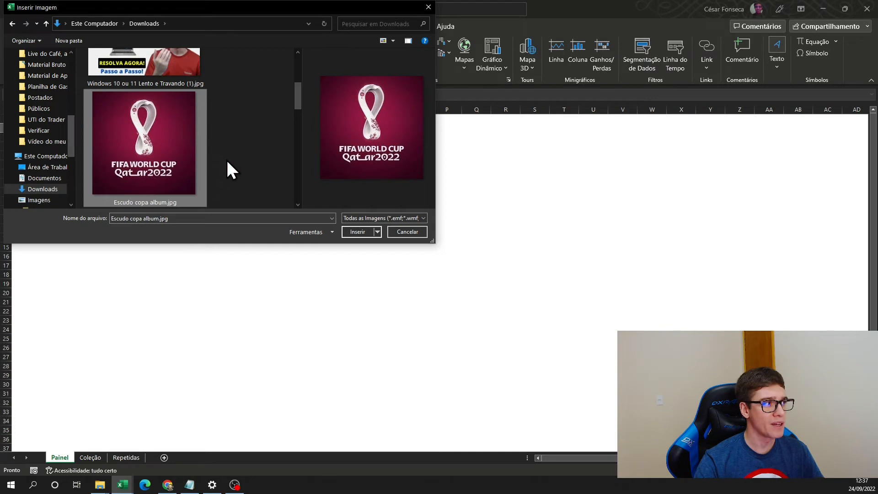
left_click(359, 233)
left_click(154, 182)
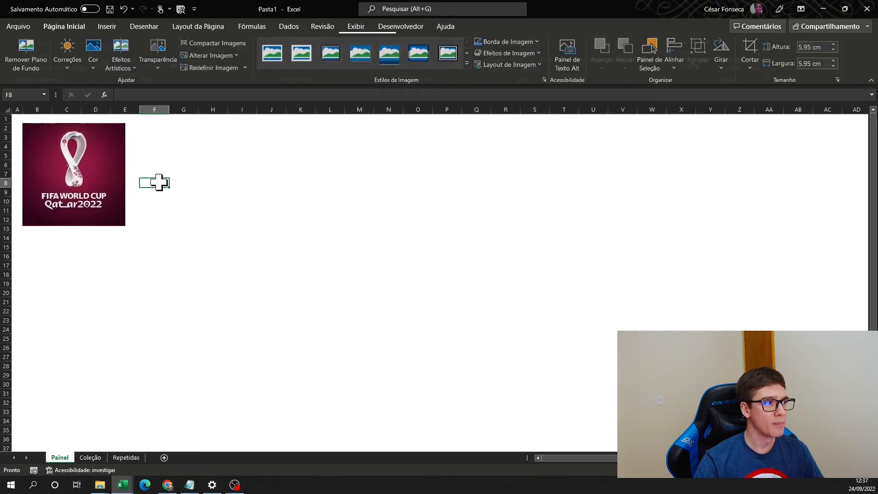
- Enter the labels Completas, Faltante and Total Álbum in cells G3 to G5
left_click(176, 138)
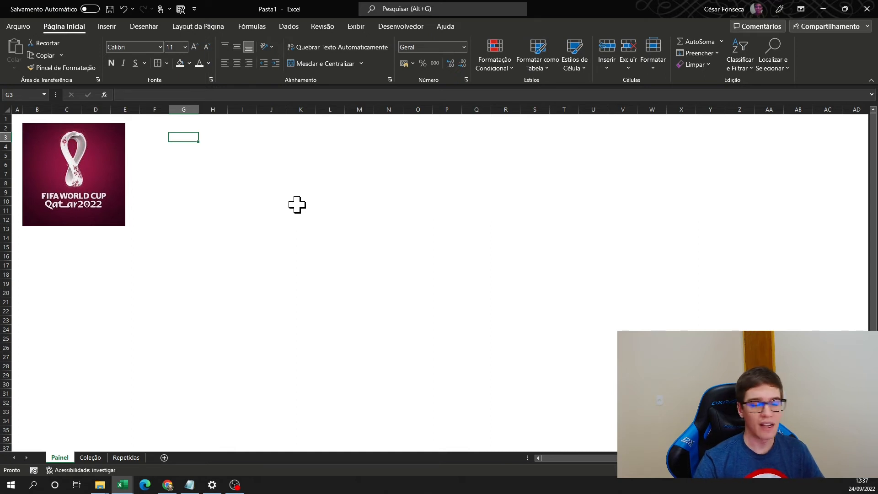
type("Completas")
key("Return")
type("F")
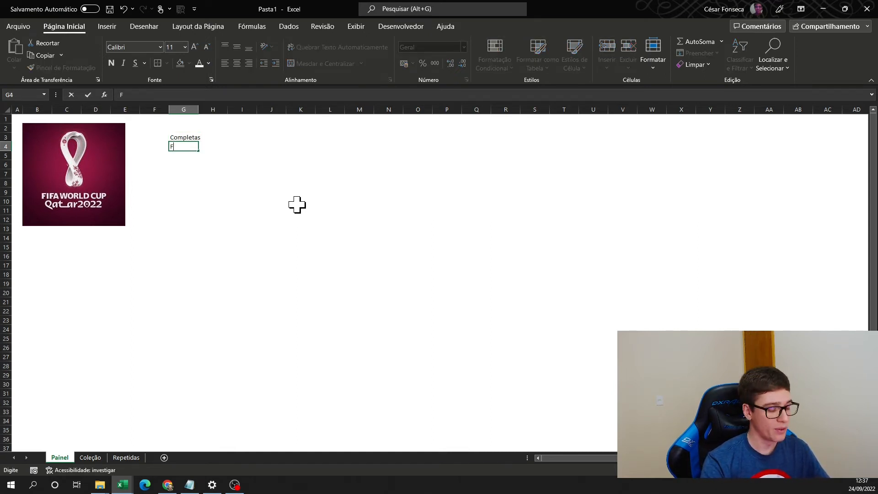
type("altan")
key("BackSpace")
type("ante")
key("Return")
type("Total Álbum")
key("Return")
key("Return")
- Enter the labels Repetidas in G7 and Investido Atual in G8, leaving row 6 blank
type("Repetidas")
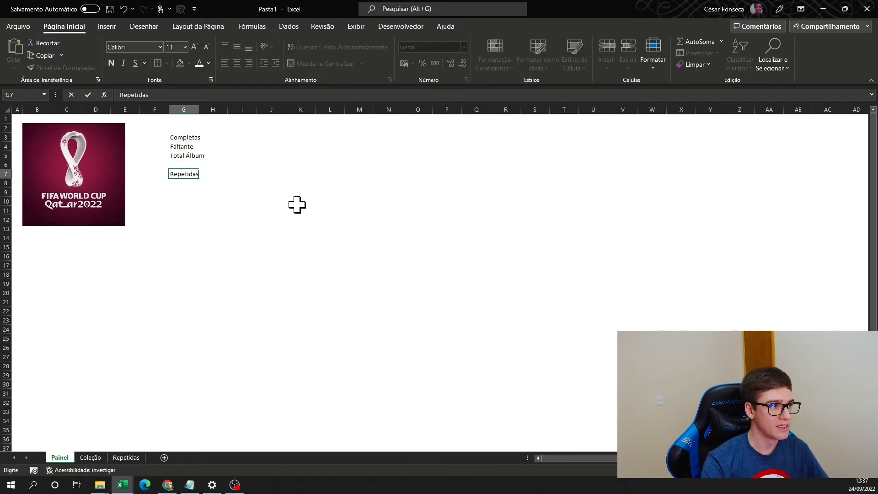
key("Return")
type("Investi")
key("Return")
key("Return")
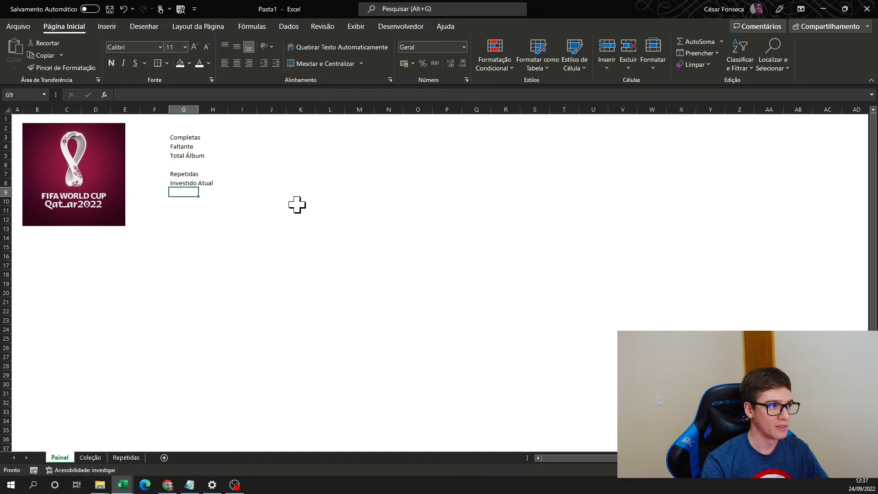
- Enter the labels À Investir, Sem repetidas and Com repetidas in cells G10 to G12
type("À Investir")
key("Return")
type("Sme")
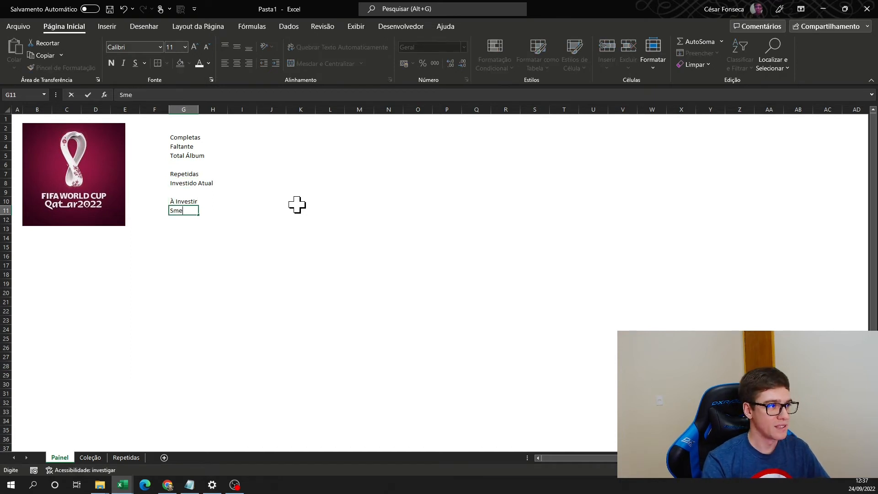
type(" repetidas")
key("Return")
type("Com")
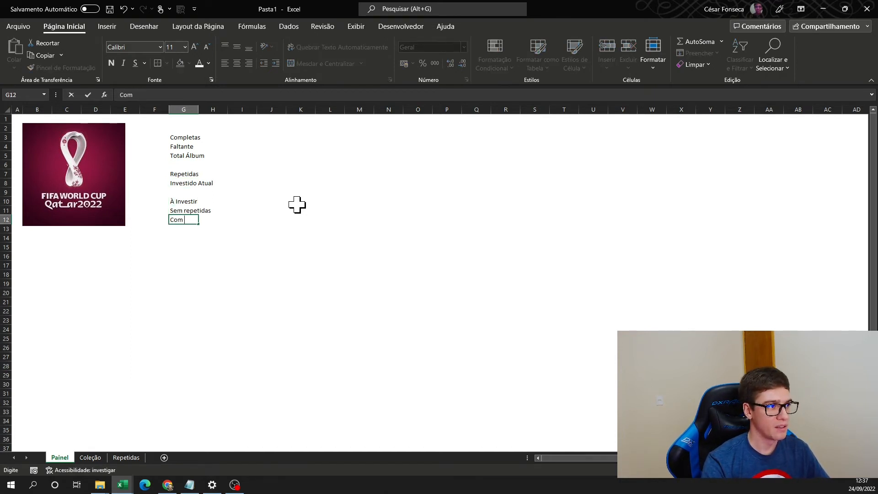
type(" repetidas")
- Format the range G3:N12 in bold with font size 22
left_click_drag(183, 137, 384, 221)
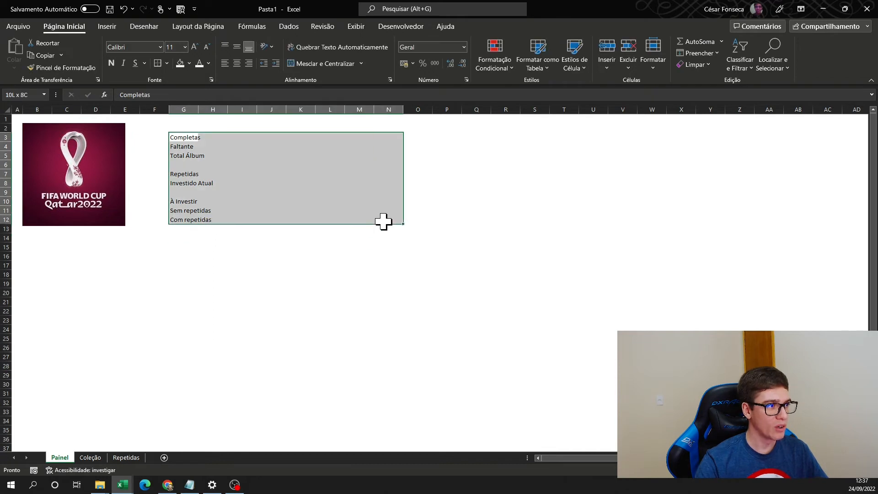
left_click(185, 46)
left_click(174, 164)
left_click_drag(204, 141, 376, 297)
key("ctrl+n")
left_click_drag(183, 143, 393, 300)
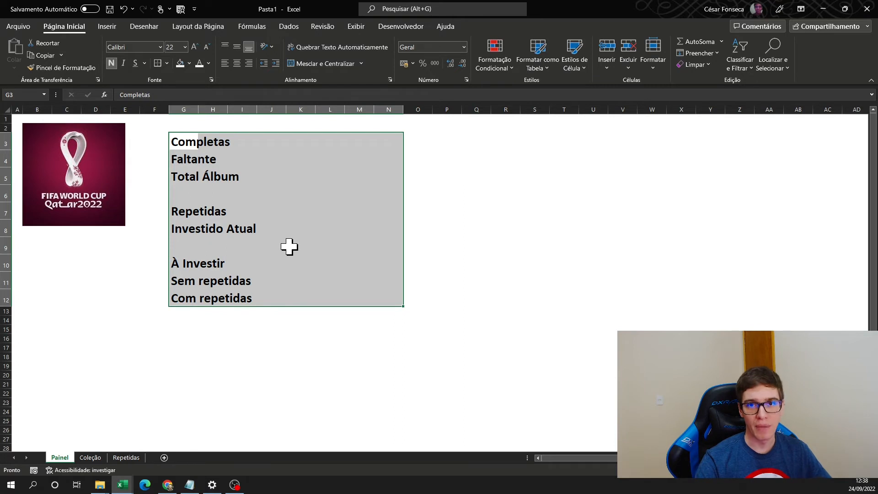
left_click(111, 64)
left_click(111, 64)
left_click(329, 160)
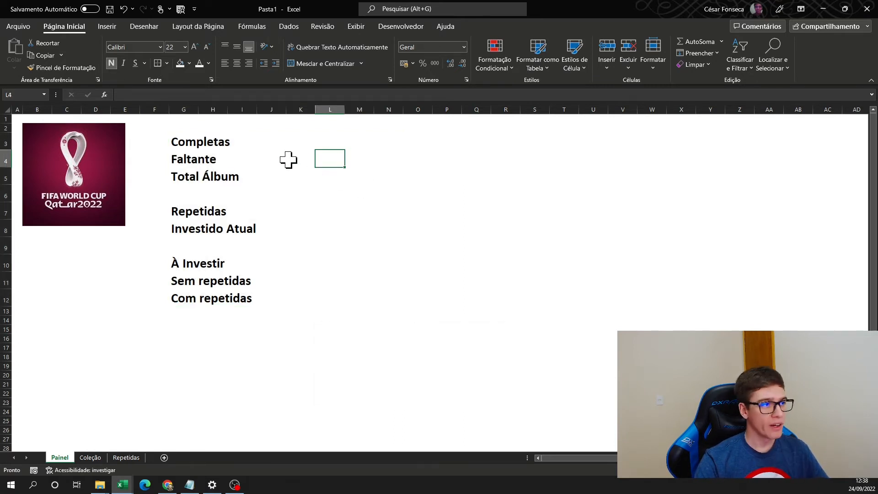
- Widen column G to fit the labels and widen column H for the values
left_click(275, 141)
left_click(257, 109)
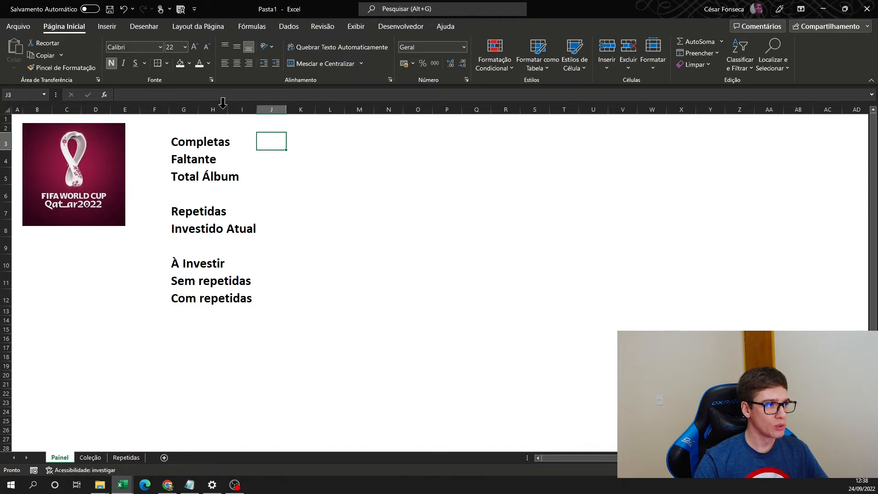
left_click_drag(194, 109, 309, 111)
left_click(276, 109)
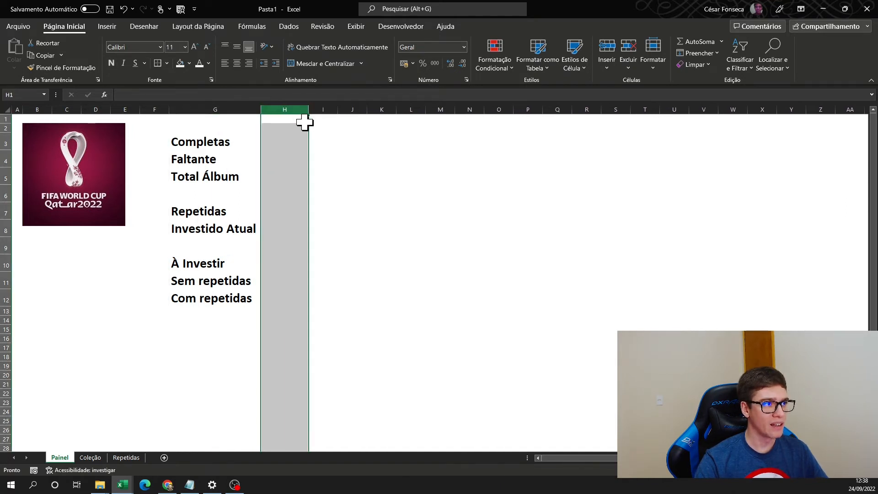
left_click(287, 145)
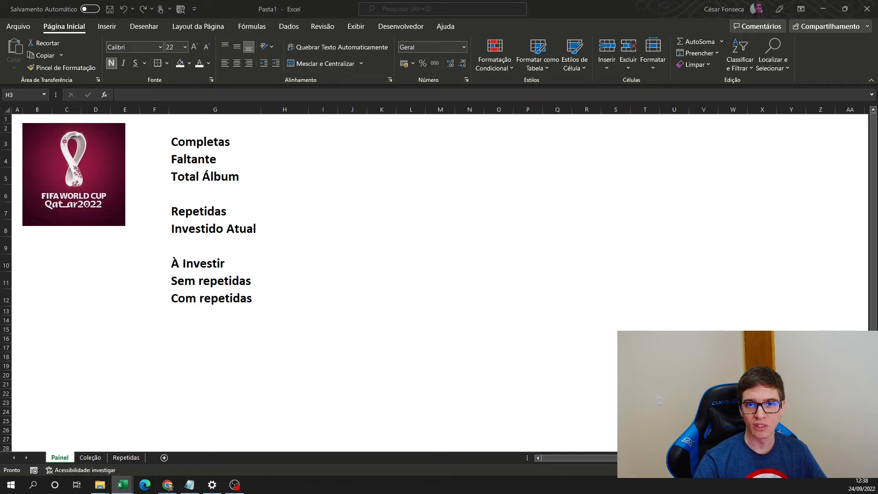
- Count the completed stickers in H3 with the formula =CONT.SE(Coleção!E3:X38;"S")
left_click(294, 142)
type("=")
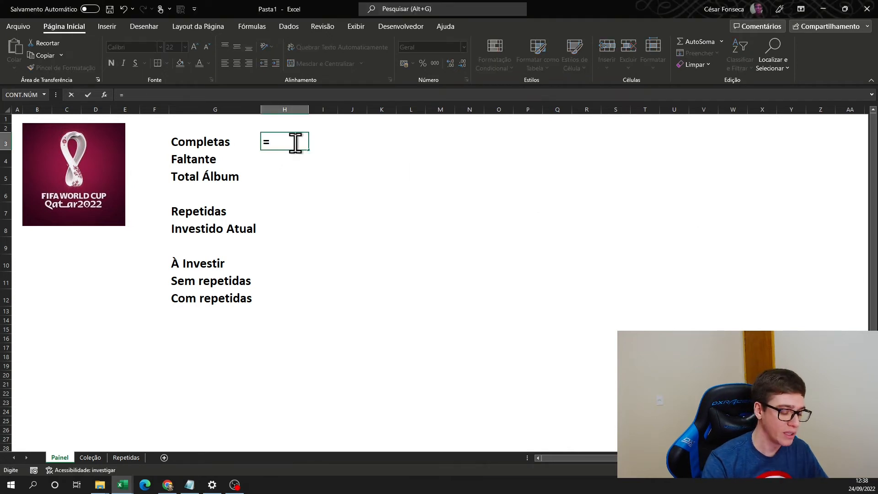
type("cont.se")
key("Tab")
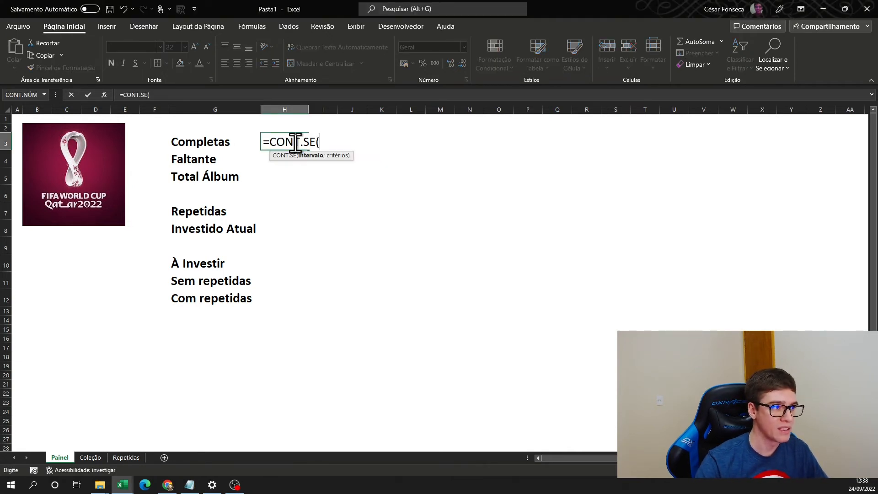
left_click(90, 458)
left_click_drag(120, 146, 566, 405)
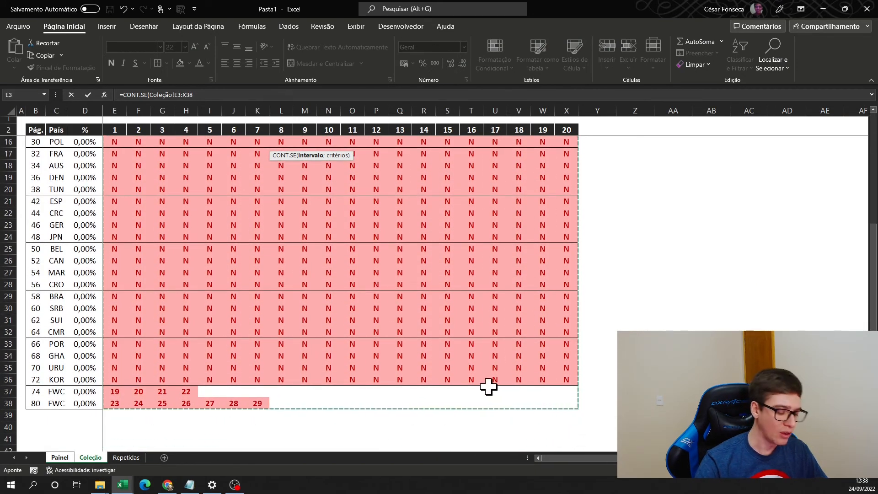
type(";\"S")
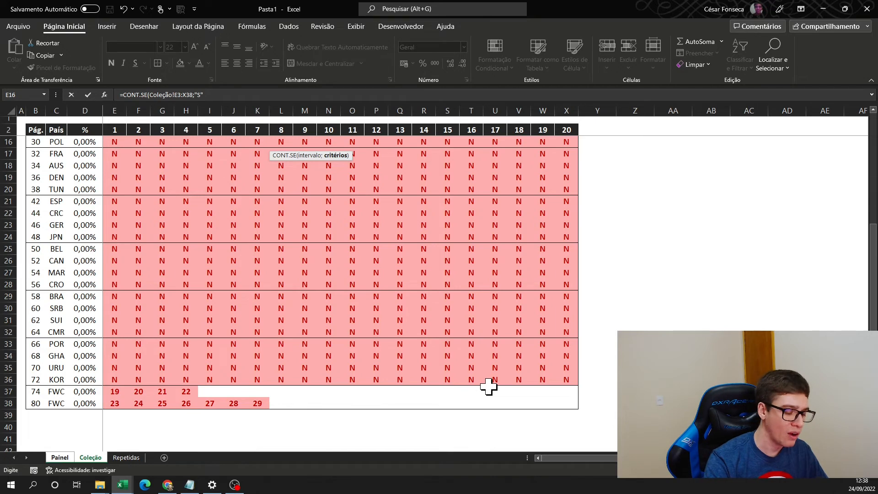
key("Return")
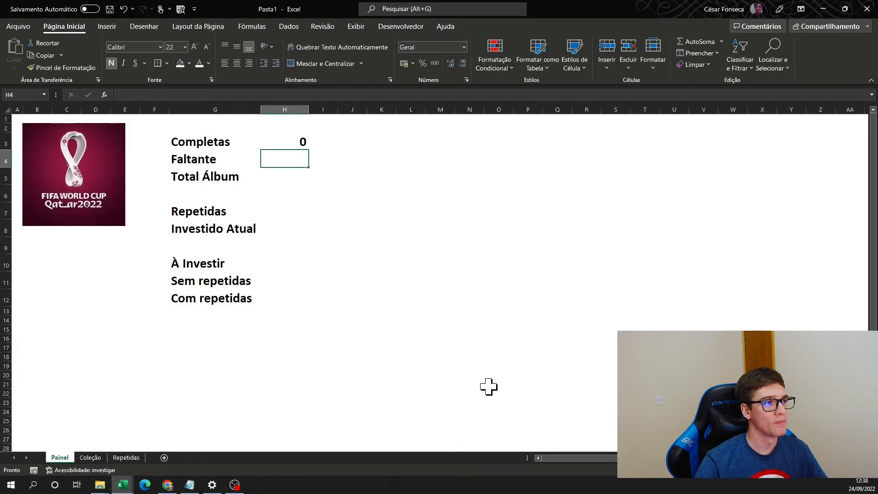
- Centre the Completas value in H3 horizontally and vertically and colour its text green
left_click(303, 141)
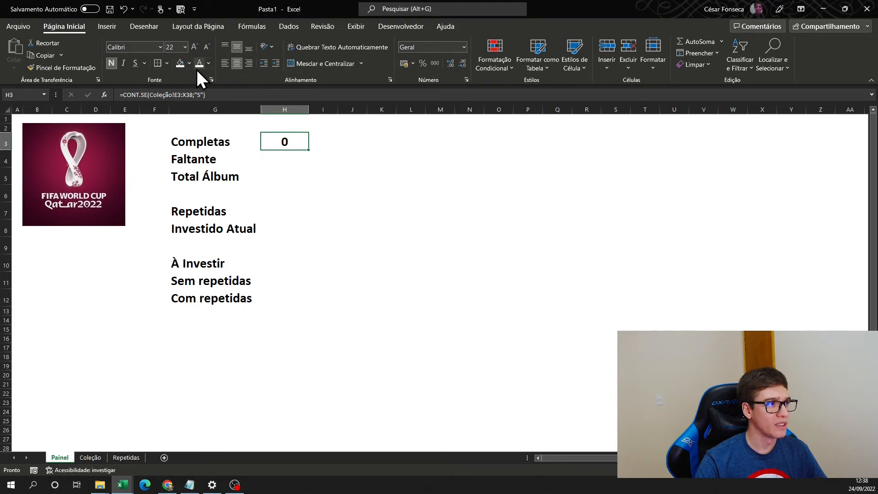
left_click(210, 63)
left_click(240, 172)
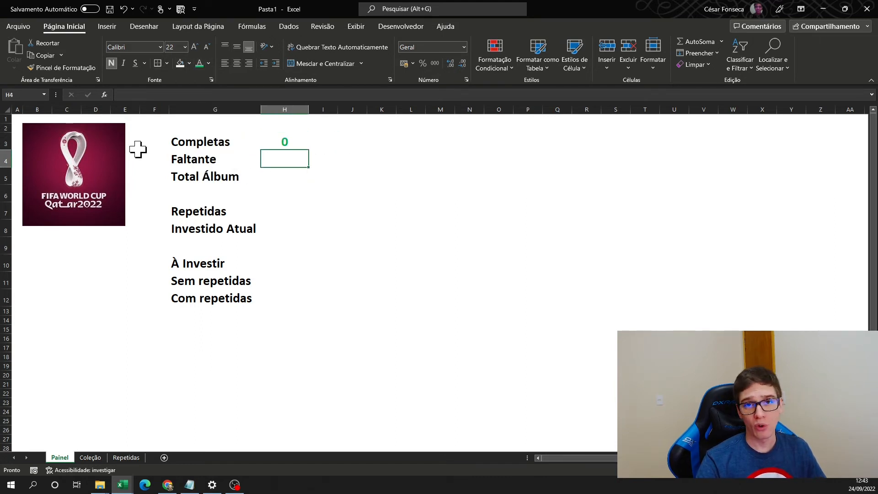
- Enter 670 as Total Álbum in H5 and calculate Faltante in H4 with =H5-H3
key("Return")
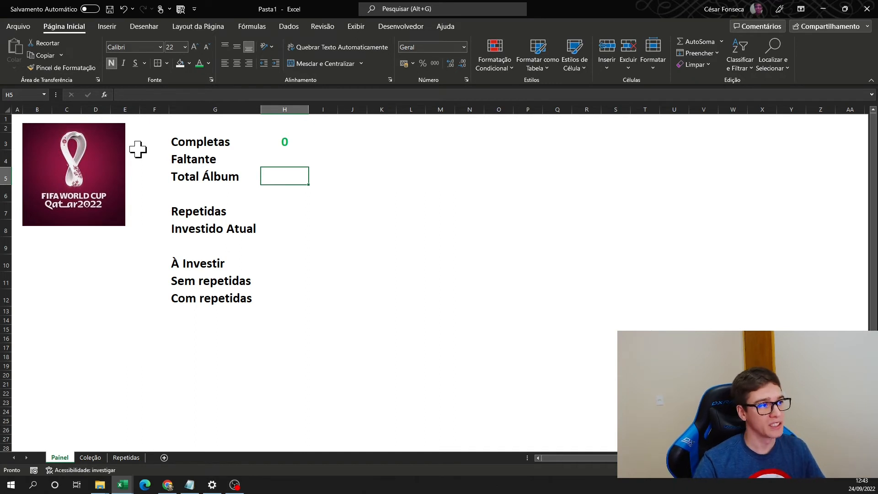
type("670")
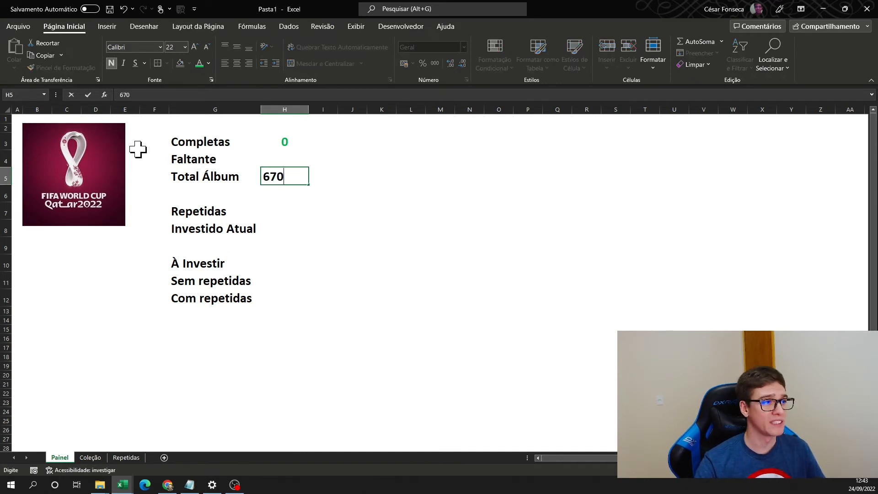
key("Up")
type("=")
key("Down")
type("-")
key("Up")
key("Return")
- Centre the values in H3:H5 horizontally and vertically
key("Up")
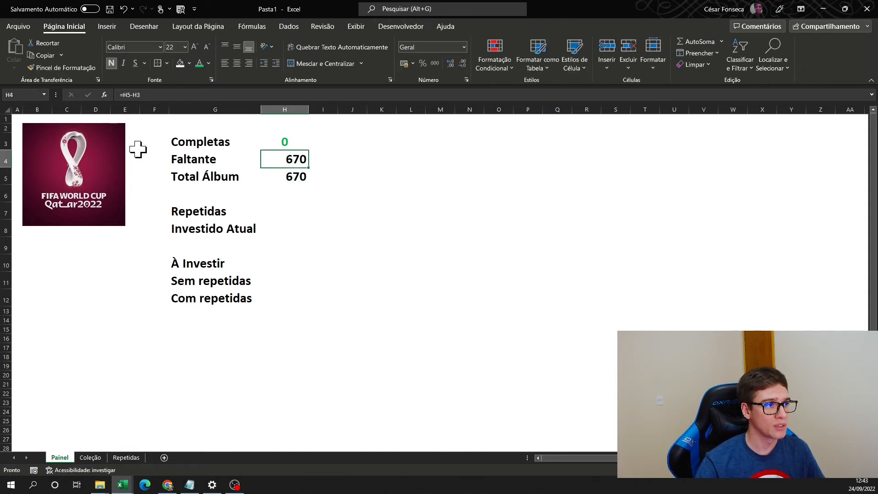
key("Up")
key("shift+Down")
key("shift+Down")
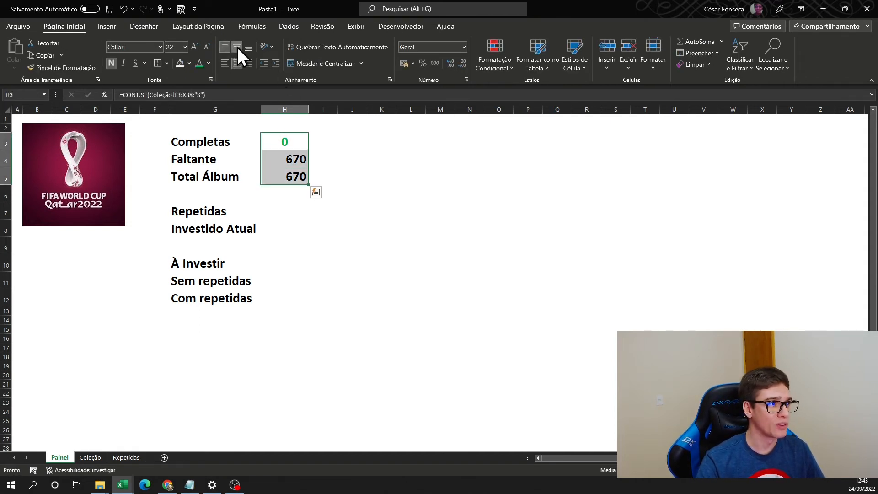
left_click(236, 64)
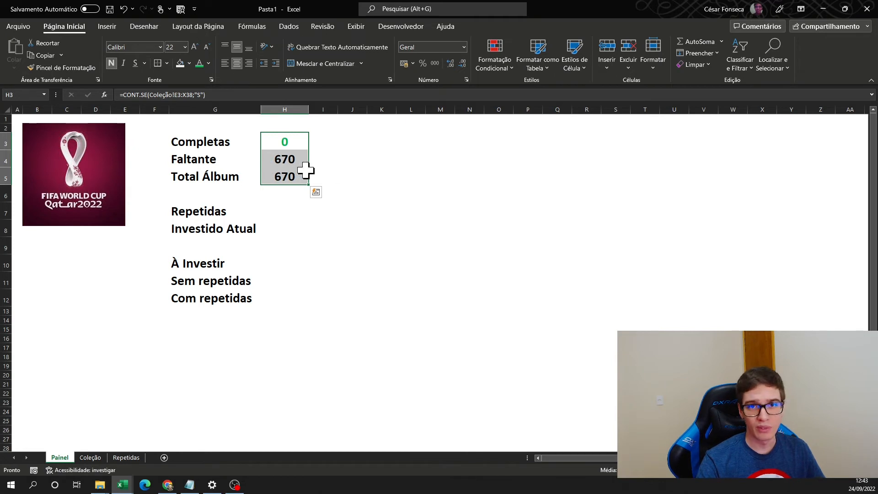
- Colour the Faltante value in H4 dark red and the Total Álbum value in H5 dark blue
left_click(297, 155)
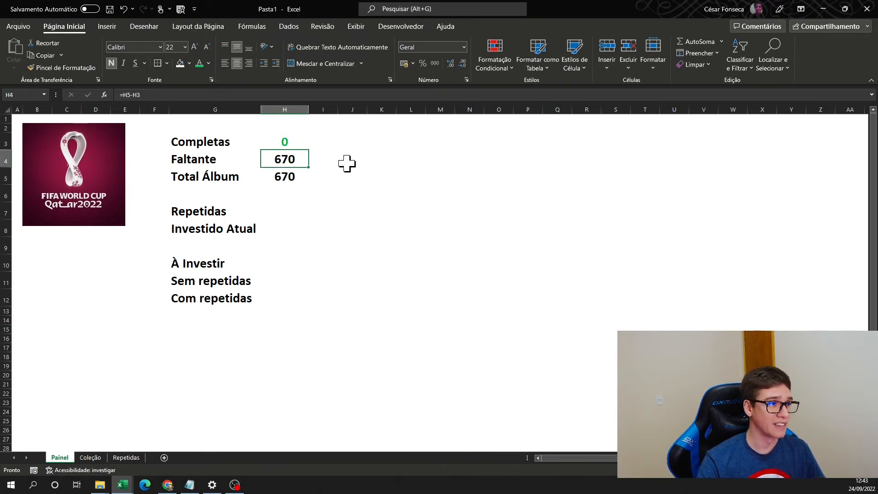
left_click(208, 63)
left_click(199, 173)
left_click(296, 177)
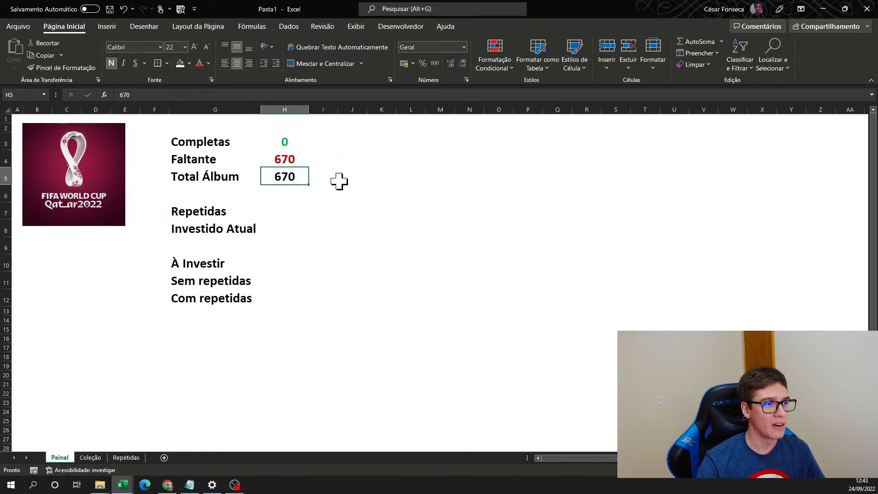
left_click(209, 64)
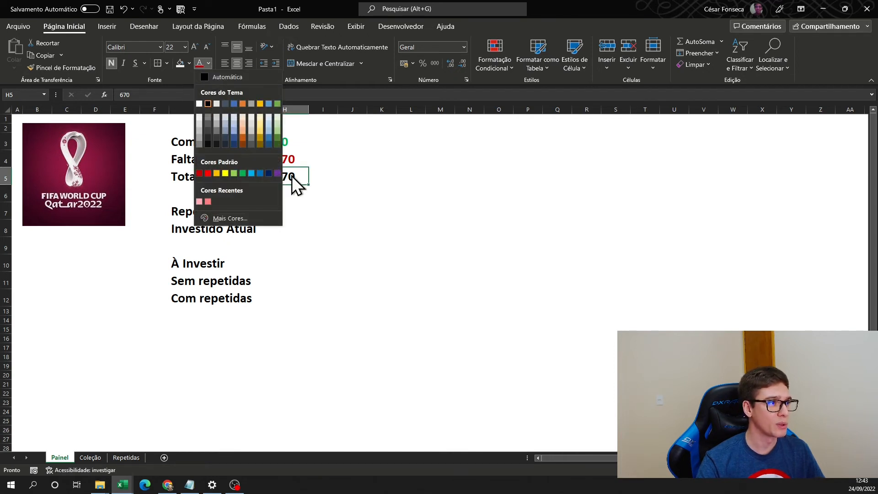
left_click(269, 173)
- Widen column I and calculate the completed share in I3 with =H3/$H$5
left_click(323, 141)
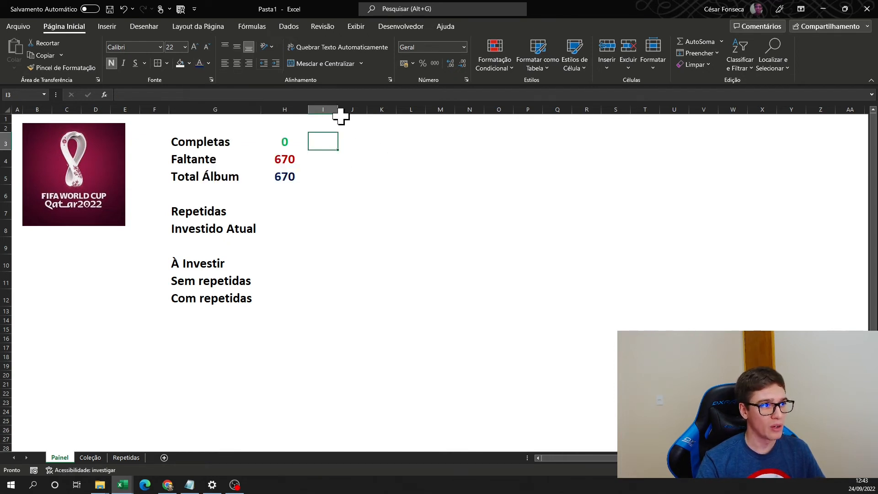
left_click_drag(338, 110, 354, 110)
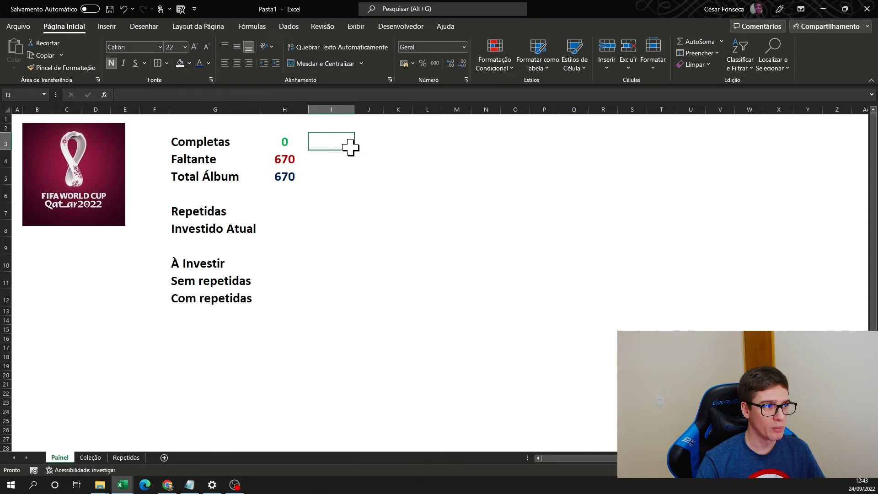
type("=")
key("Left")
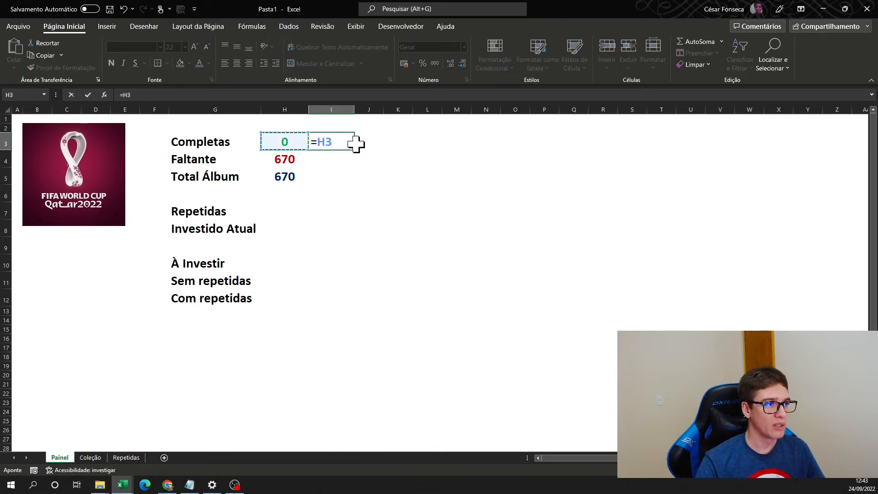
type("/")
left_click(284, 178)
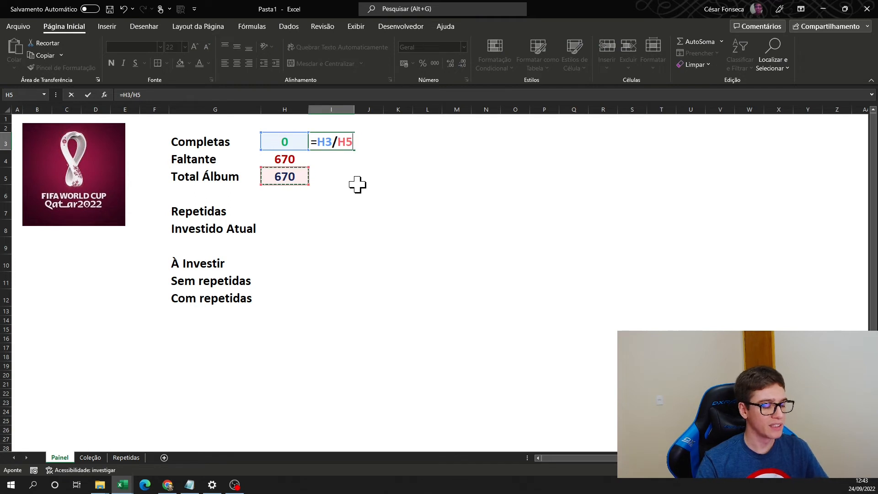
key("F4")
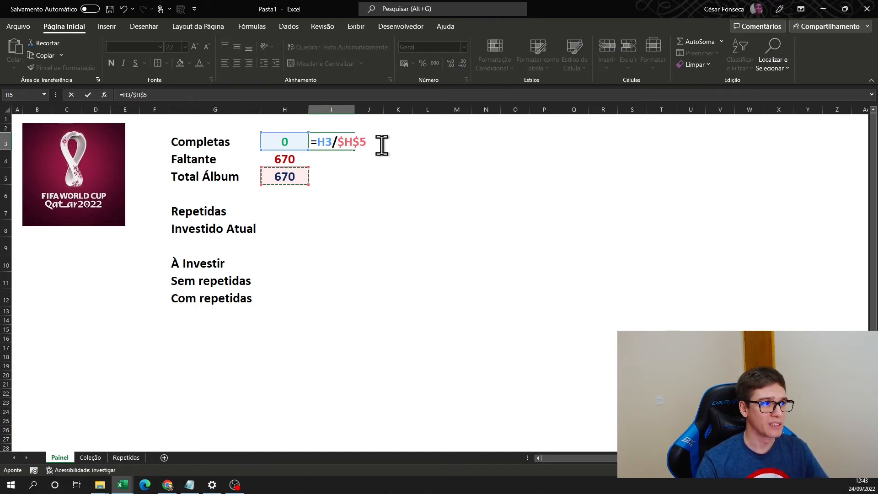
key("Return")
key("Up")
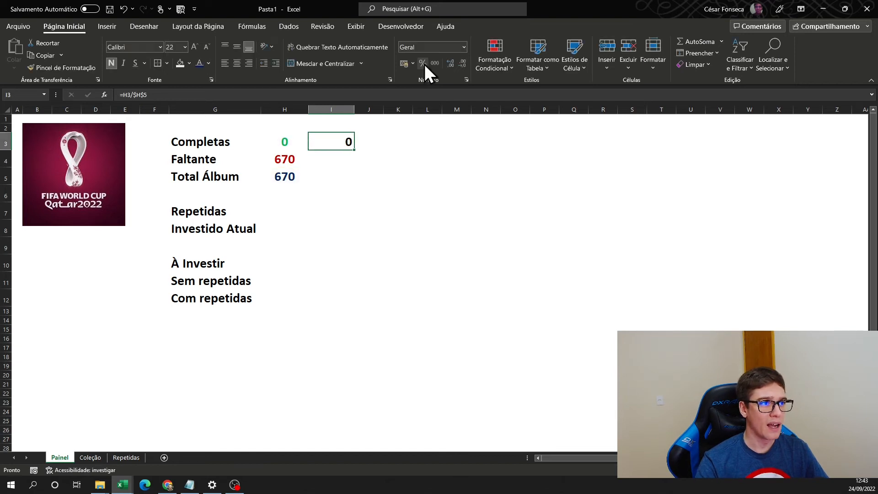
- Format I3 as a percentage with two decimals, centred horizontally and vertically, in green text
left_click(424, 64)
left_click(450, 64)
left_click(450, 64)
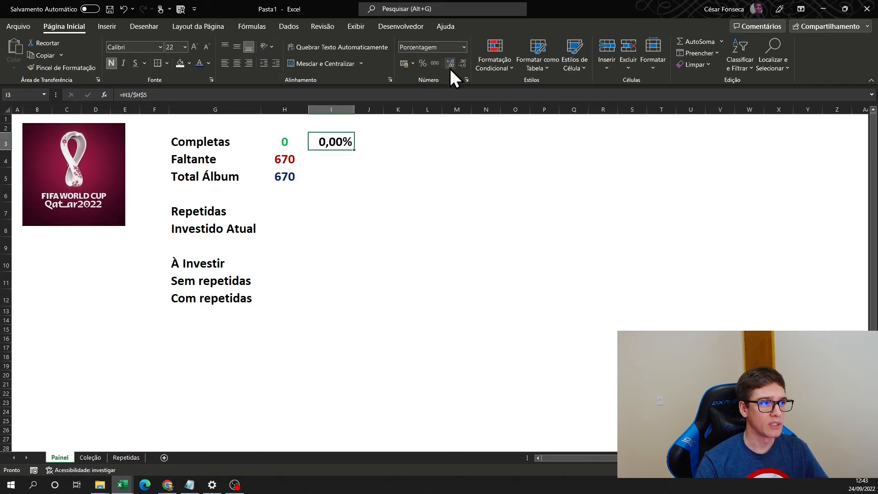
left_click(239, 47)
left_click(237, 62)
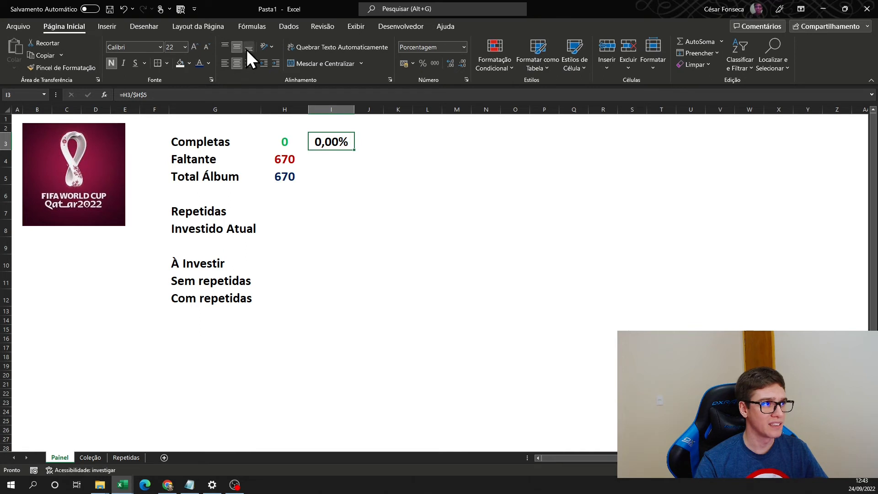
left_click(209, 63)
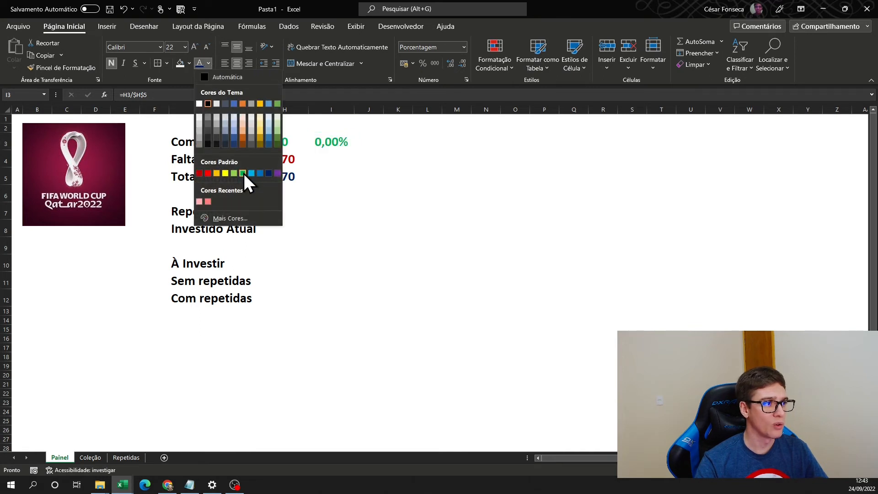
left_click(243, 174)
- Copy the percentage formula from I3 down to I4 for the Faltante row
left_click(343, 157)
left_click(348, 147)
left_click_drag(355, 151, 341, 160)
left_click(362, 173)
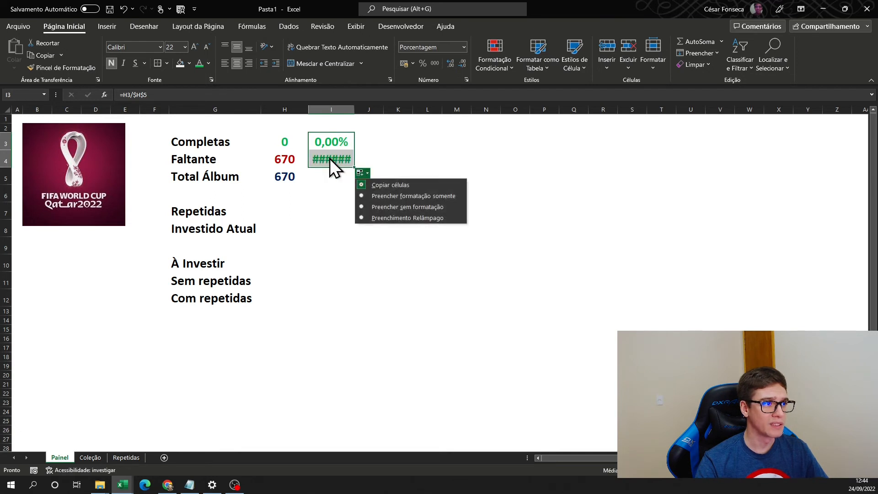
- Format the Faltante share in I4 as a percentage without decimals and colour it dark red
left_click(331, 158)
left_click(423, 63)
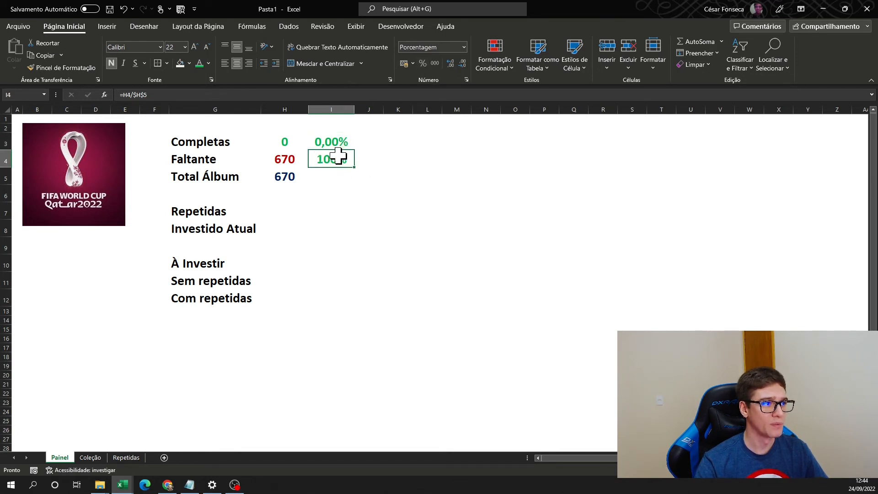
left_click(209, 64)
left_click(204, 172)
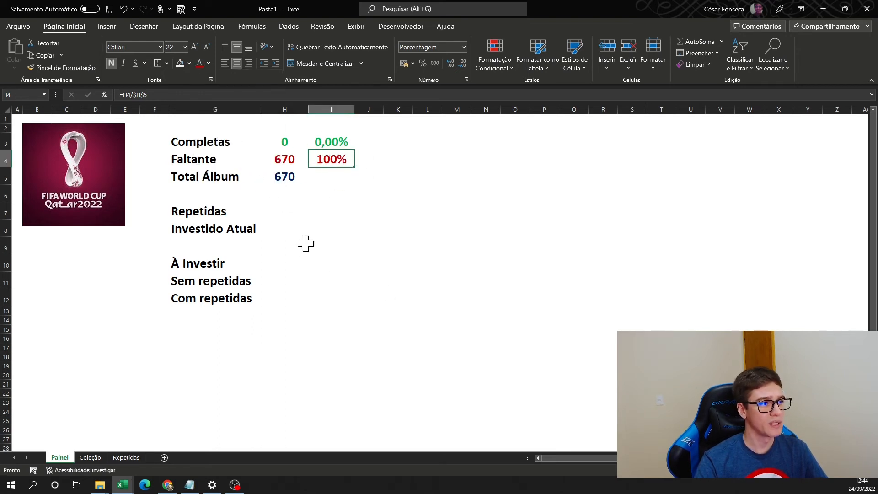
- Widen column G slightly and fill the Repetidas value in H7 with a centred =Repetidas!C36 reference
left_click(294, 210)
left_click_drag(262, 108, 267, 109)
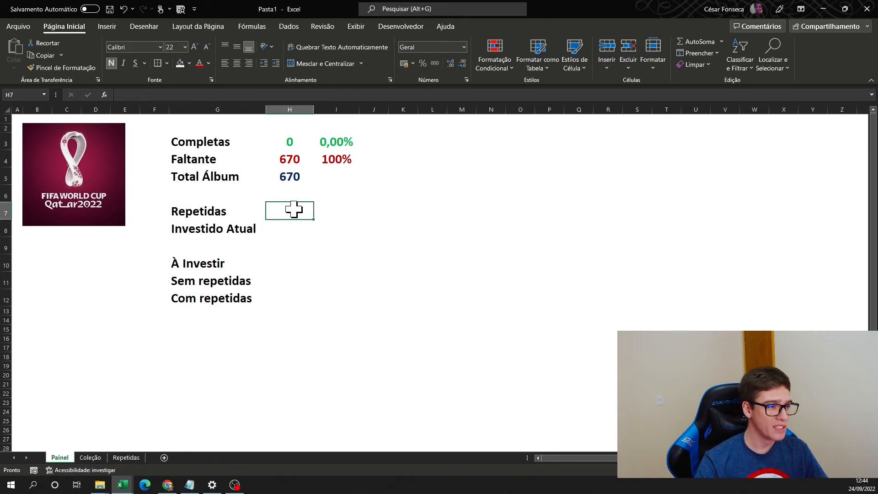
type("=")
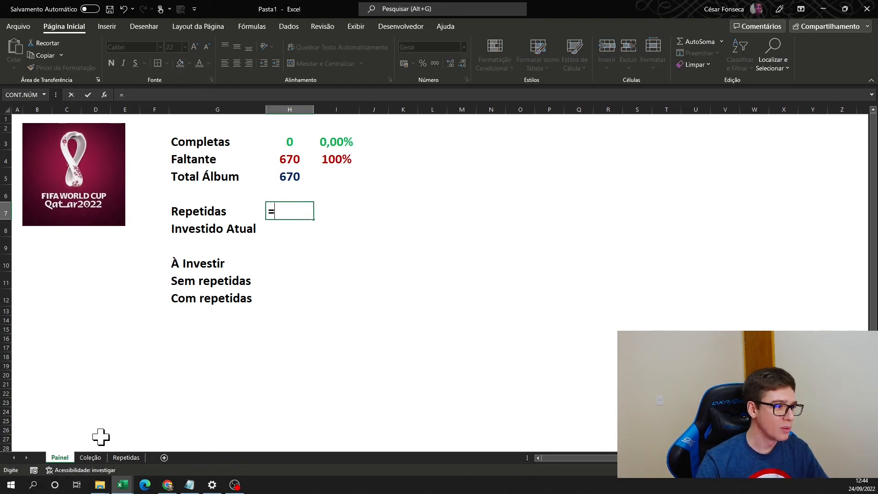
left_click(128, 458)
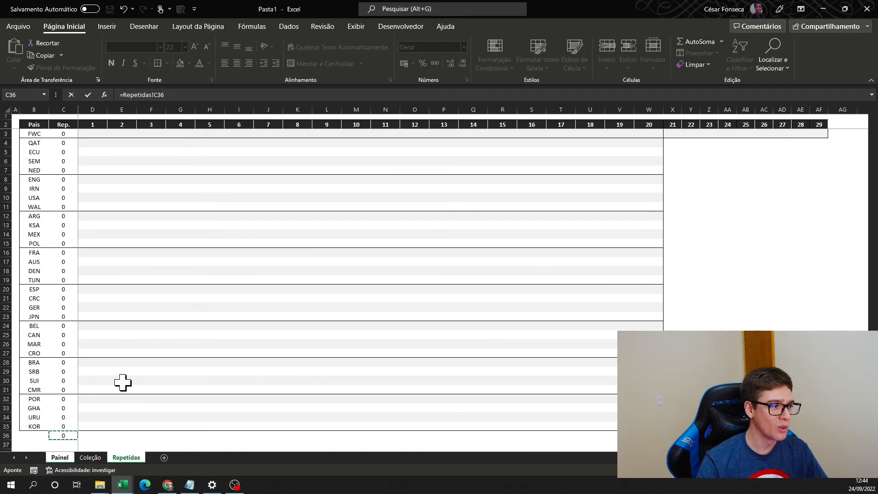
key("Return")
left_click(296, 215)
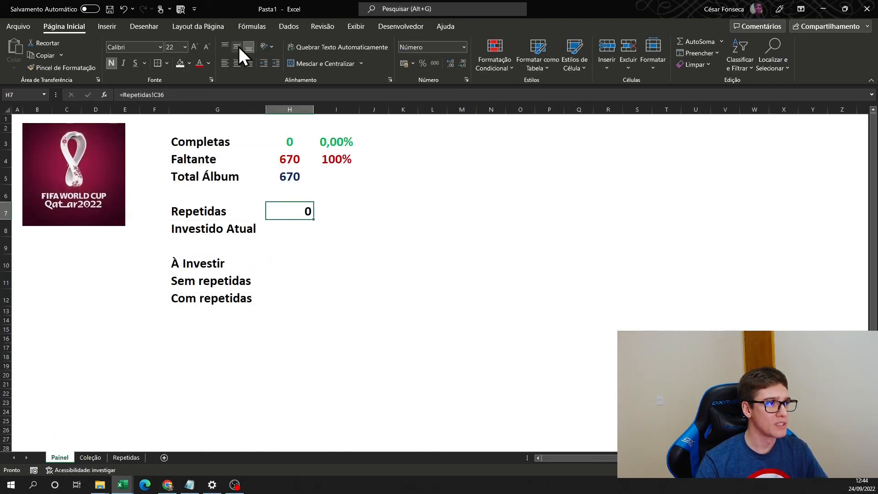
left_click(237, 58)
- Select cell H8 for the Investido Atual value
left_click(298, 228)
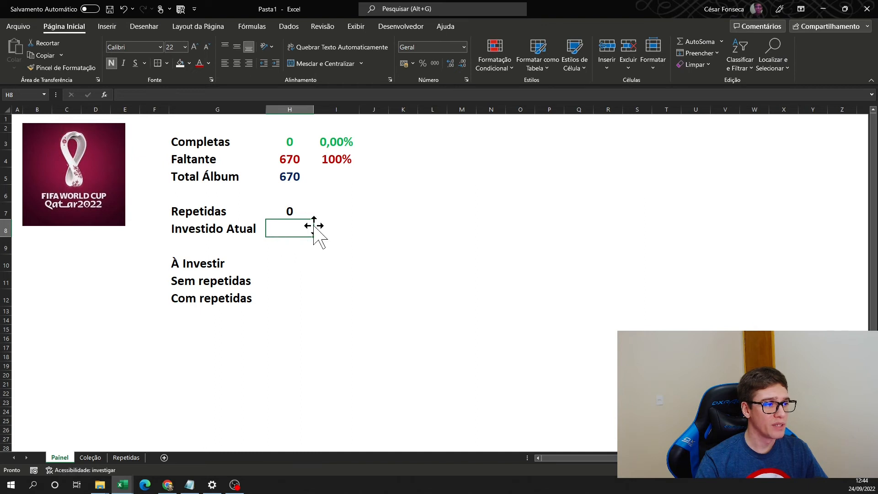
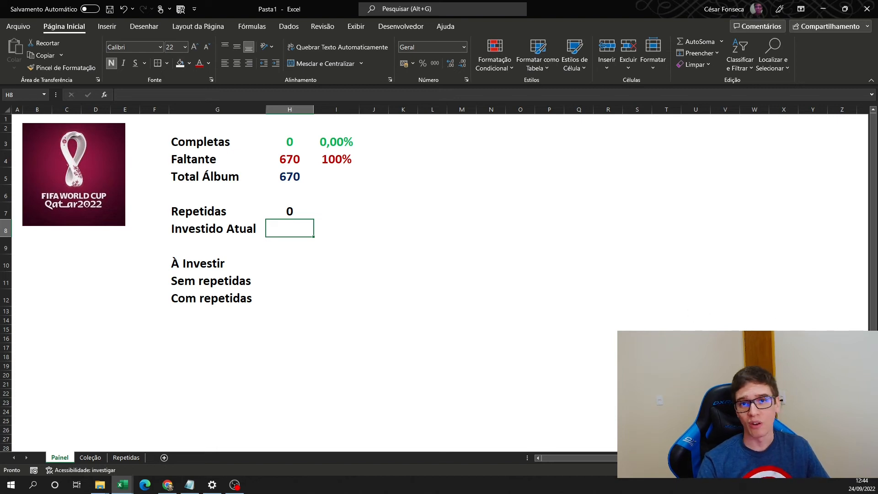
- Calculate Investido Atual in H8 with the formula =(H3+H7)/5*4 and apply the thousands separator format
left_click(294, 227)
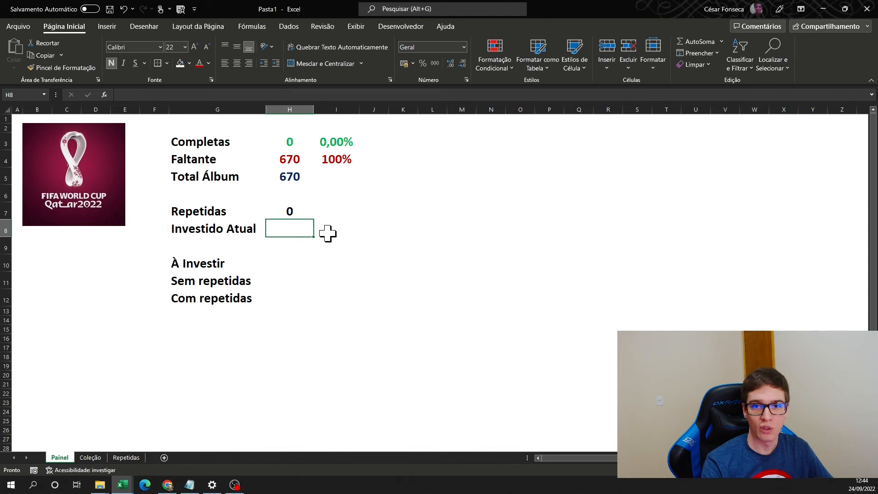
type("=(")
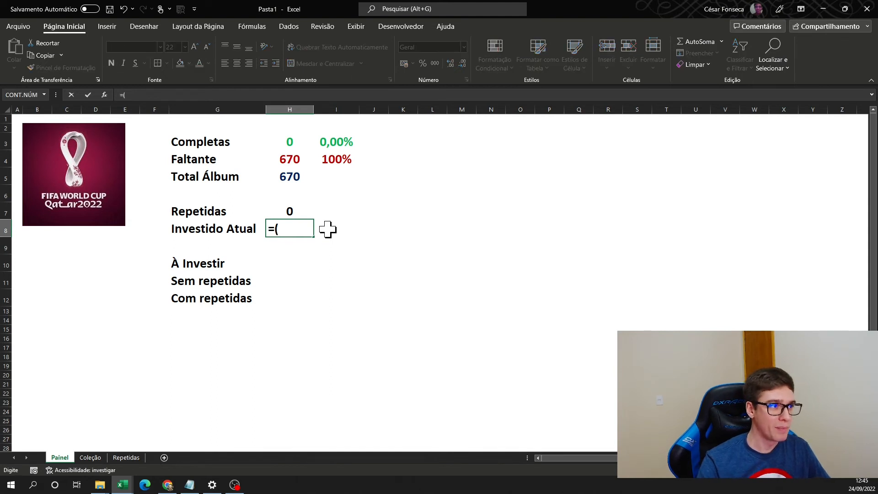
left_click(289, 142)
type("+")
left_click(288, 210)
type(")/5*4")
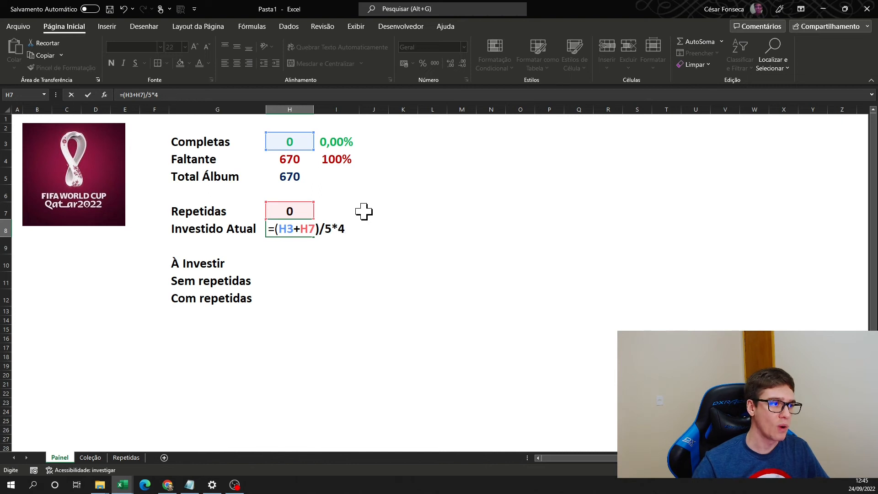
key("Return")
key("Up")
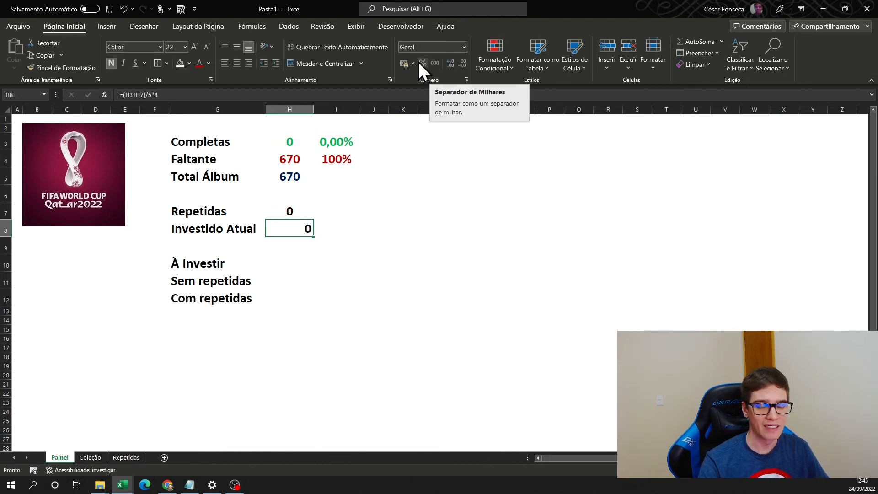
left_click(403, 67)
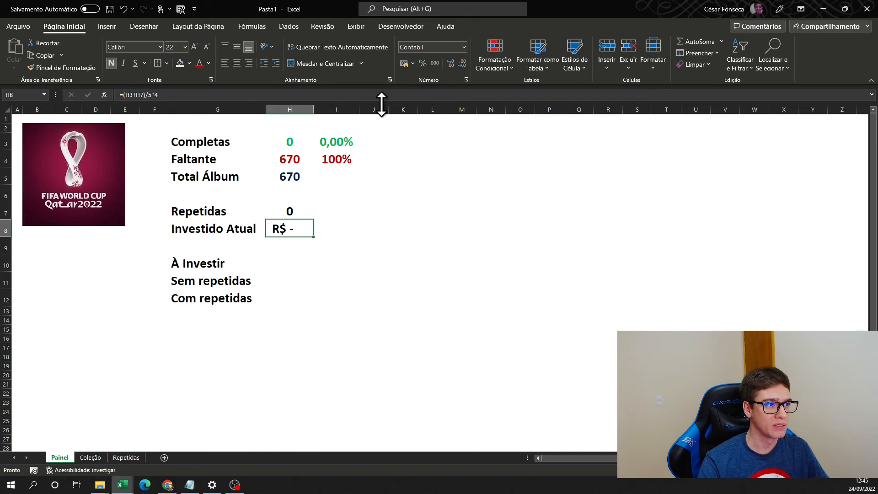
left_click(435, 63)
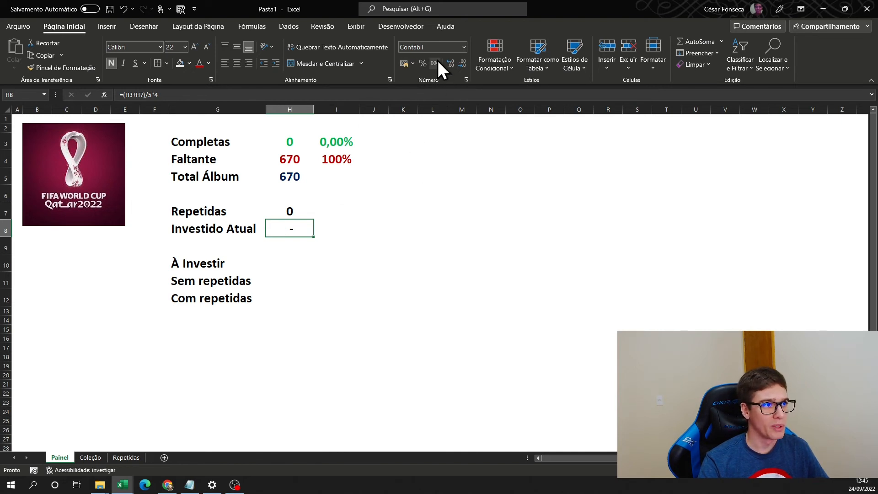
- Calculate the Sem repetidas investment in H11 with the formula =H4/5*4
left_click(290, 280)
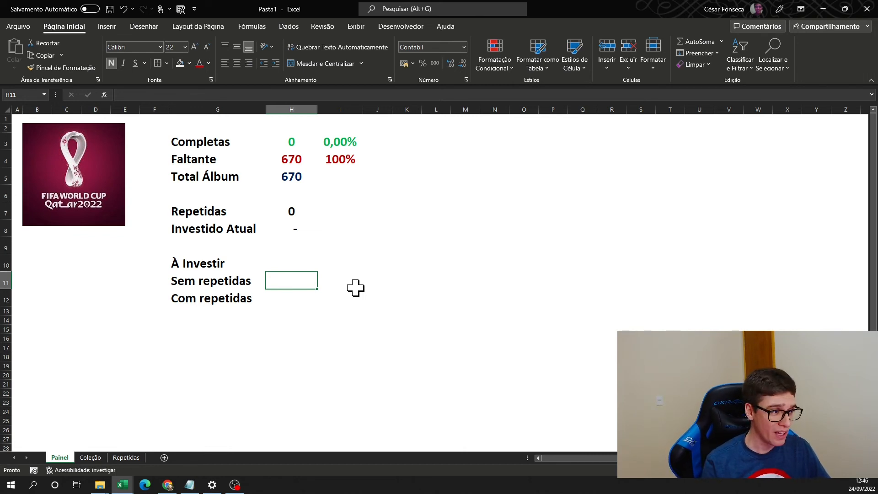
type("=")
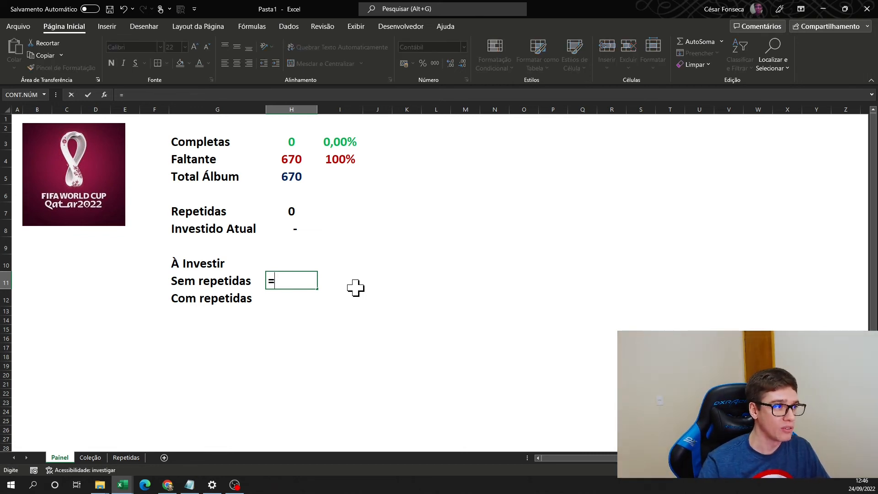
left_click(301, 158)
type("/5*4")
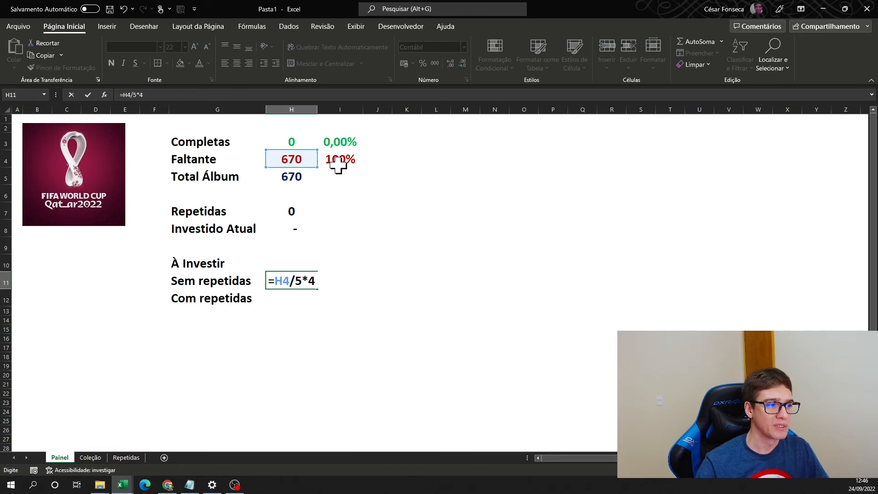
key("Return")
key("Up")
- Remove the bold from the Sem repetidas value in H11 and from the Repetidas and Investido Atual values in H7:H8
left_click(299, 298)
left_click(300, 281)
left_click(309, 280)
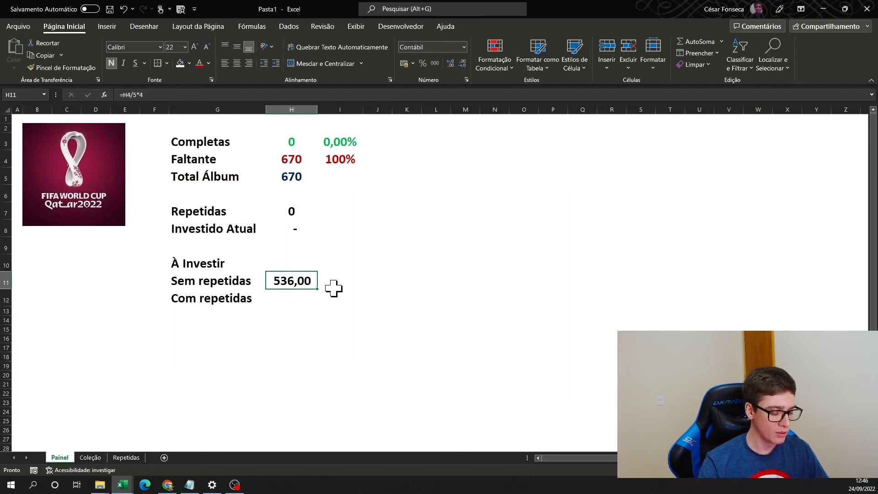
key("ctrl+n")
left_click(313, 296)
left_click_drag(293, 211, 302, 226)
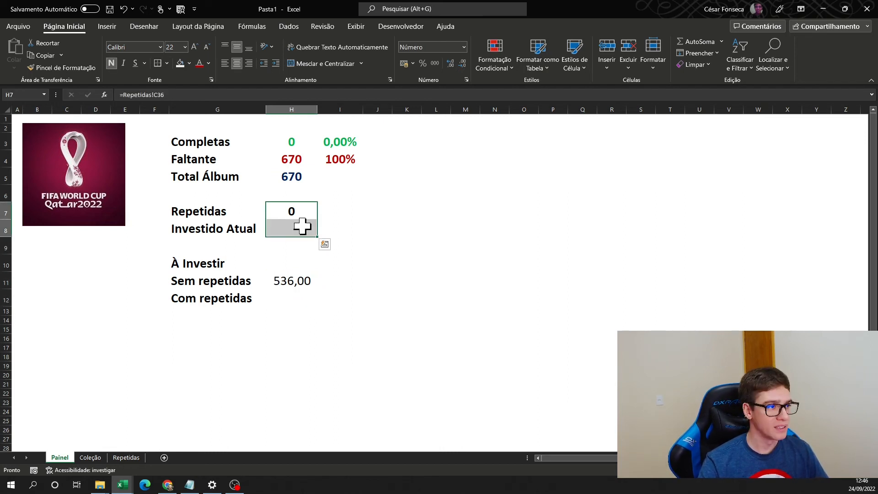
key("ctrl+n")
- Calculate the Com repetidas investment in H12 with the formula =(H4-H7)/5*4
left_click(312, 295)
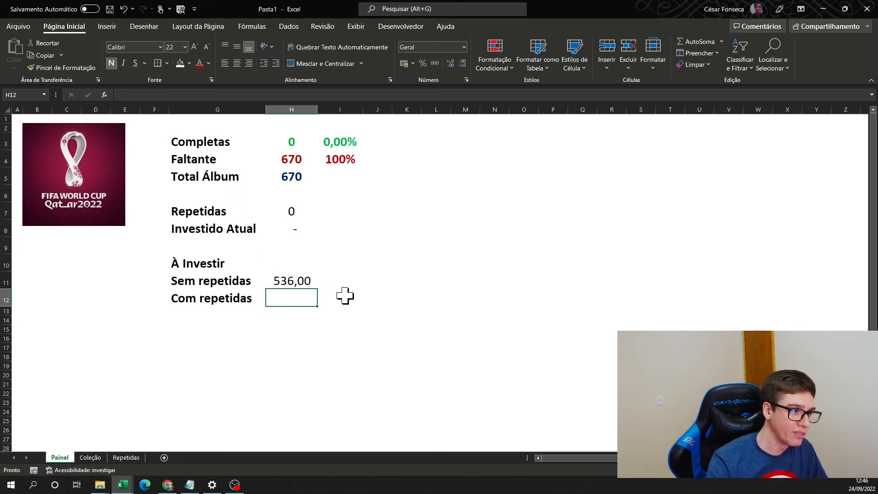
type("=")
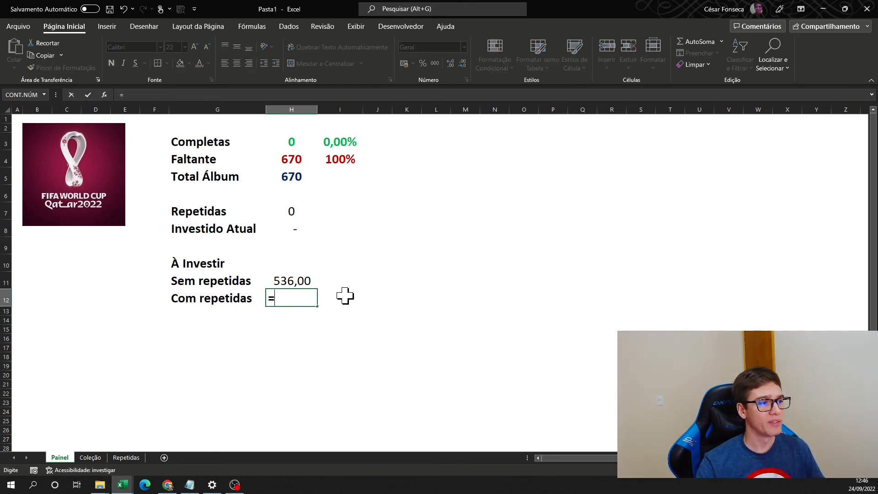
type("(")
left_click(292, 159)
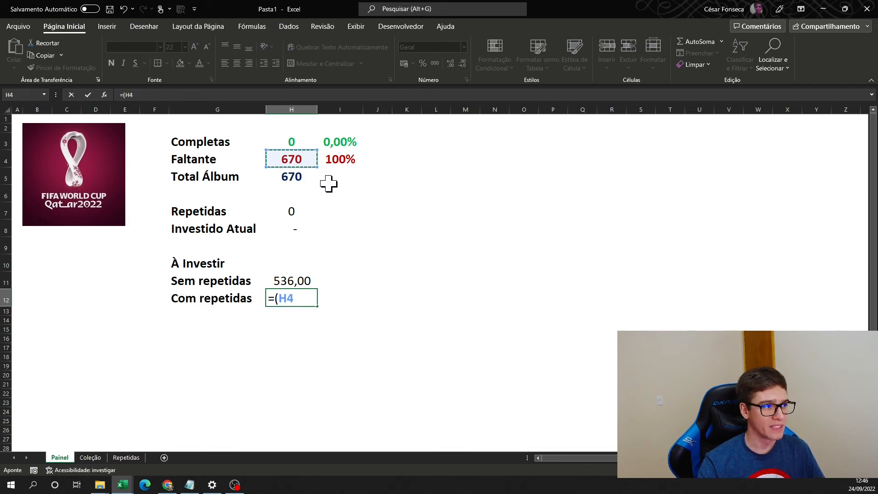
type("-")
left_click(277, 208)
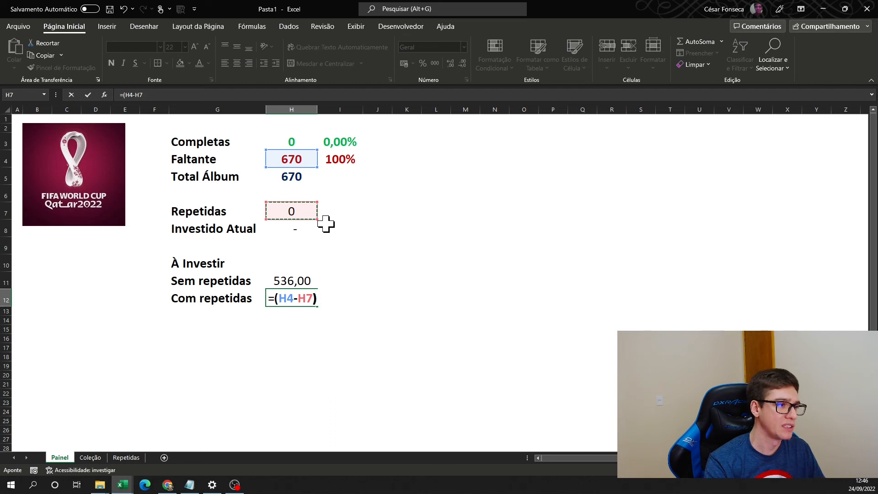
type(")")
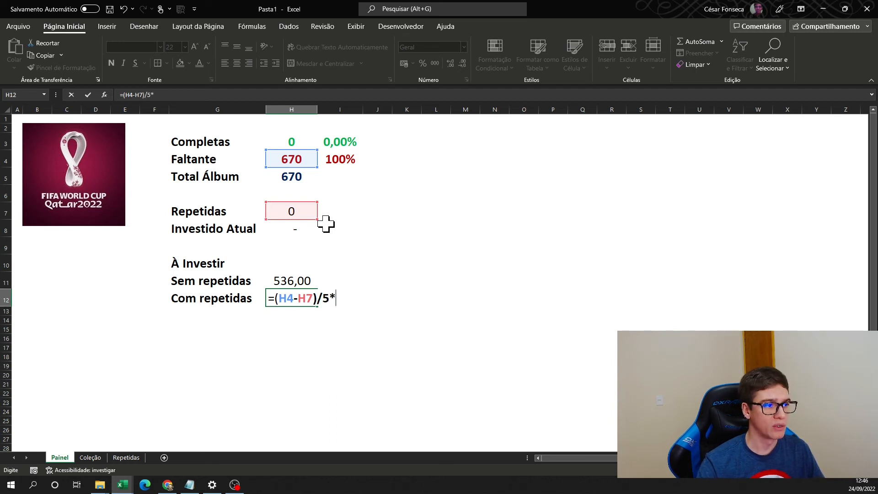
key("Return")
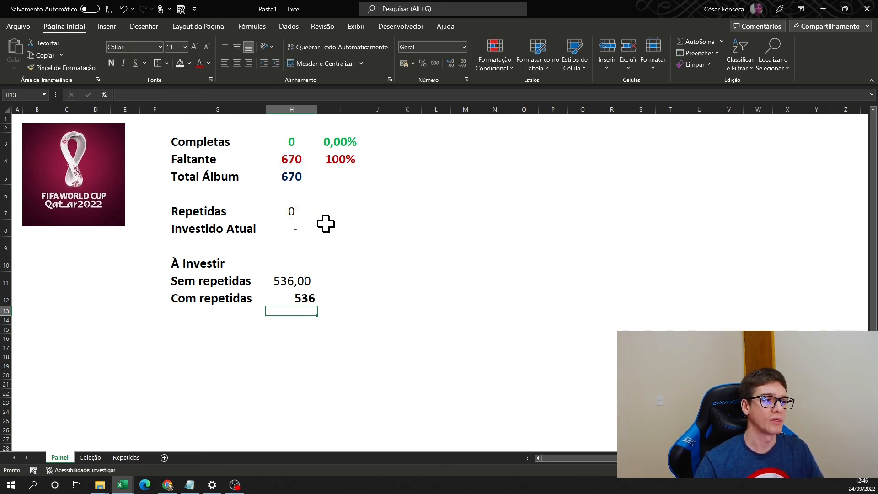
- Apply the thousands separator format to the Com repetidas value in H12 and remove its bold
key("Up")
left_click(435, 63)
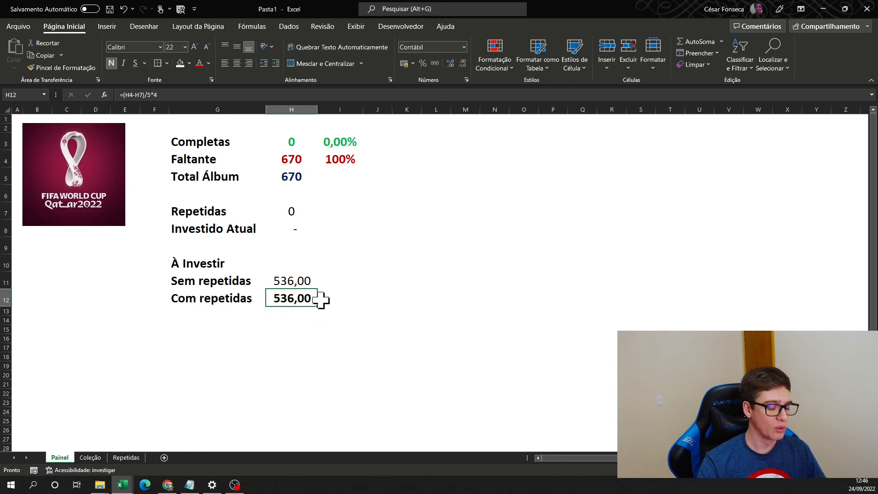
key("ctrl+n")
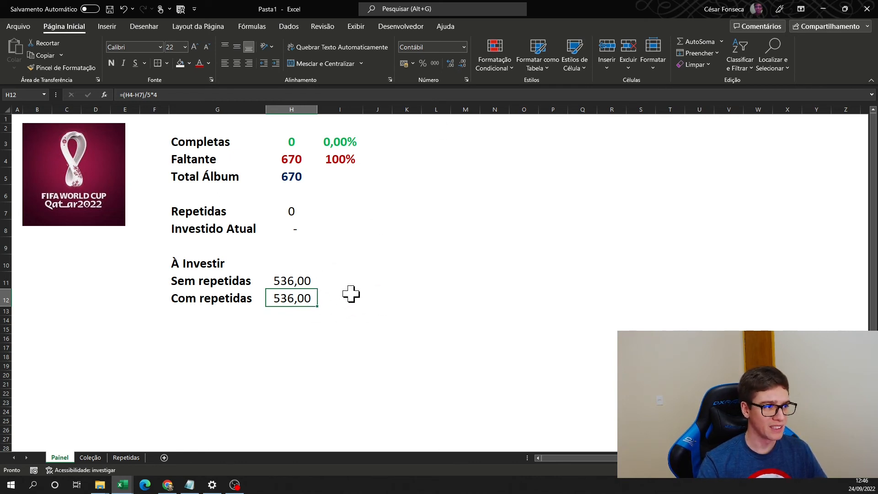
left_click(310, 257)
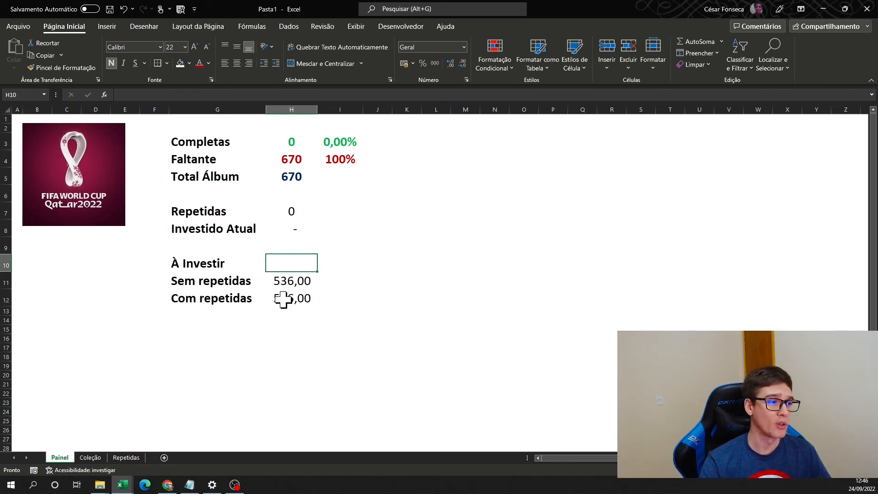
key("ctrl+b")
key("Escape")
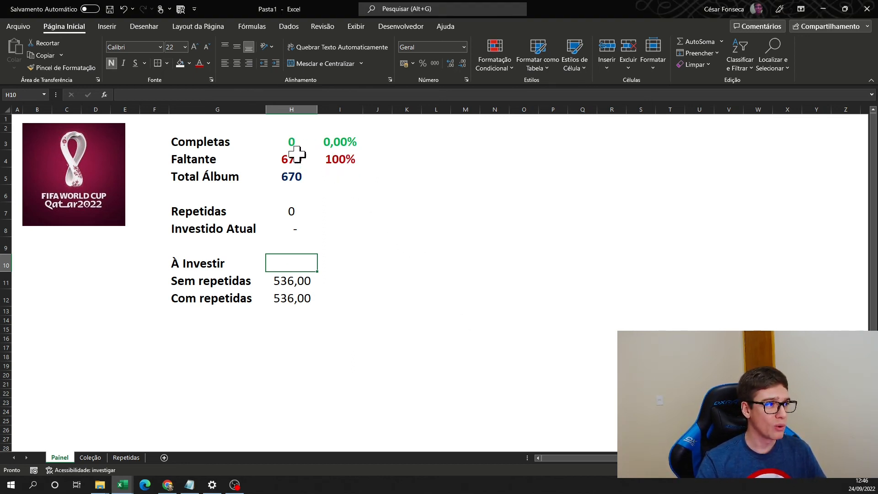
- Insert a 3D pie chart of the Completas and Faltante labels and values in G3:H4
left_click(290, 137)
left_click_drag(293, 149, 293, 159)
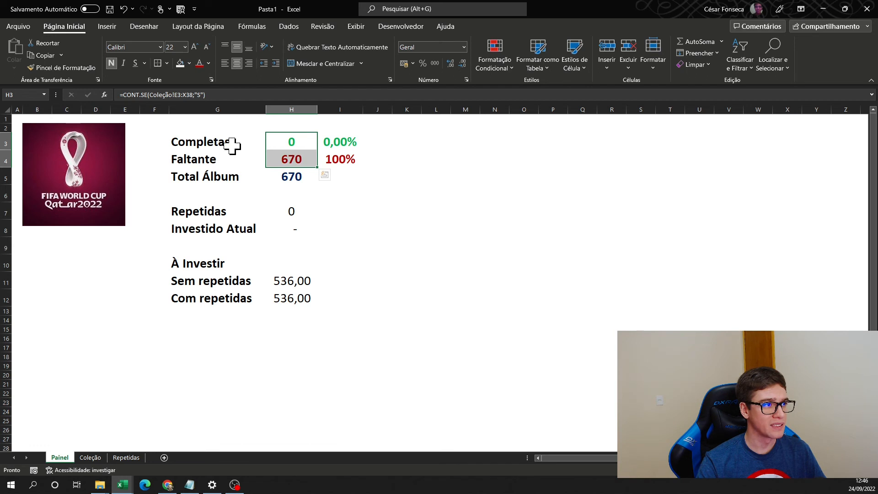
left_click_drag(231, 145, 290, 160)
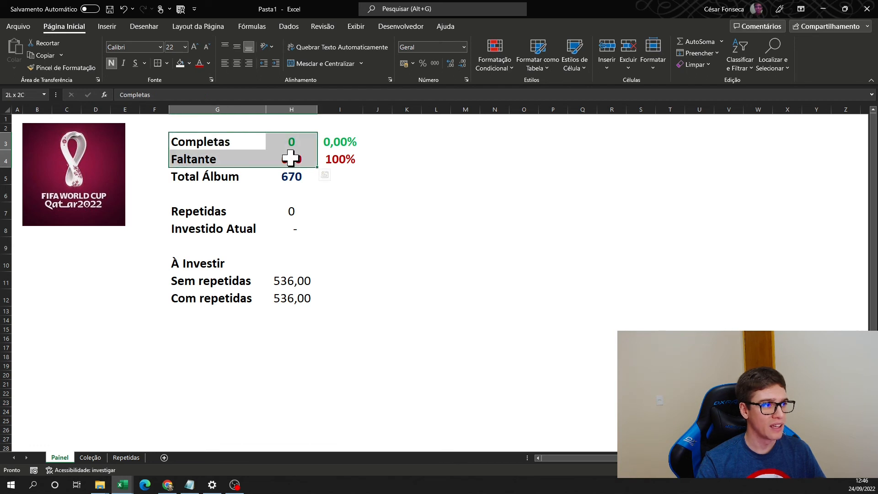
left_click(104, 29)
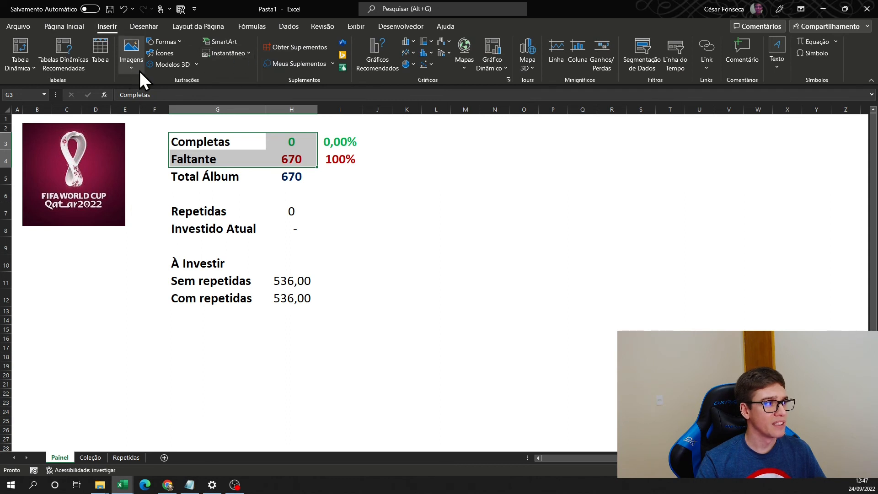
left_click(410, 64)
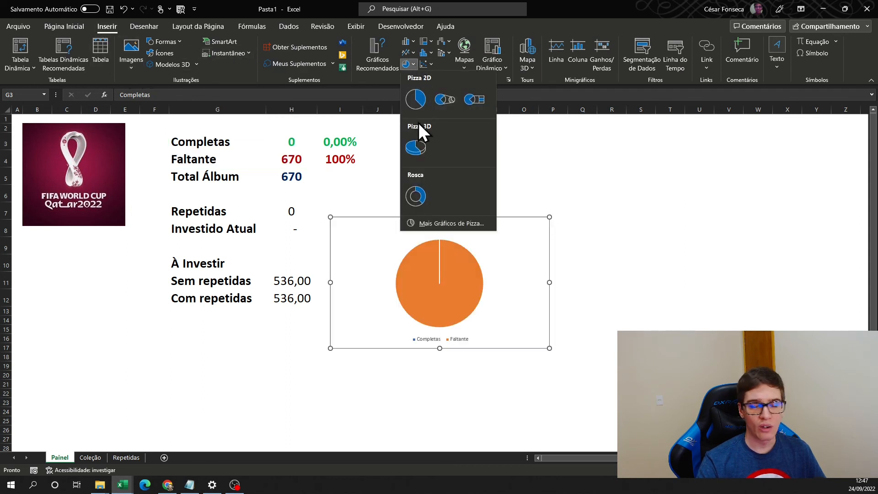
left_click(417, 144)
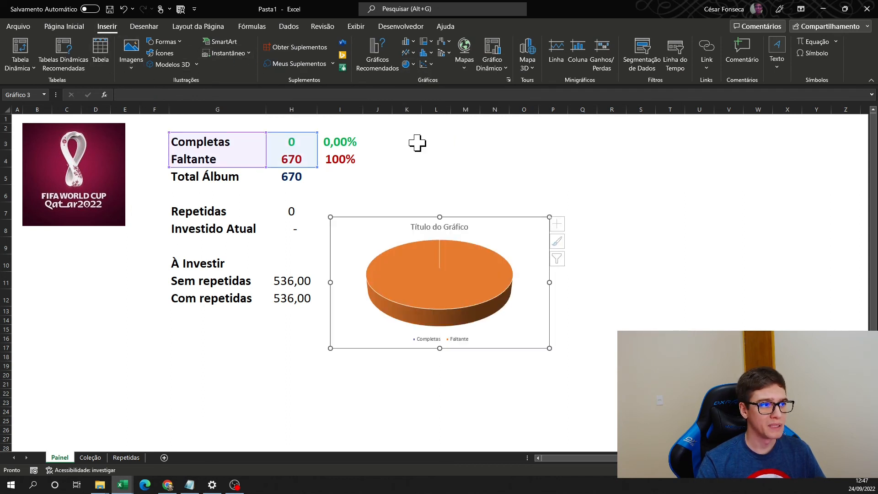
- Delete the pie chart's title and apply the chart style with a grey gradient background and dark percentage labels
left_click(502, 148)
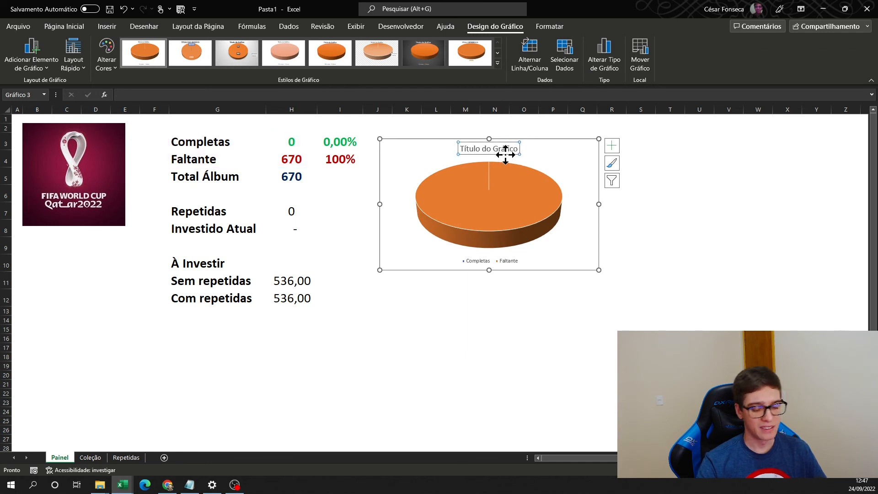
key("Delete")
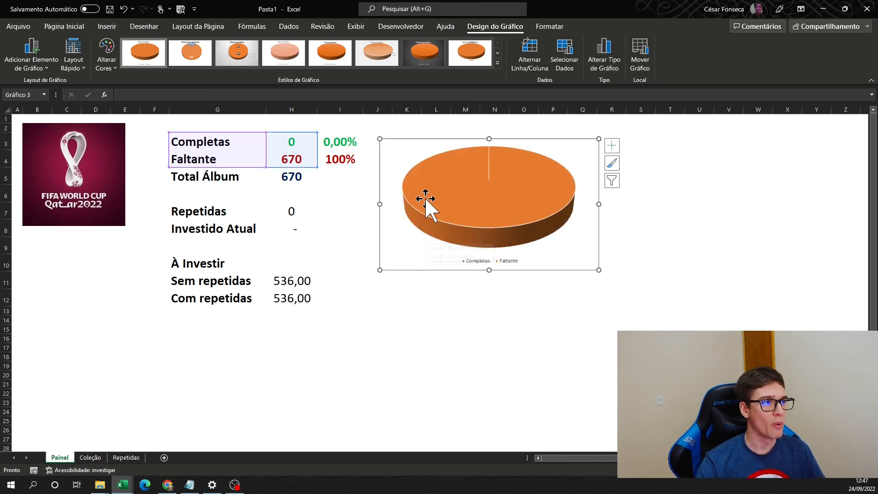
left_click(249, 56)
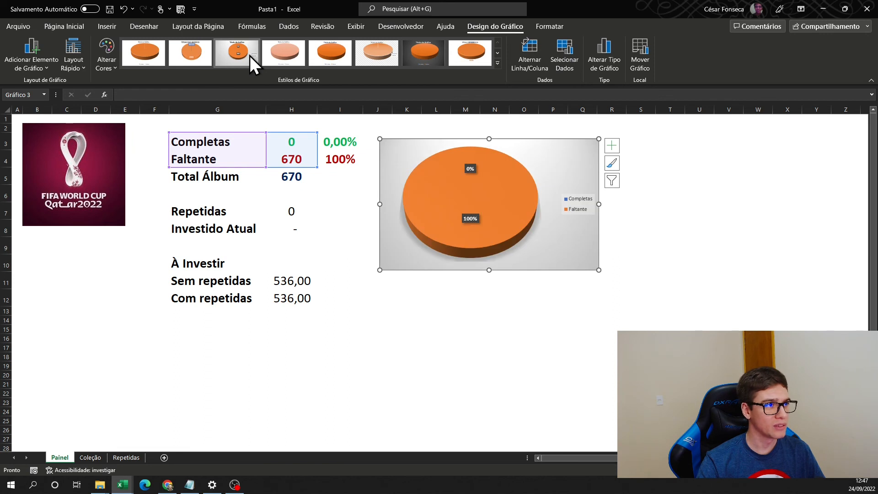